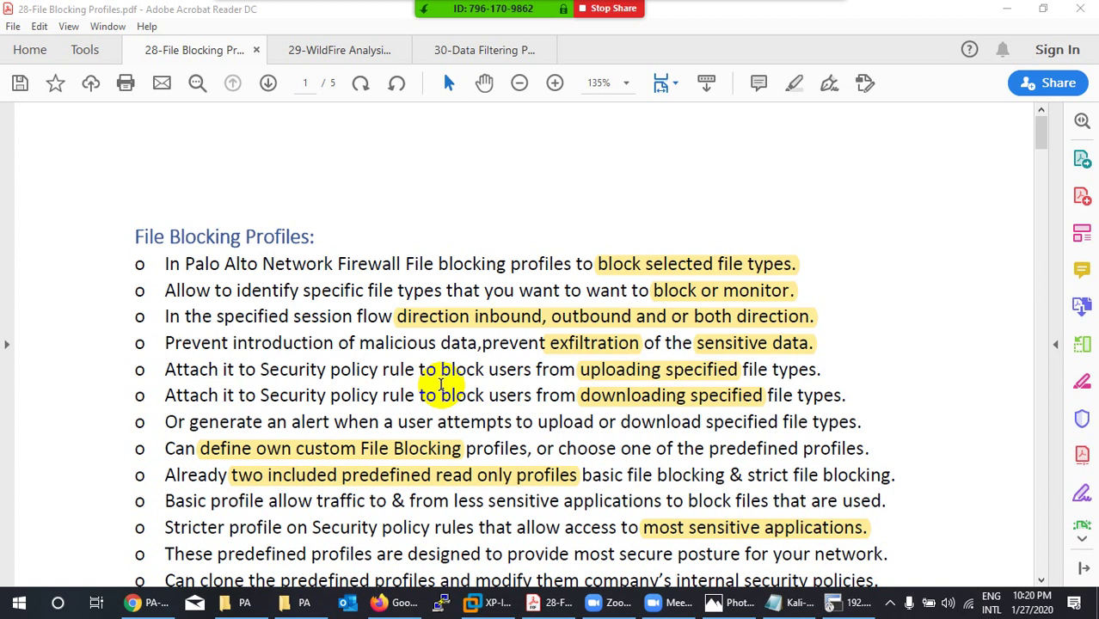
# Read the File Blocking Profiles overview points on the first page of the PDF guide
pyautogui.scroll(-3, 440, 384)
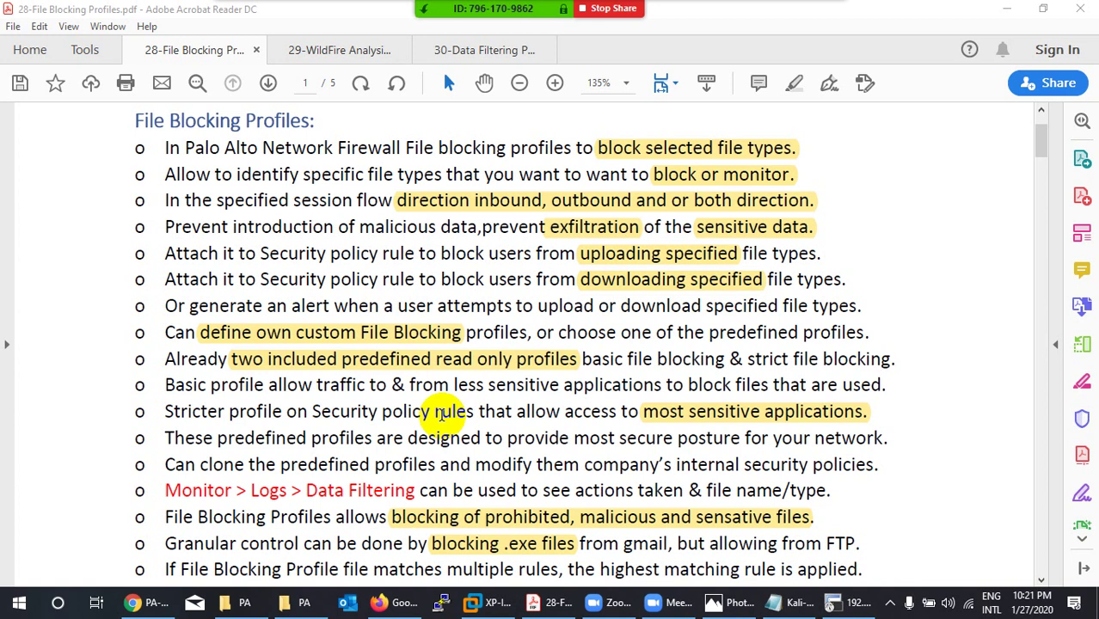
pyautogui.scroll(-1, 442, 413)
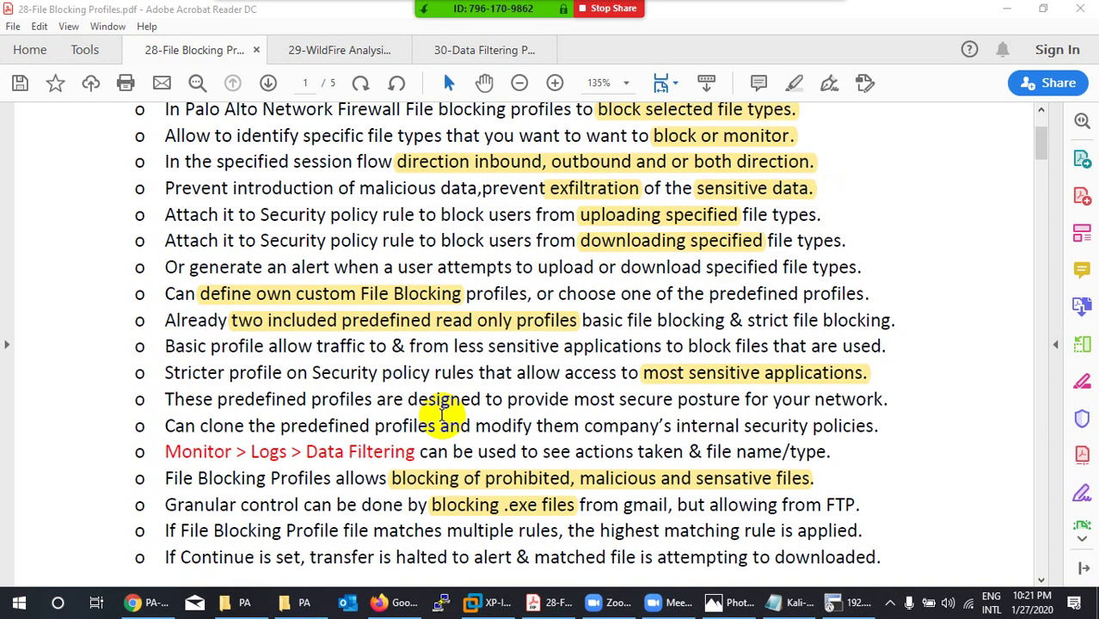
pyautogui.scroll(-3, 442, 415)
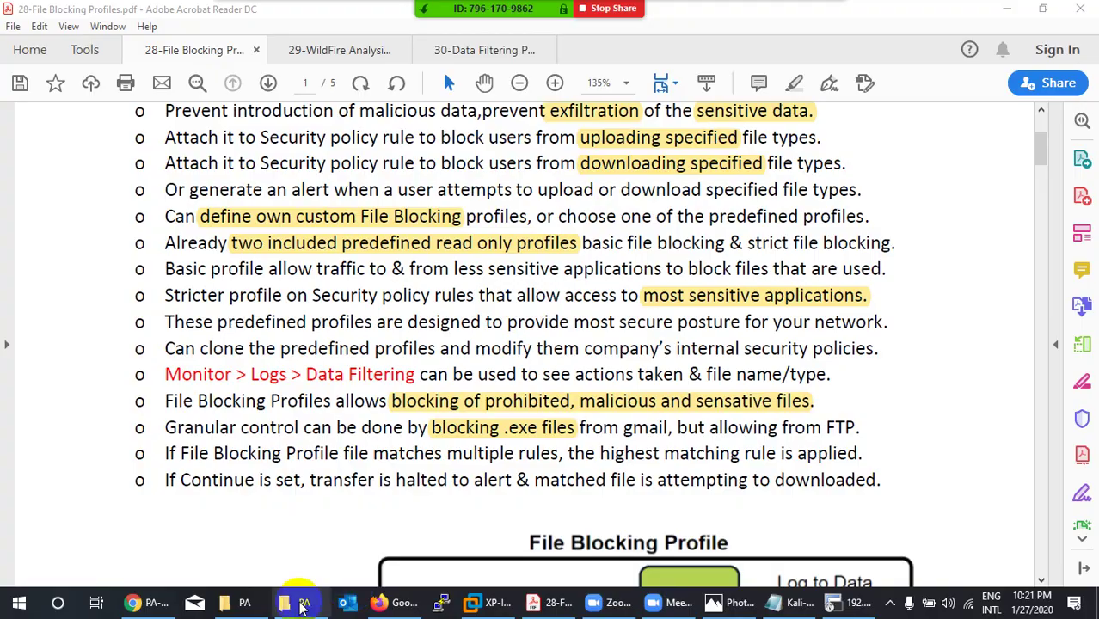
# Switch to the firewall's web interface in Chrome, view the Data Filtering logs, and return to the PDF guide
pyautogui.click(145, 602)
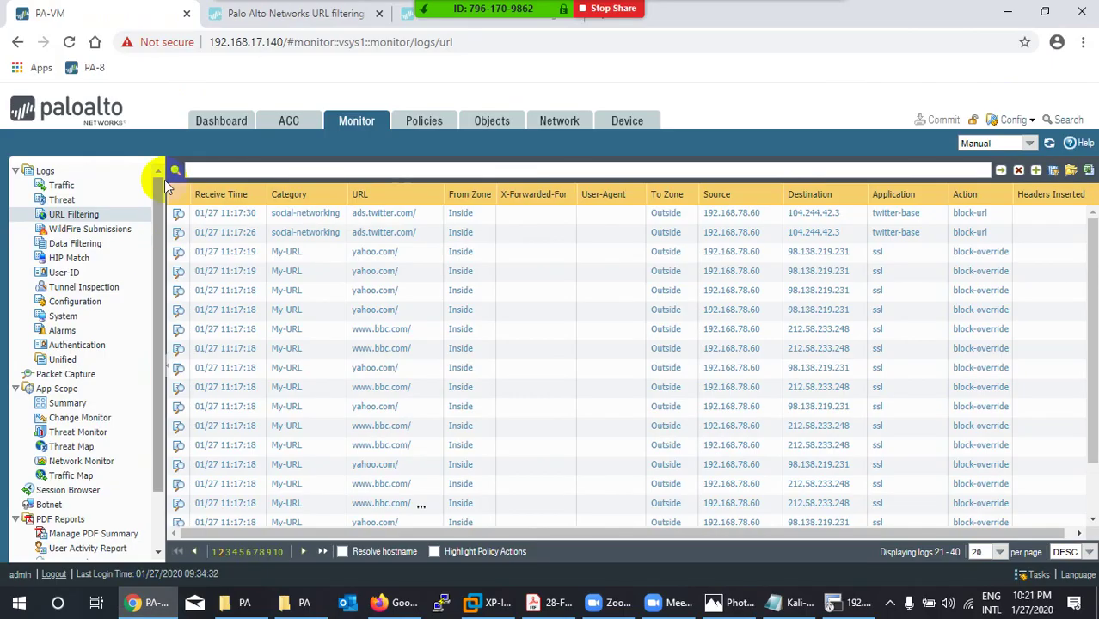
pyautogui.click(75, 246)
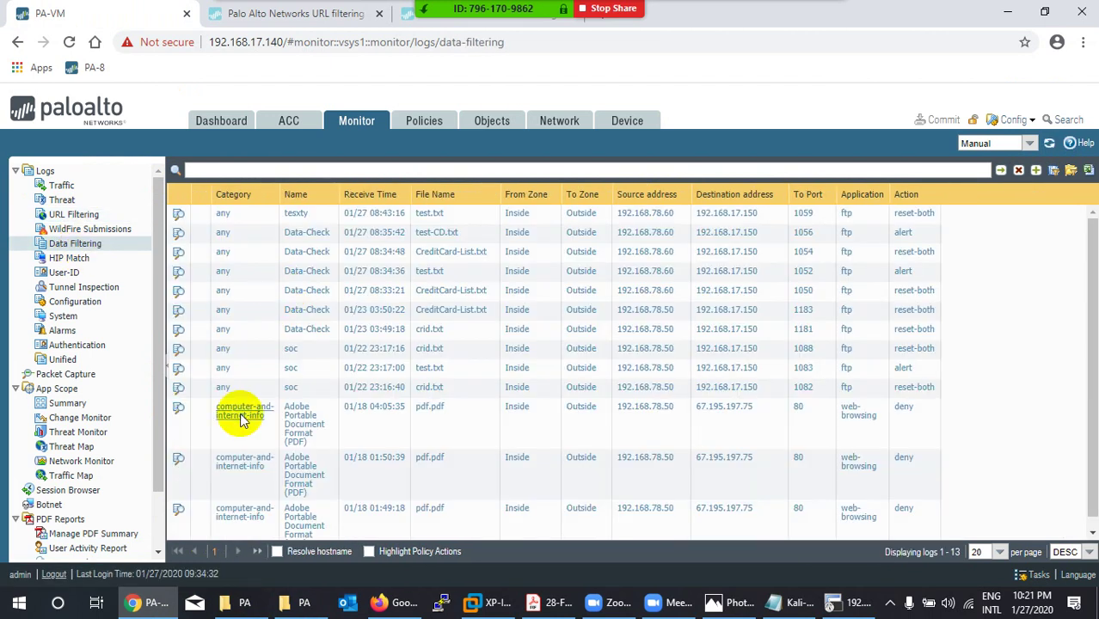
pyautogui.hotkey('alt', 'Tab')
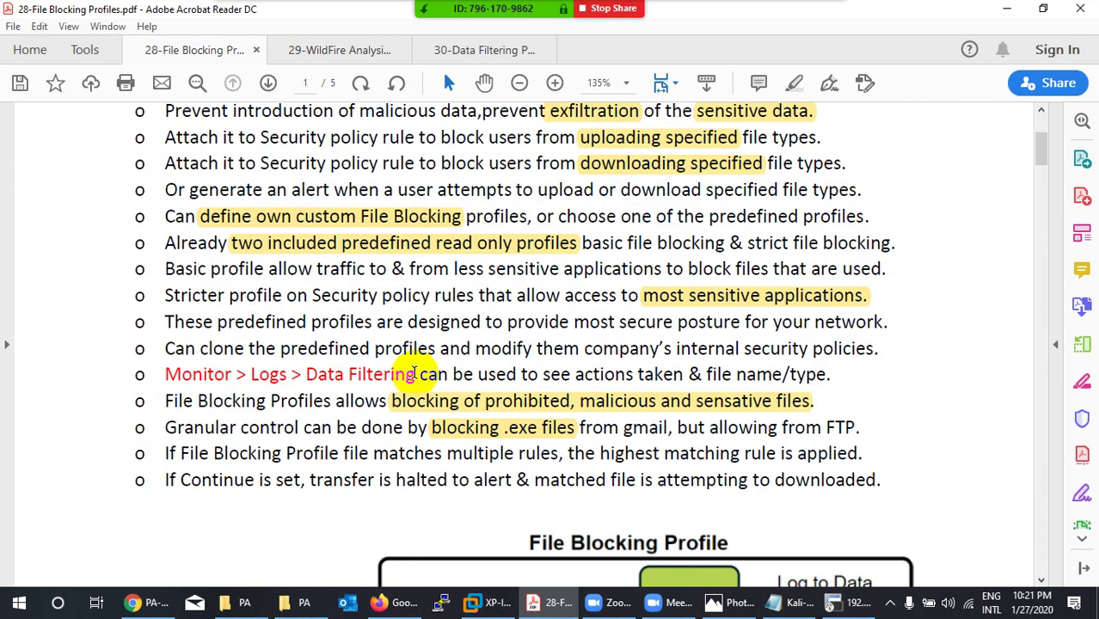
# Examine the rest of the guide: the action flow diagram, profile creation, rule settings, security policy attachment, commit and verification
pyautogui.scroll(-1, 414, 372)
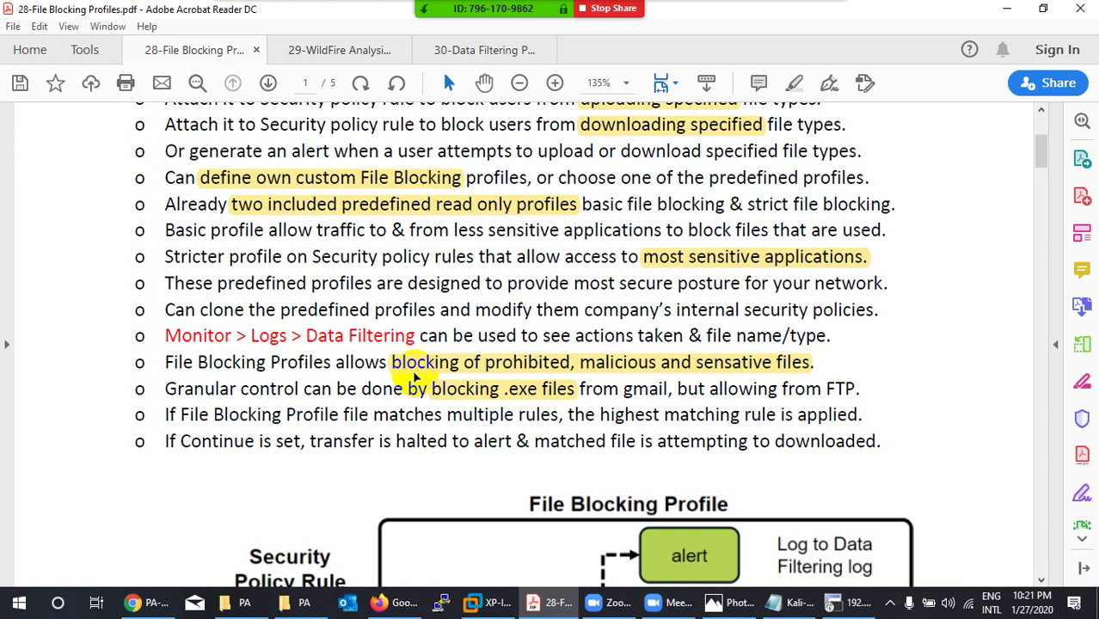
pyautogui.scroll(-5, 414, 376)
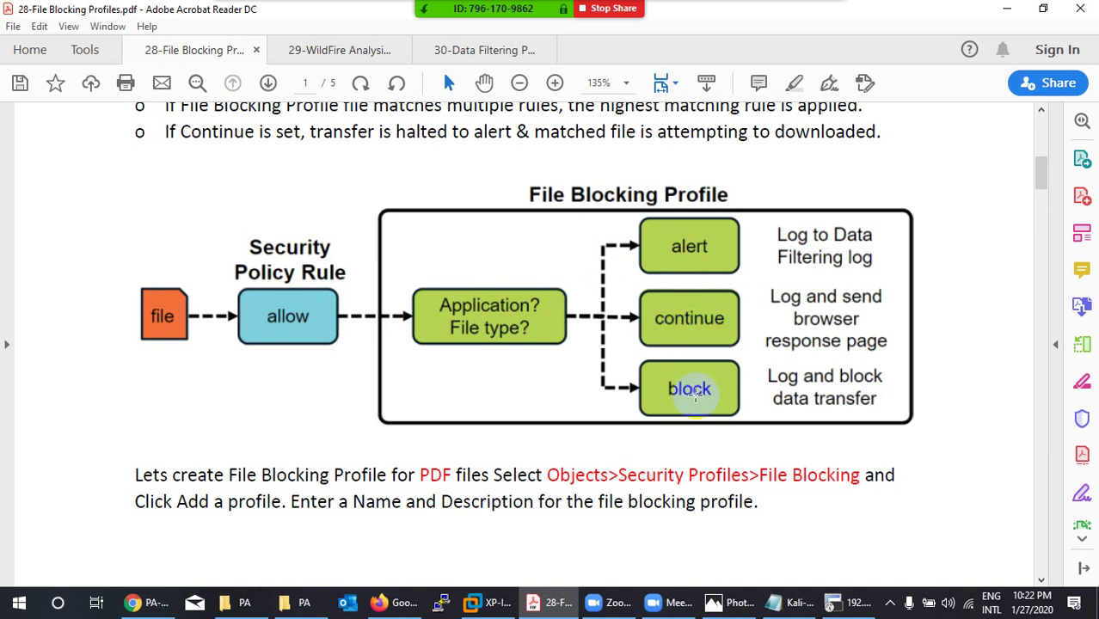
pyautogui.scroll(-10, 430, 382)
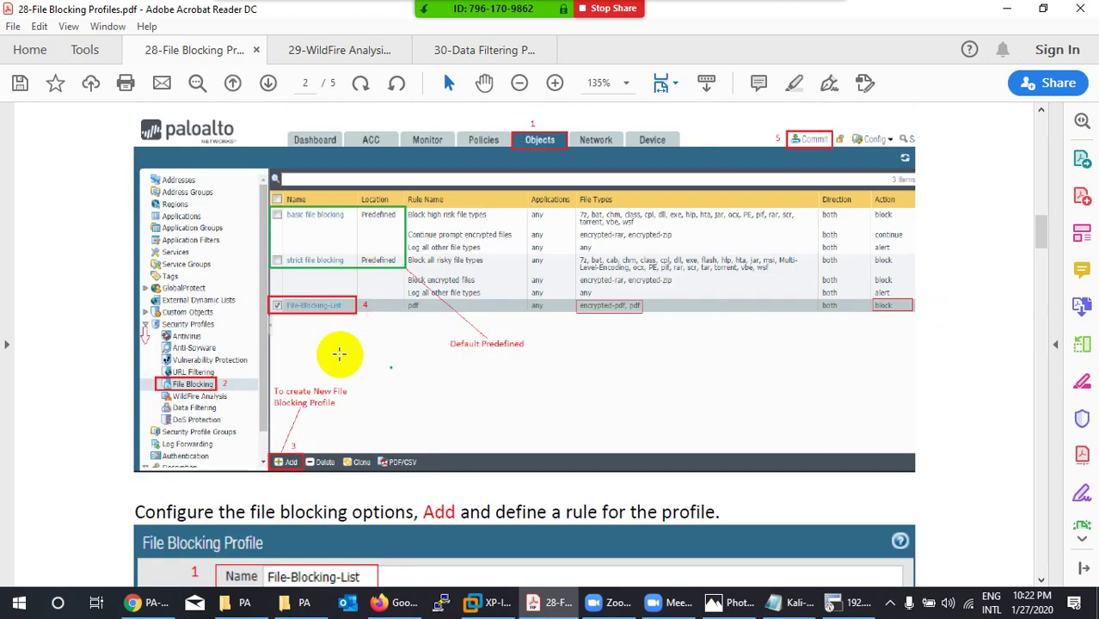
pyautogui.scroll(-3, 339, 352)
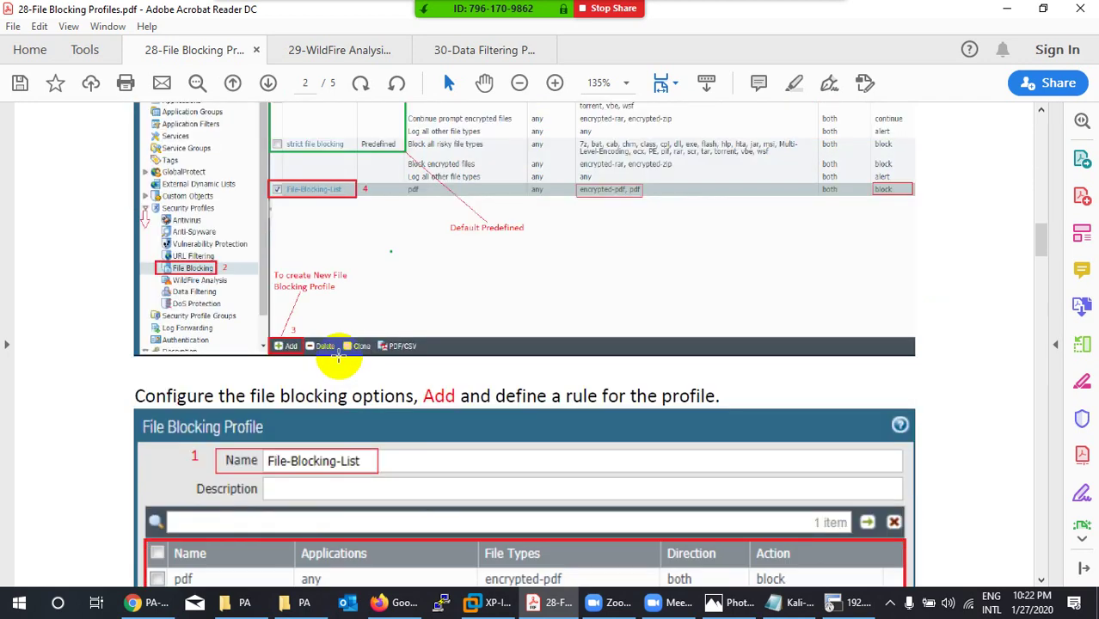
pyautogui.scroll(-8, 338, 359)
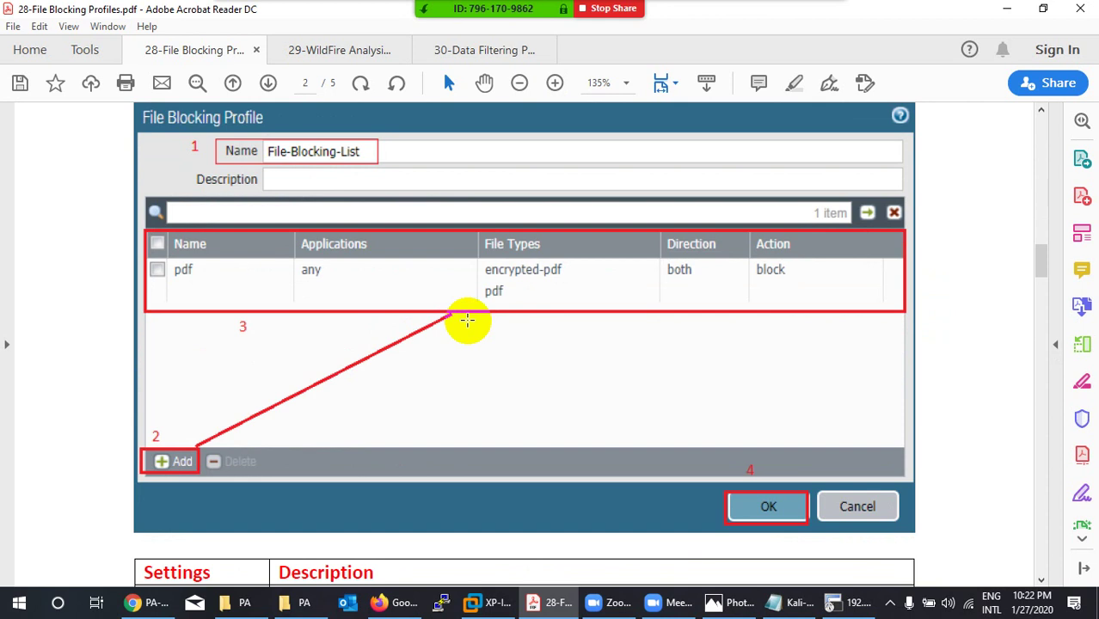
pyautogui.scroll(-8, 467, 320)
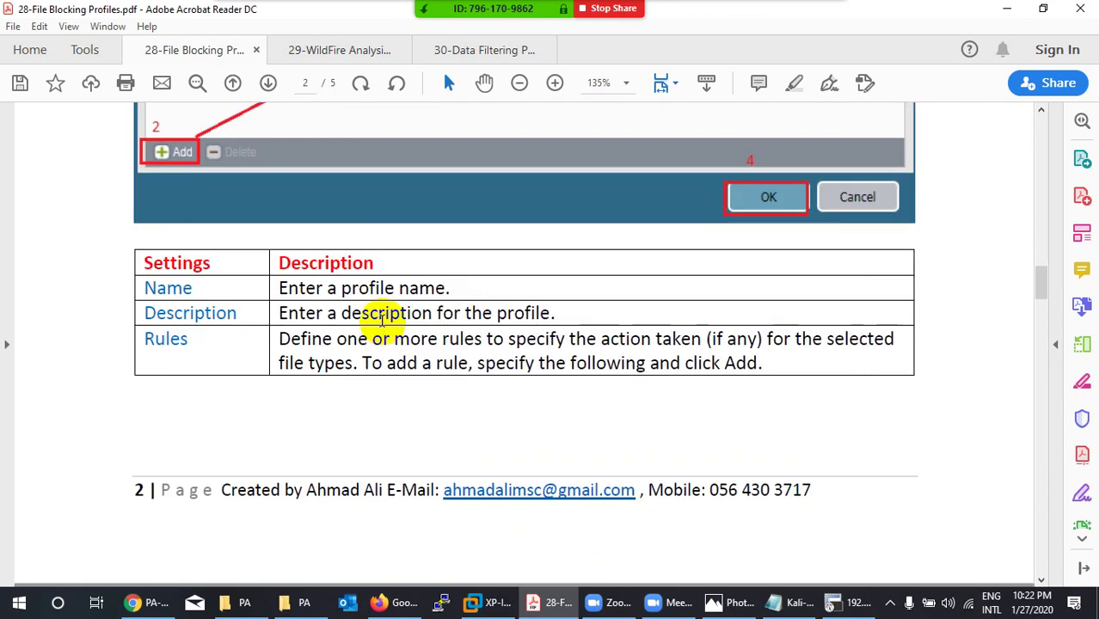
pyautogui.scroll(-14, 382, 318)
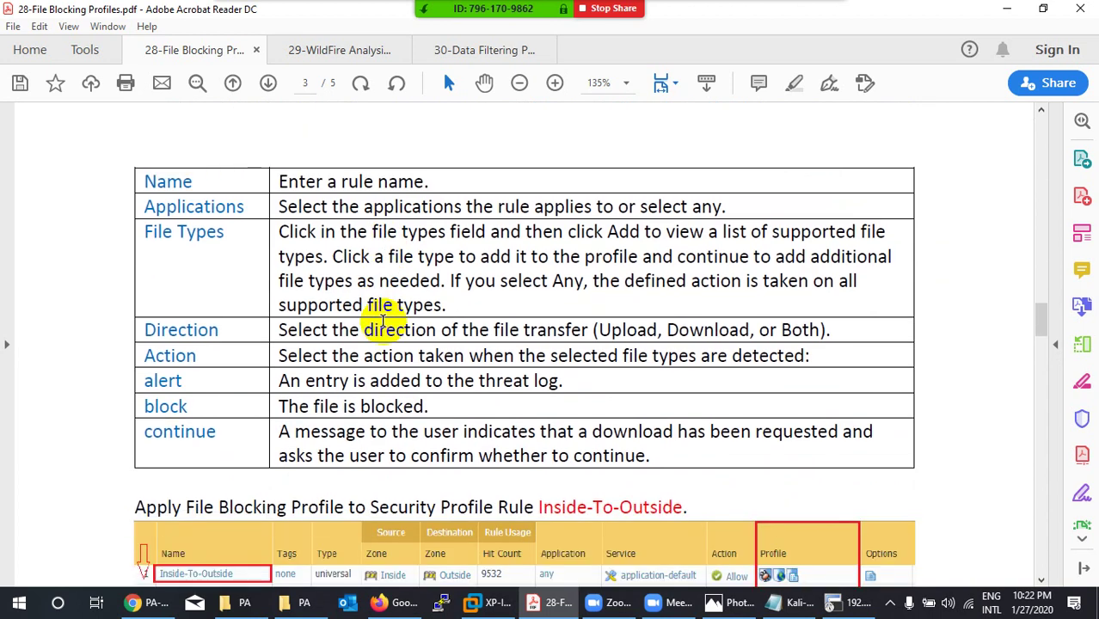
pyautogui.scroll(-3, 383, 319)
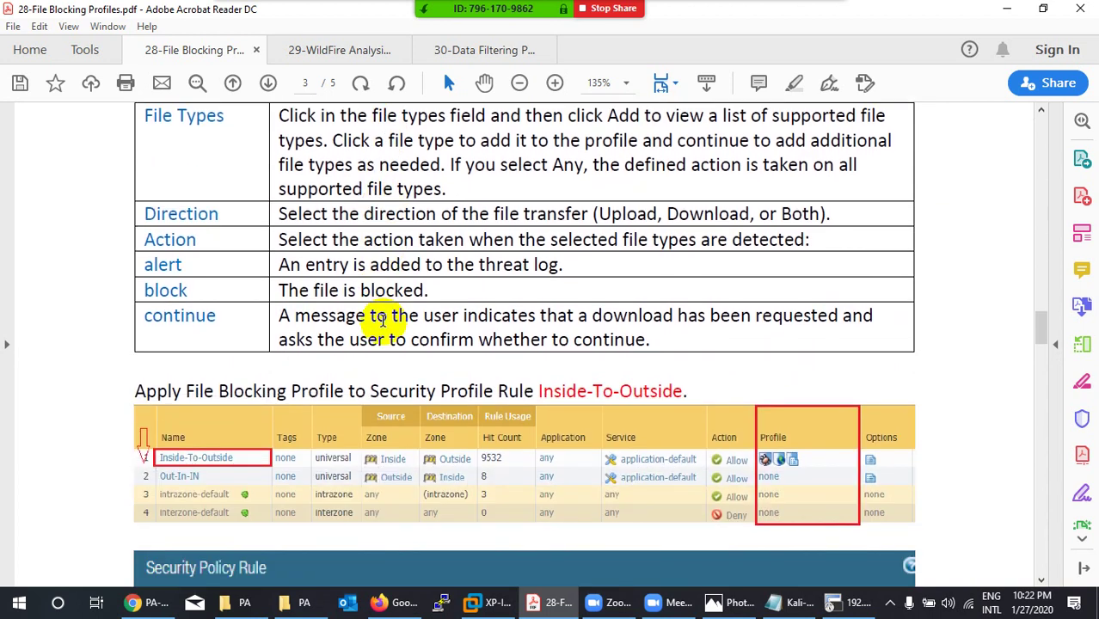
pyautogui.scroll(-6, 383, 318)
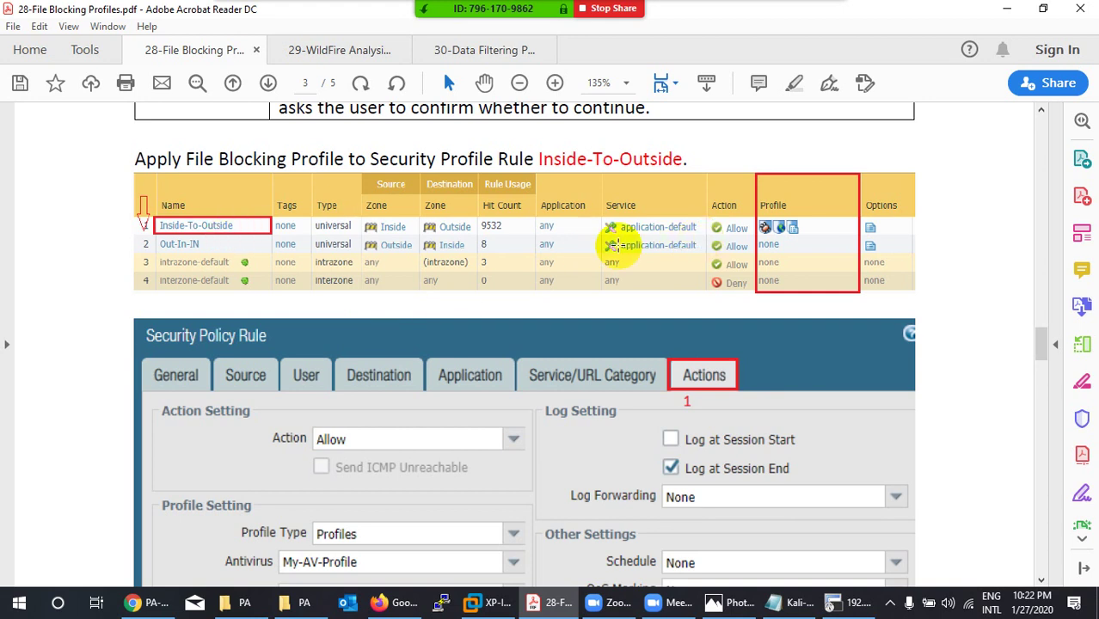
pyautogui.scroll(-4, 524, 331)
pyautogui.scroll(-11, 642, 319)
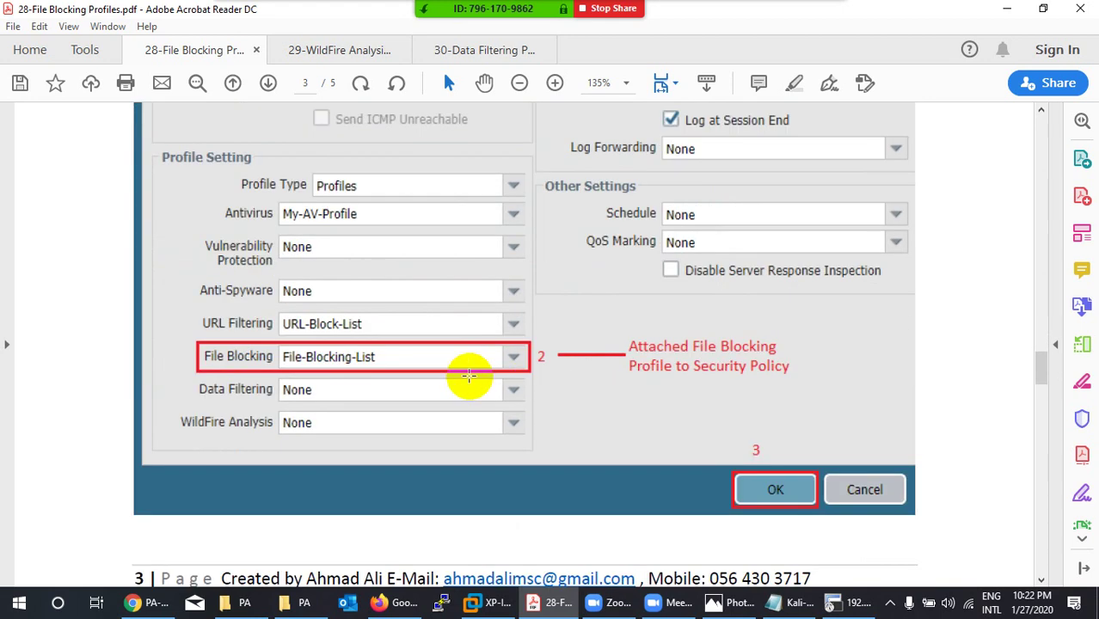
pyautogui.scroll(-15, 588, 371)
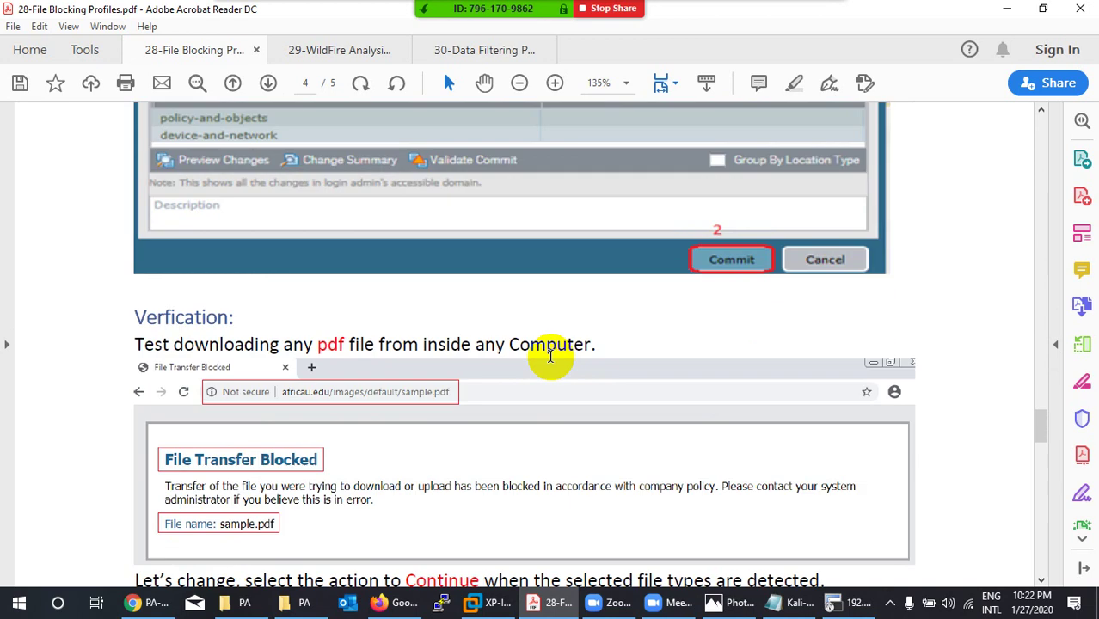
pyautogui.scroll(-1, 545, 355)
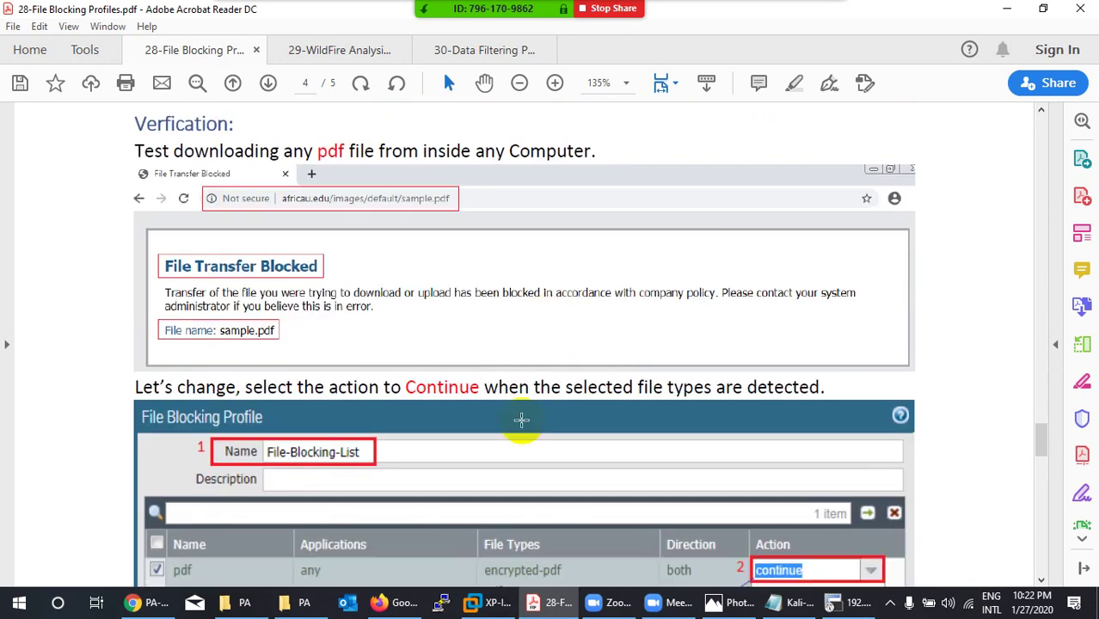
# Switch to the firewall in Chrome, open its File Blocking security profiles, and inspect the predefined basic file blocking profile
pyautogui.click(551, 607)
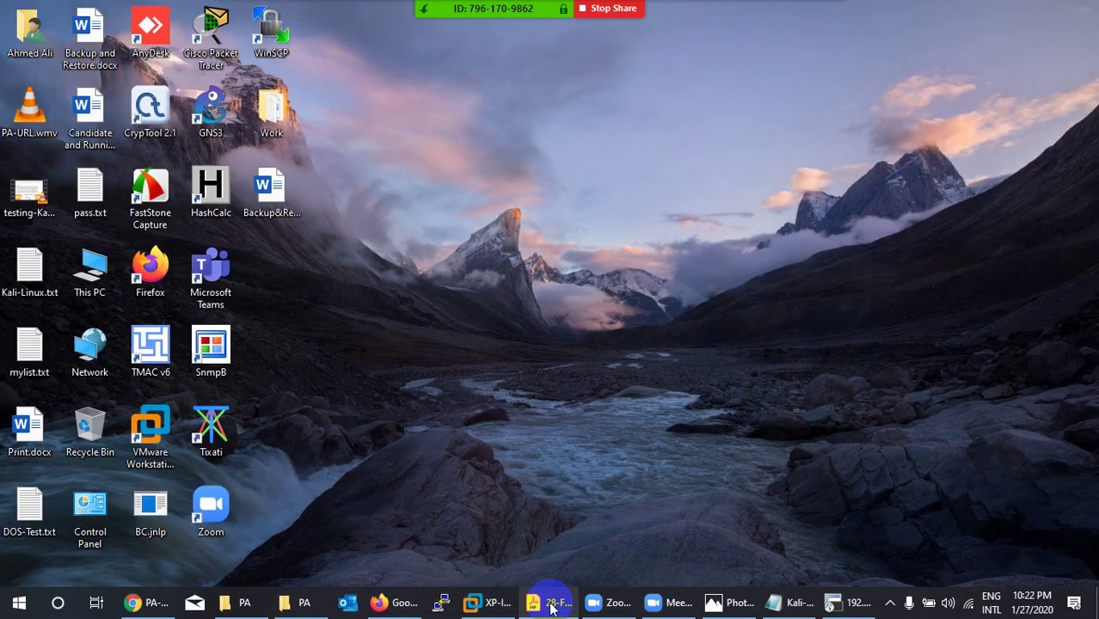
pyautogui.click(146, 602)
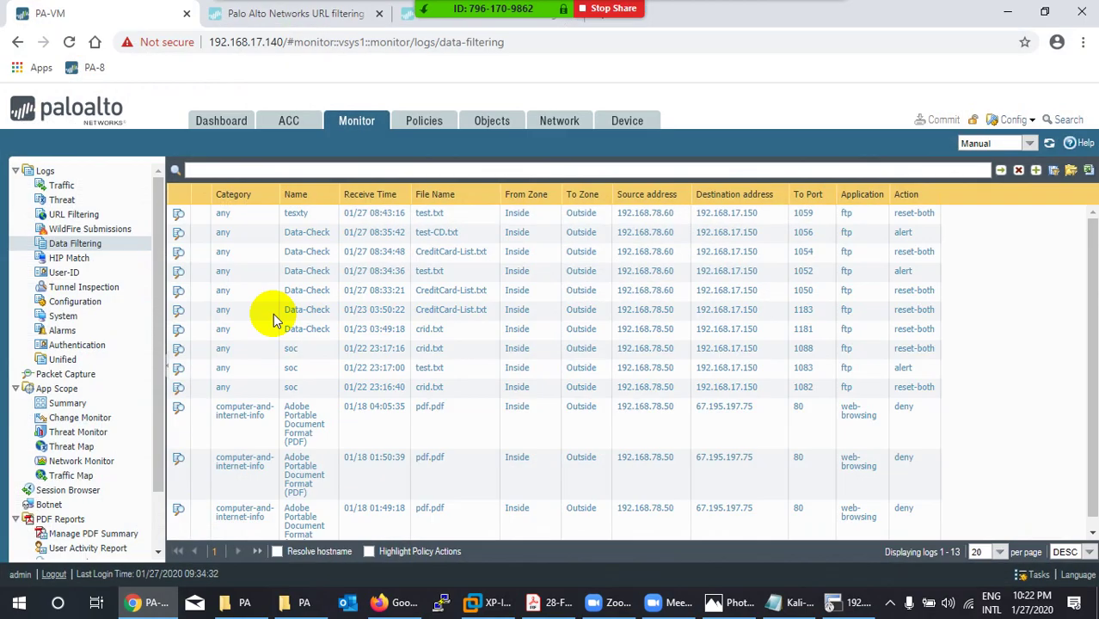
pyautogui.click(492, 120)
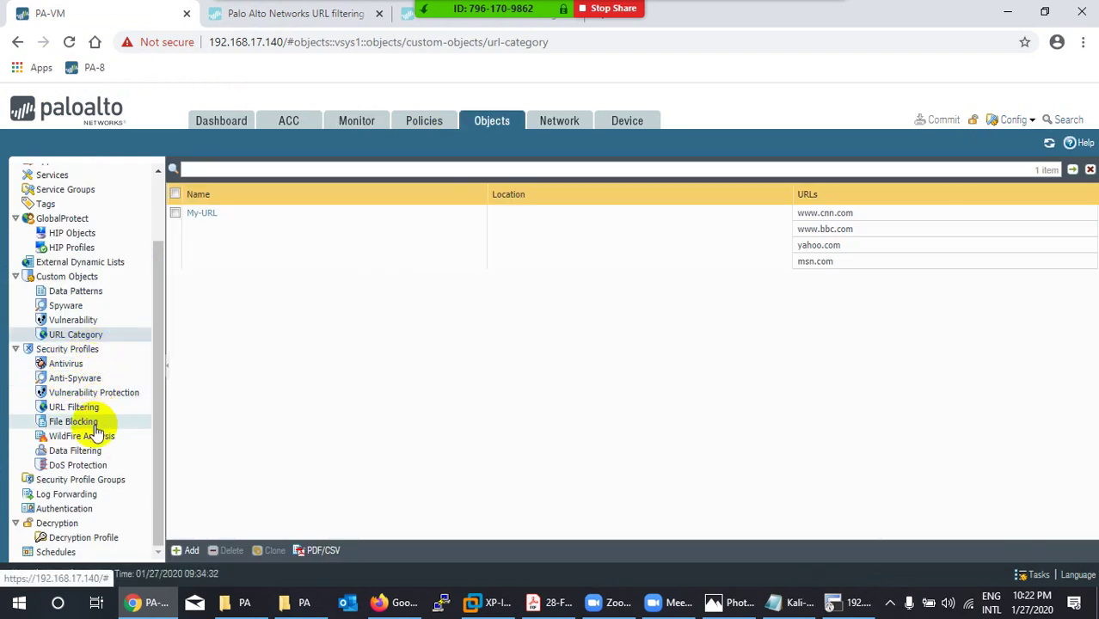
pyautogui.click(73, 421)
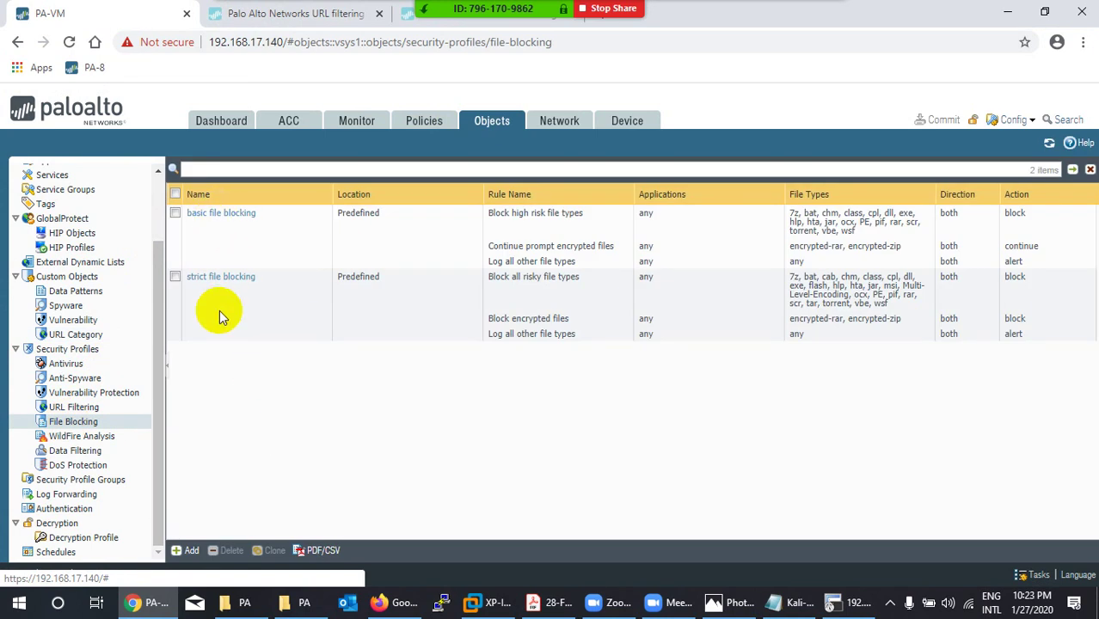
pyautogui.click(224, 215)
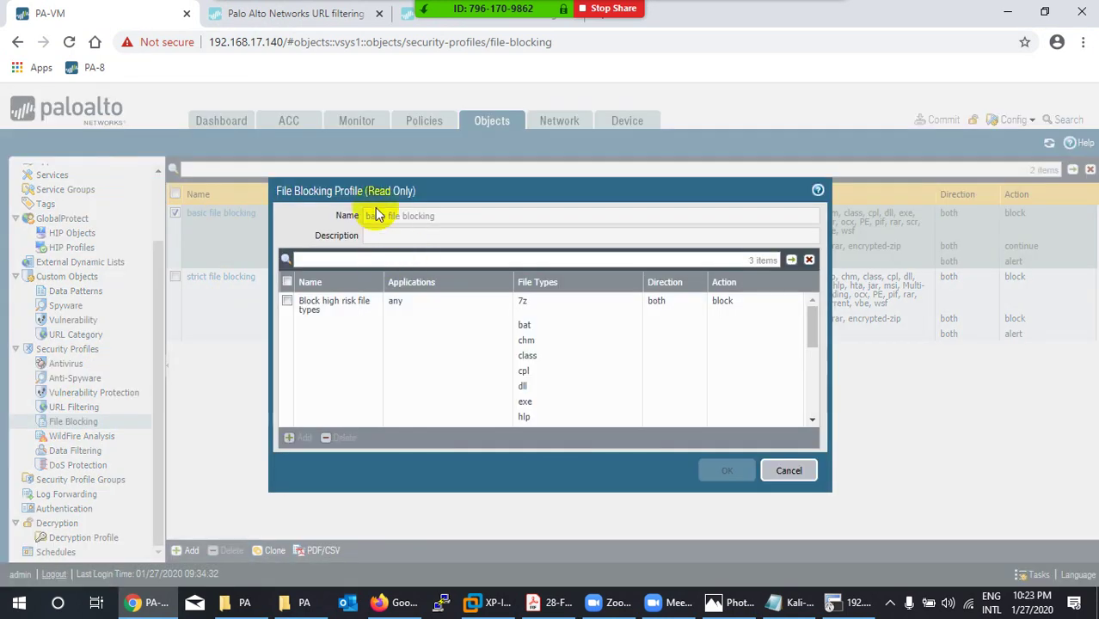
pyautogui.click(799, 471)
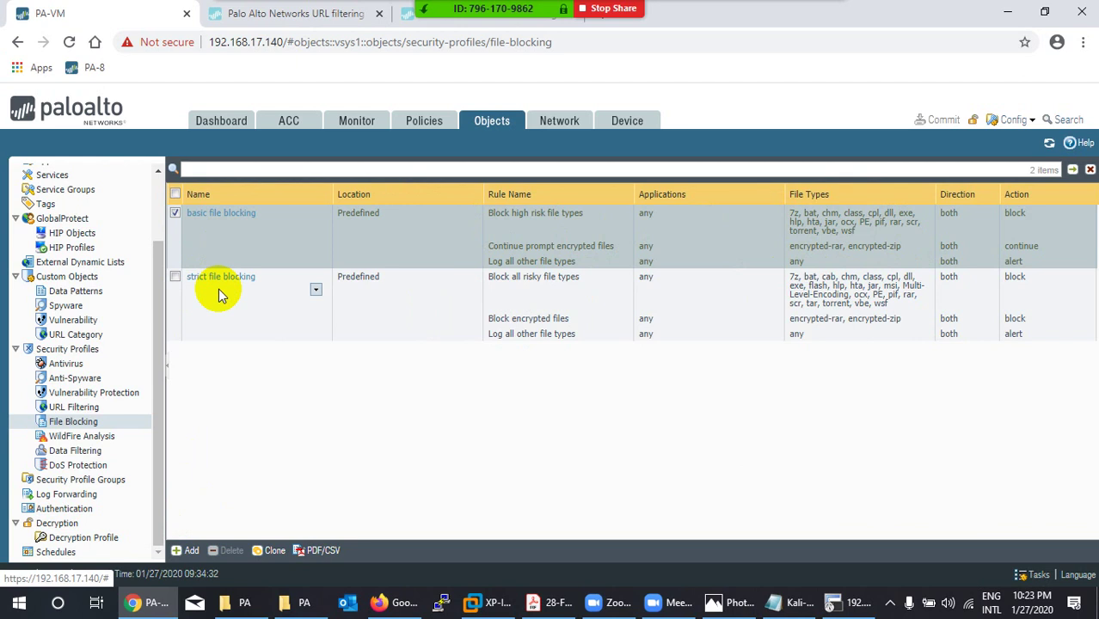
# Start a new file blocking profile and name it File-Profile
pyautogui.click(303, 168)
pyautogui.click(186, 551)
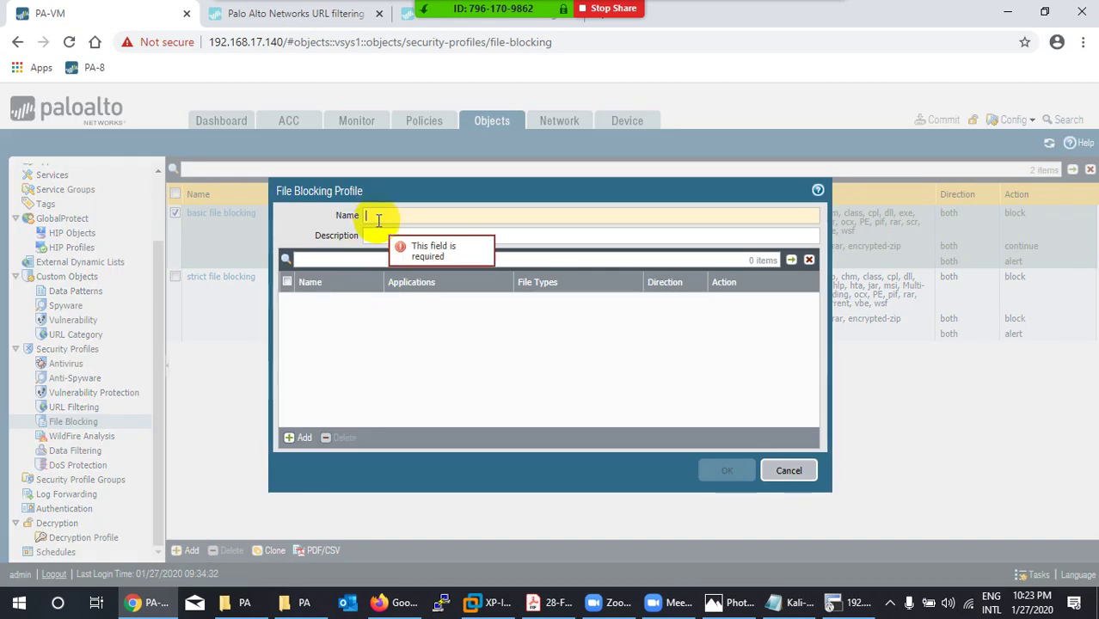
pyautogui.write('F')
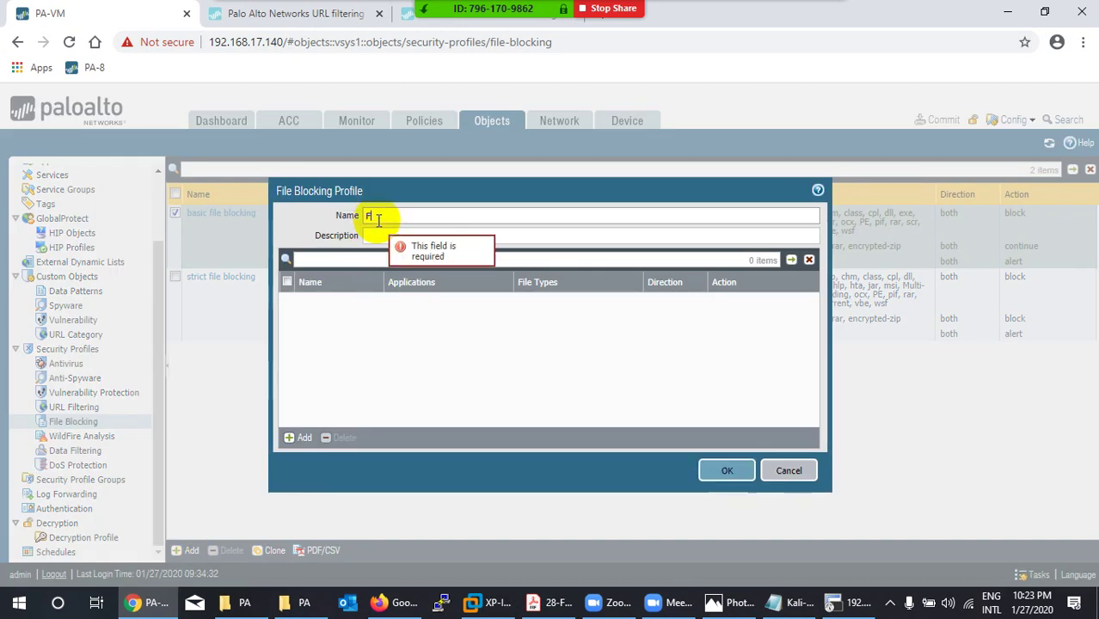
pyautogui.write('ileProfile')
pyautogui.click(384, 234)
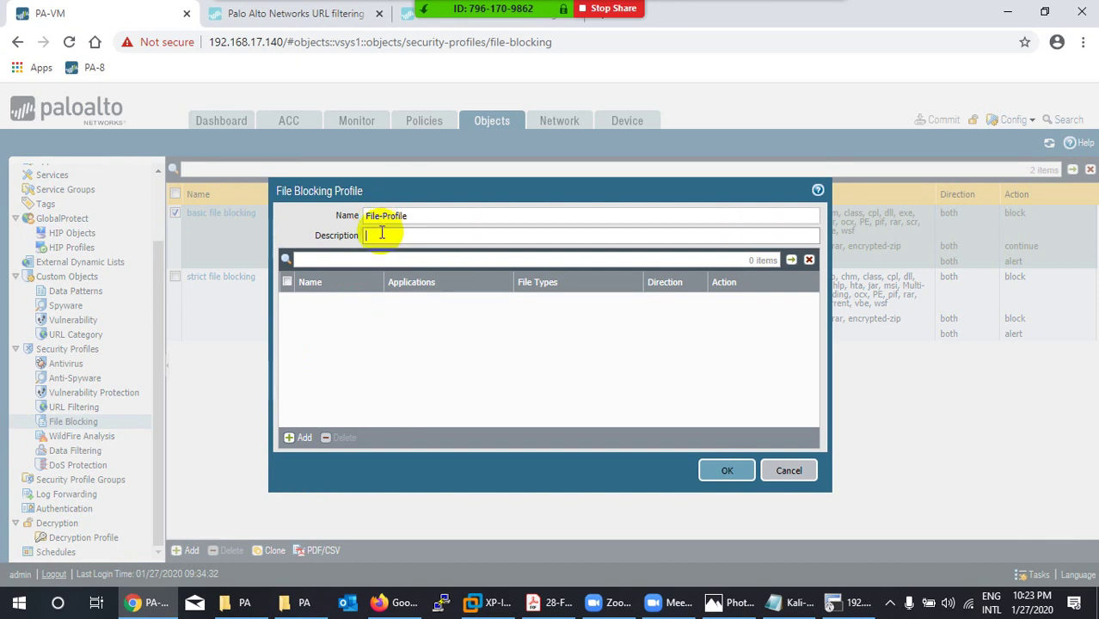
# Add a rule named PDF to the File-Profile profile
pyautogui.click(299, 436)
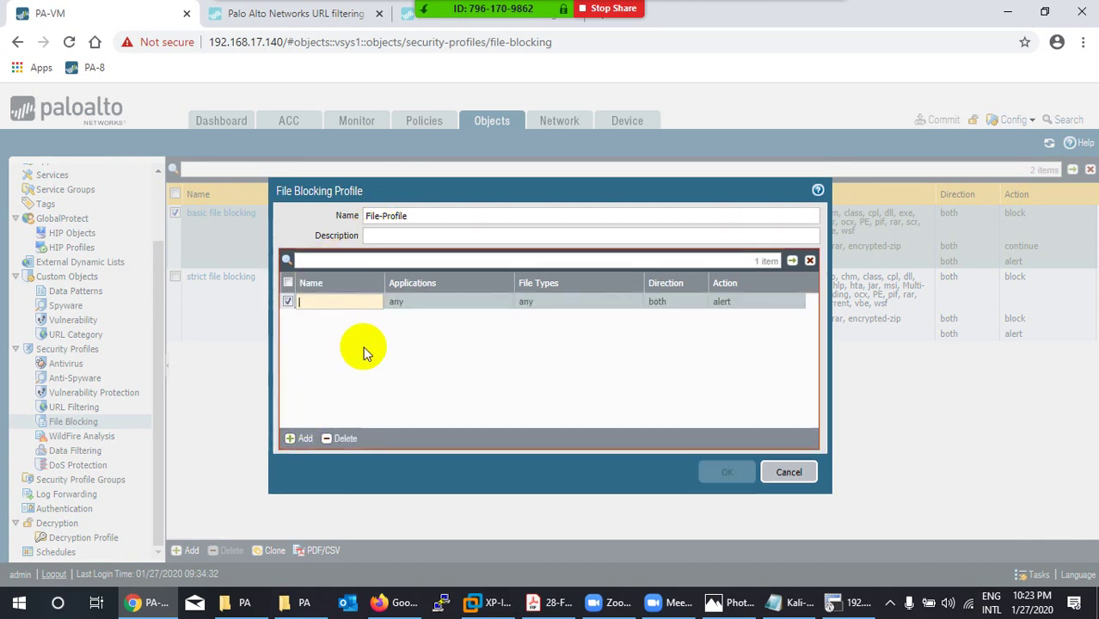
pyautogui.write('PDF')
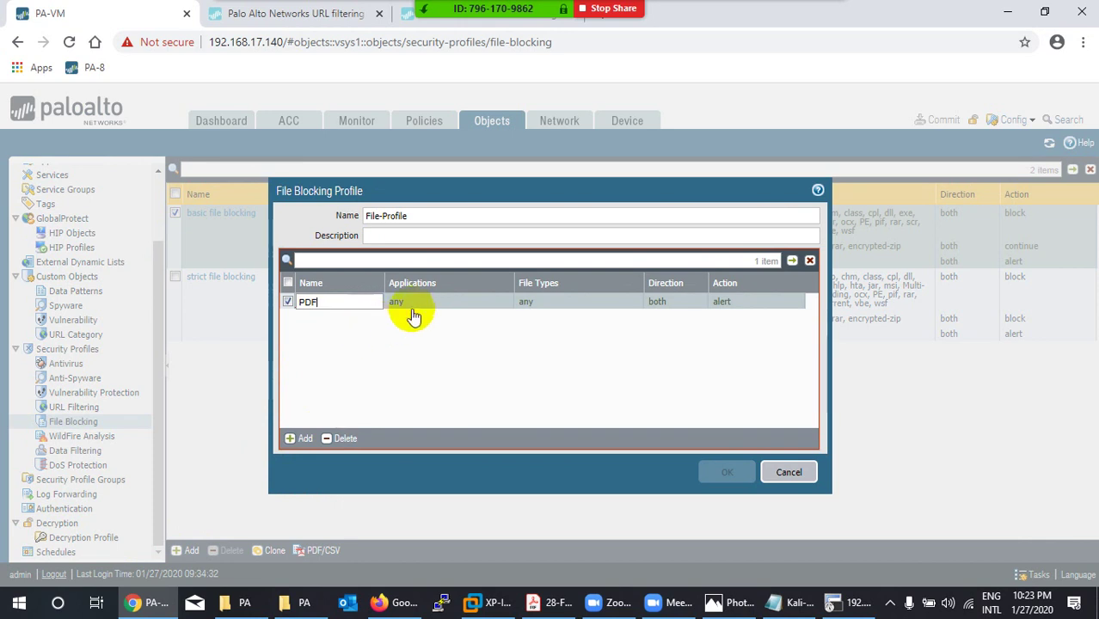
pyautogui.press('Return')
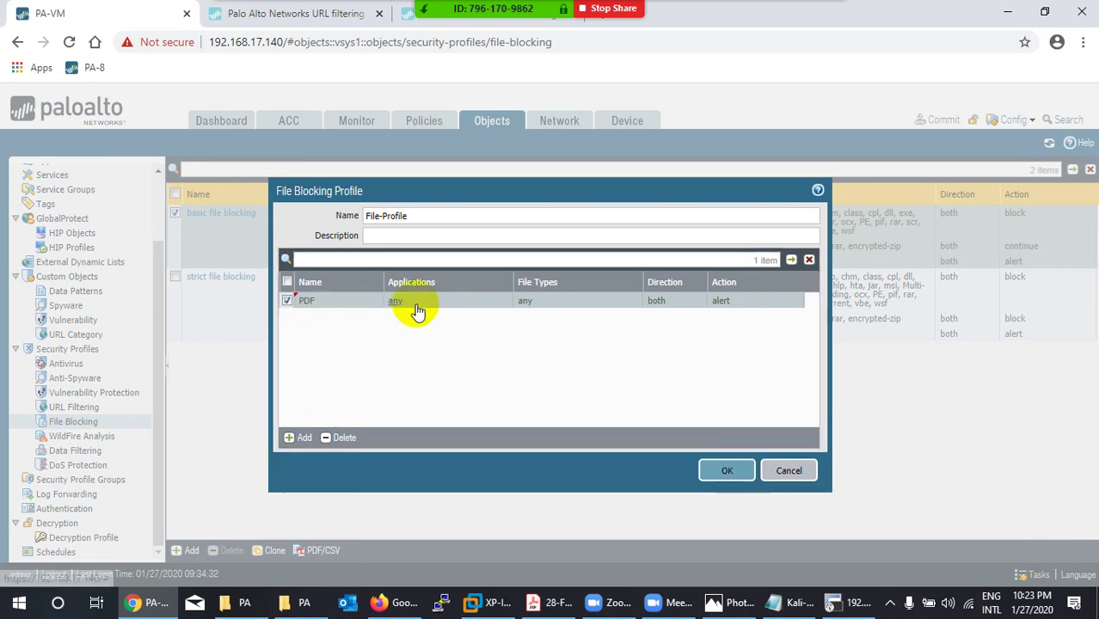
# Browse the applications that can be chosen for the PDF rule, keeping the rule applied to any application
pyautogui.click(417, 309)
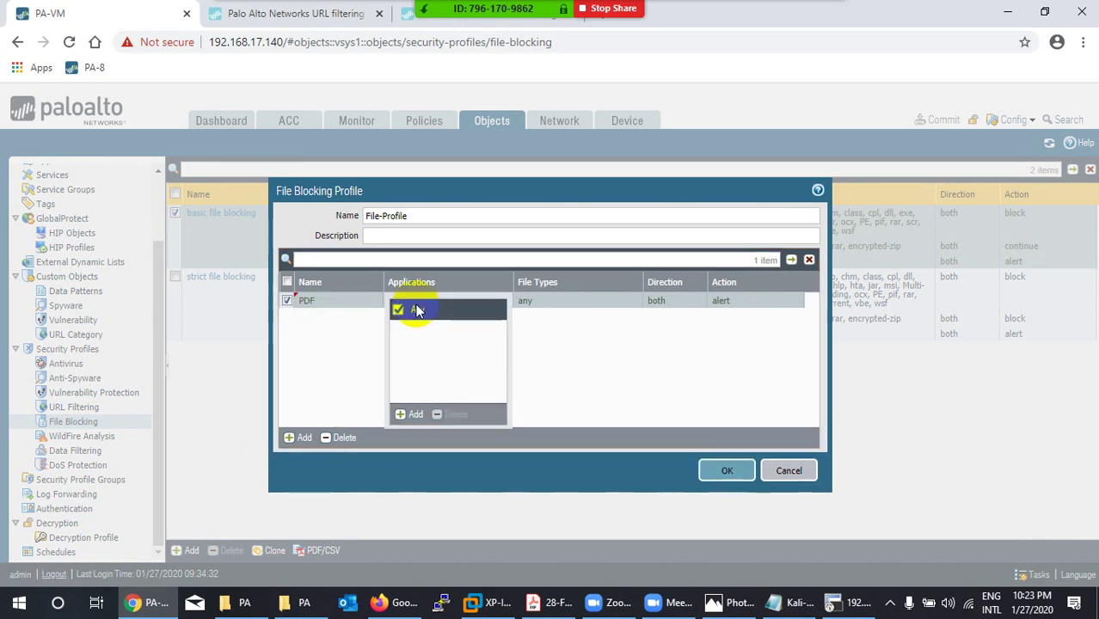
pyautogui.click(407, 414)
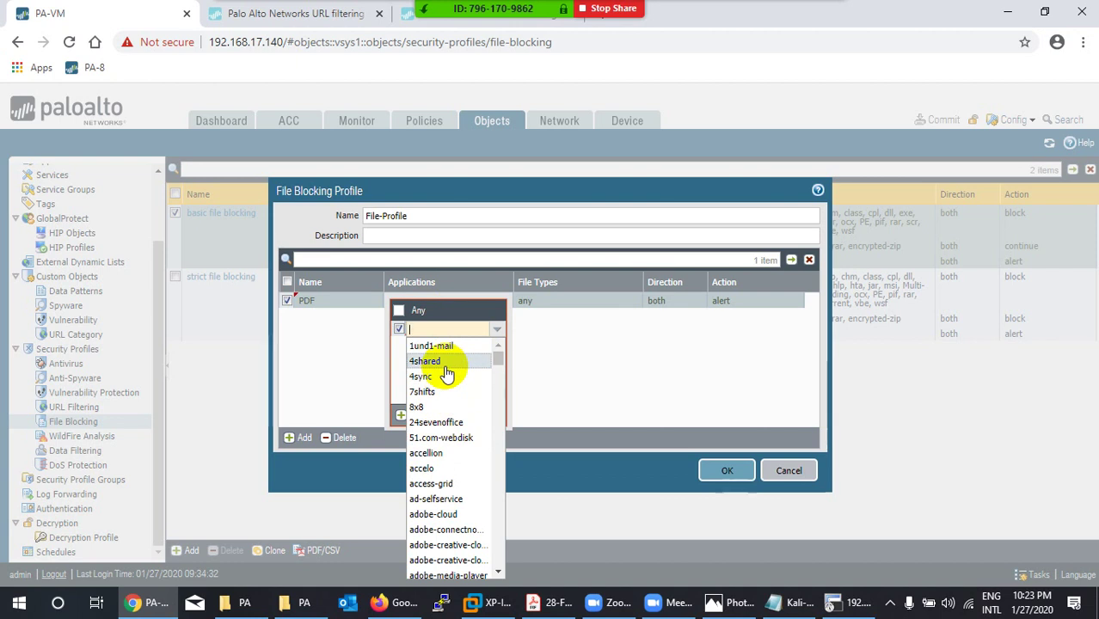
pyautogui.scroll(-10, 446, 373)
pyautogui.scroll(-15, 446, 375)
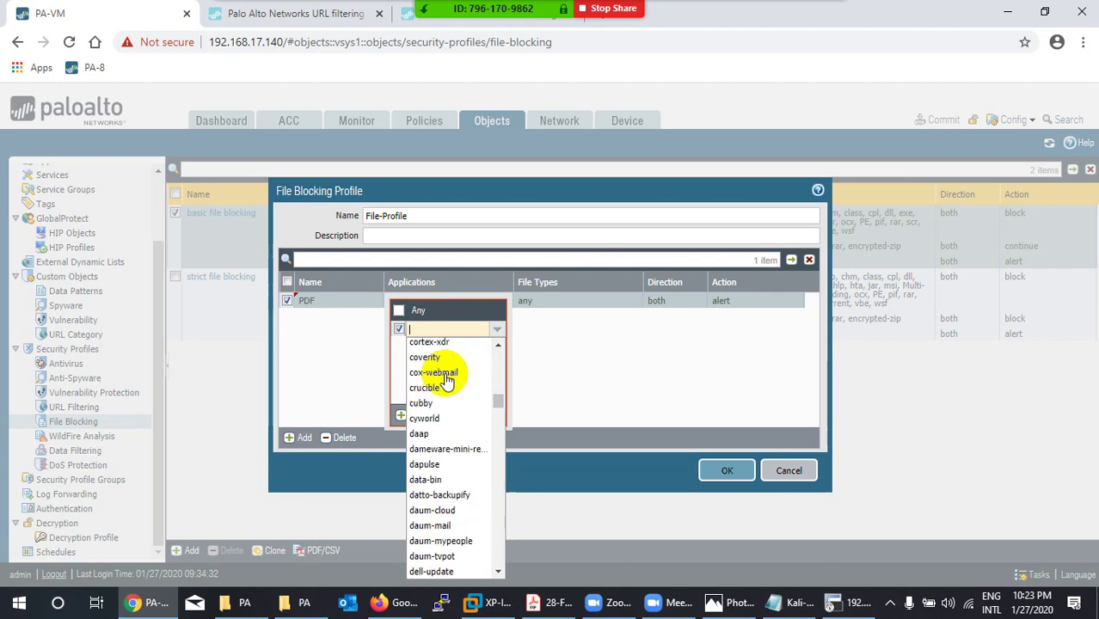
pyautogui.scroll(-15, 446, 382)
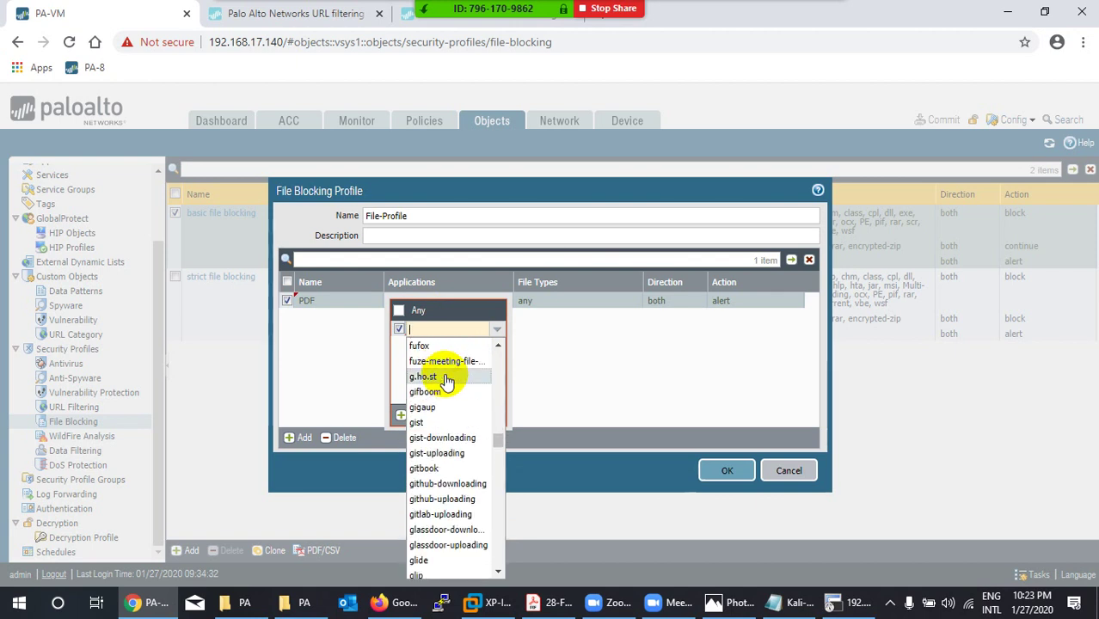
pyautogui.scroll(-12, 446, 382)
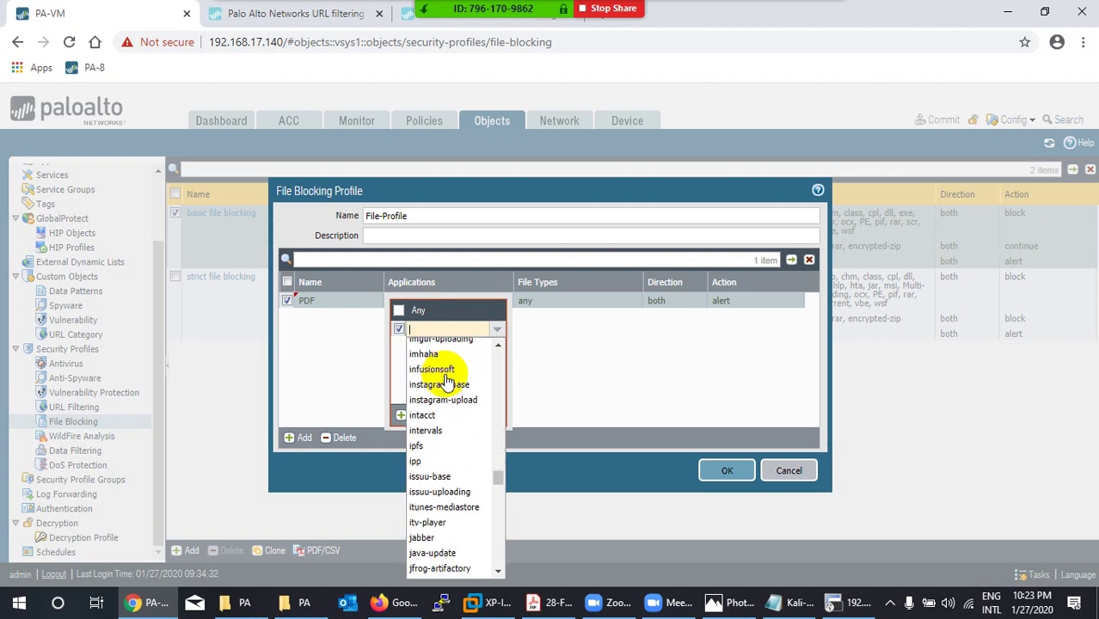
pyautogui.click(347, 343)
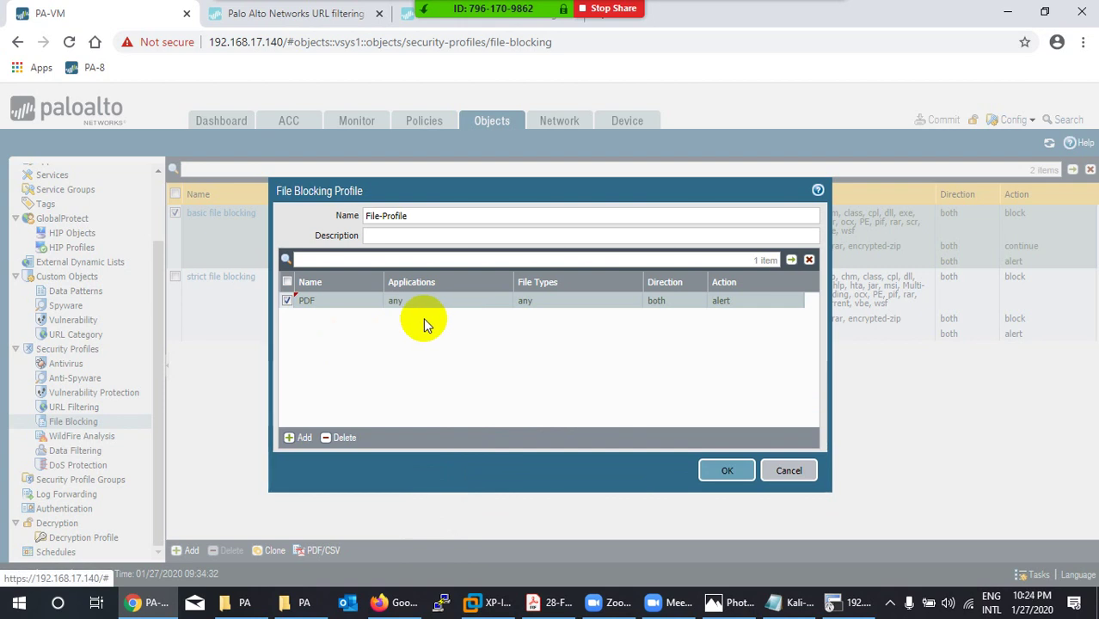
# Add pdf as a file type of the PDF rule
pyautogui.click(534, 305)
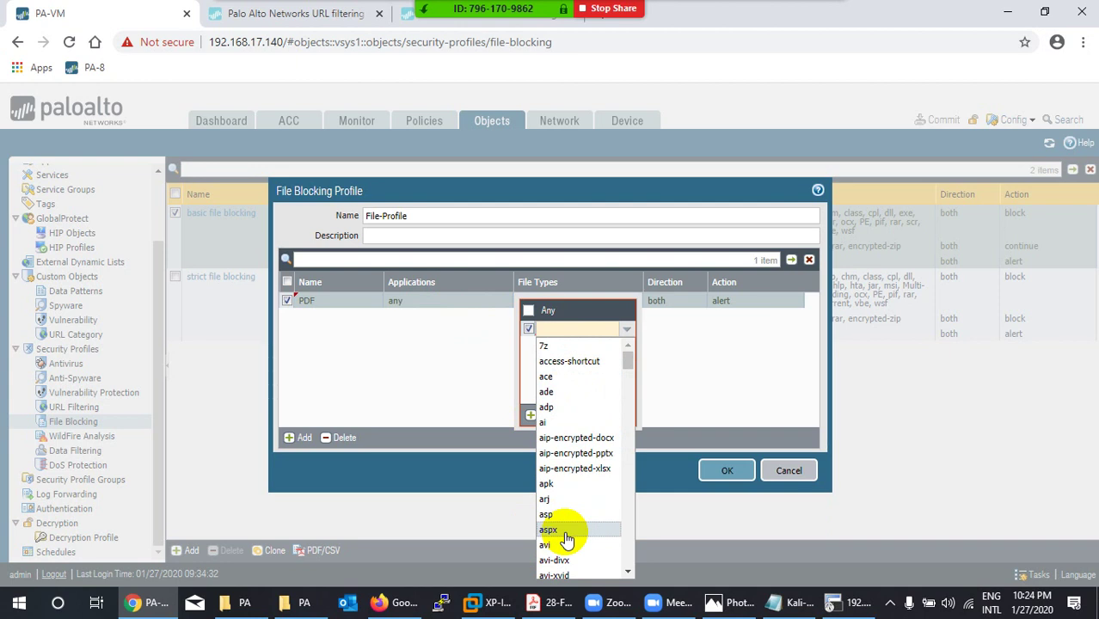
pyautogui.scroll(-10, 591, 486)
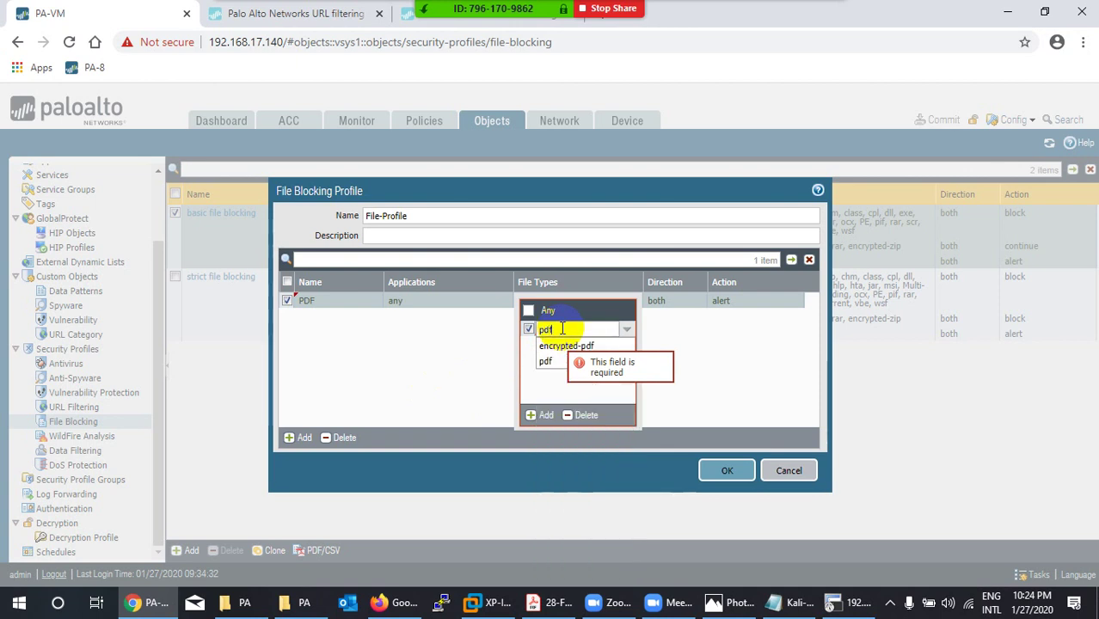
pyautogui.click(545, 362)
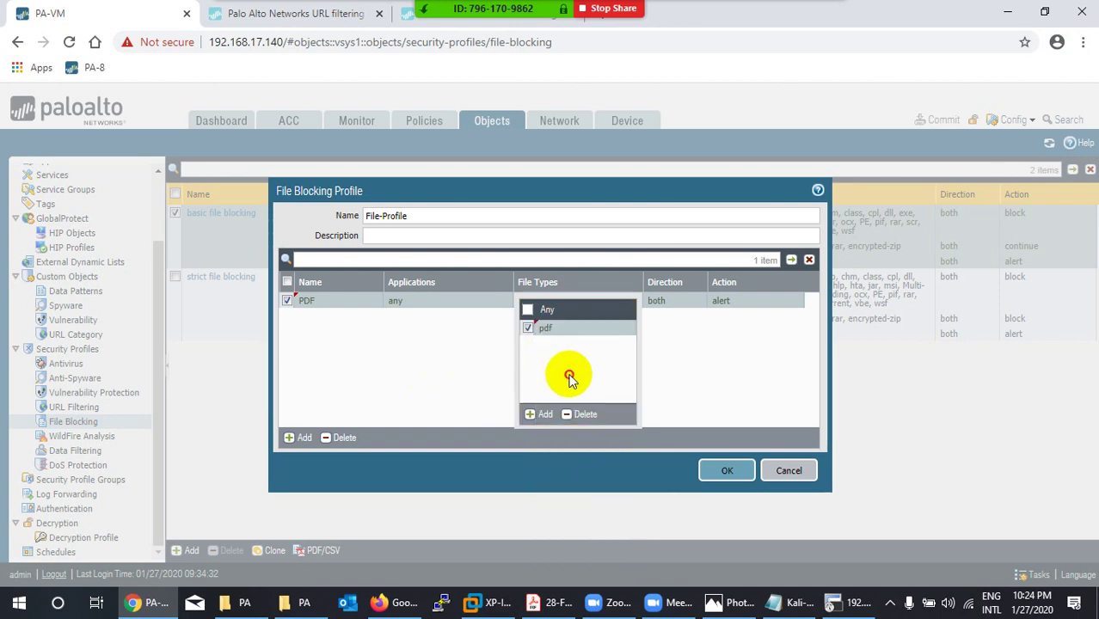
# Add encrypted-pdf as a second file type of the PDF rule
pyautogui.click(542, 412)
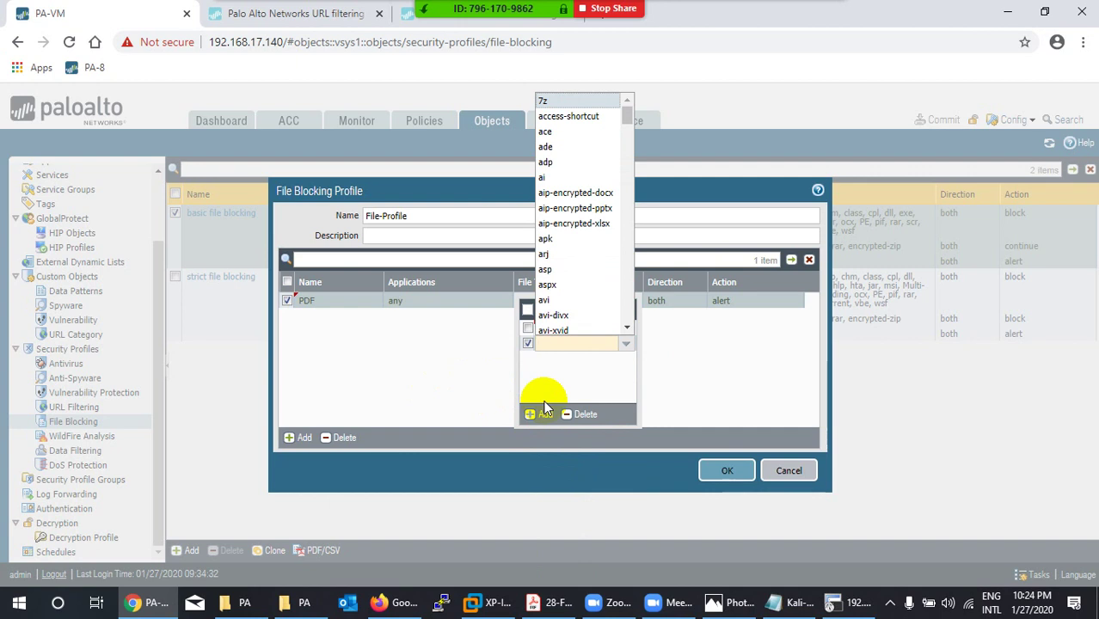
pyautogui.write('en')
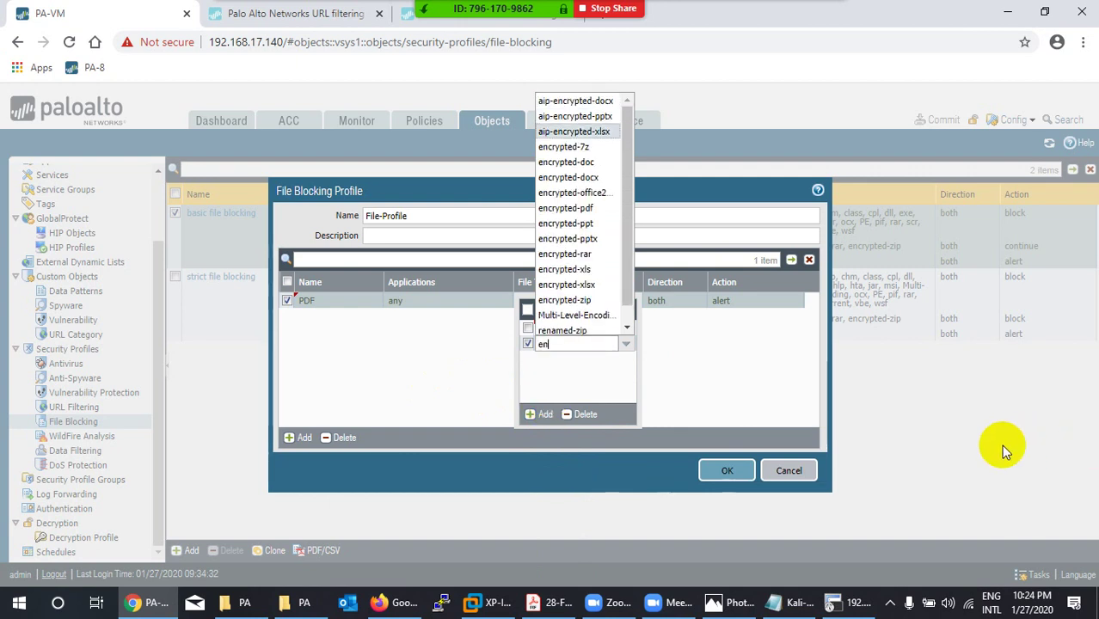
pyautogui.press('BackSpace')
pyautogui.press('BackSpace')
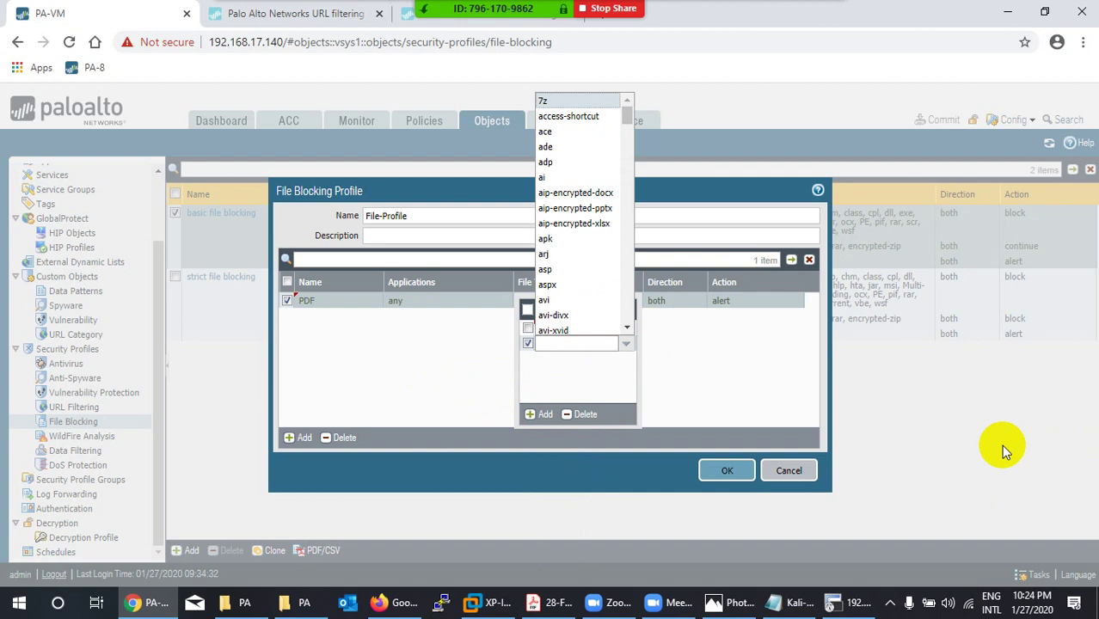
pyautogui.write('pfd')
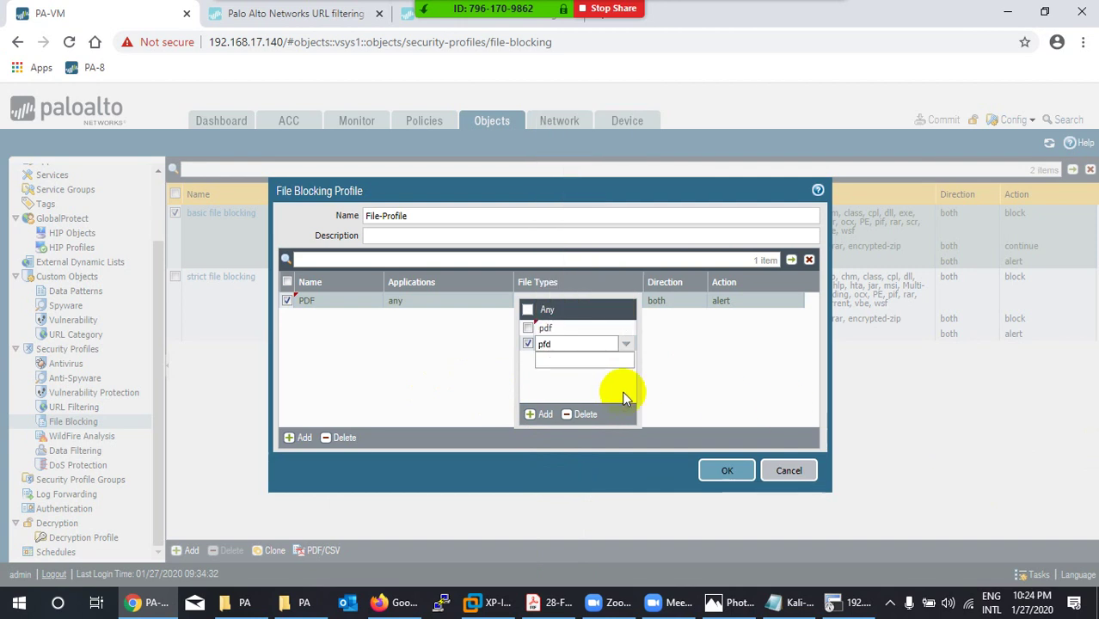
pyautogui.press('BackSpace')
pyautogui.press('BackSpace')
pyautogui.press('BackSpace')
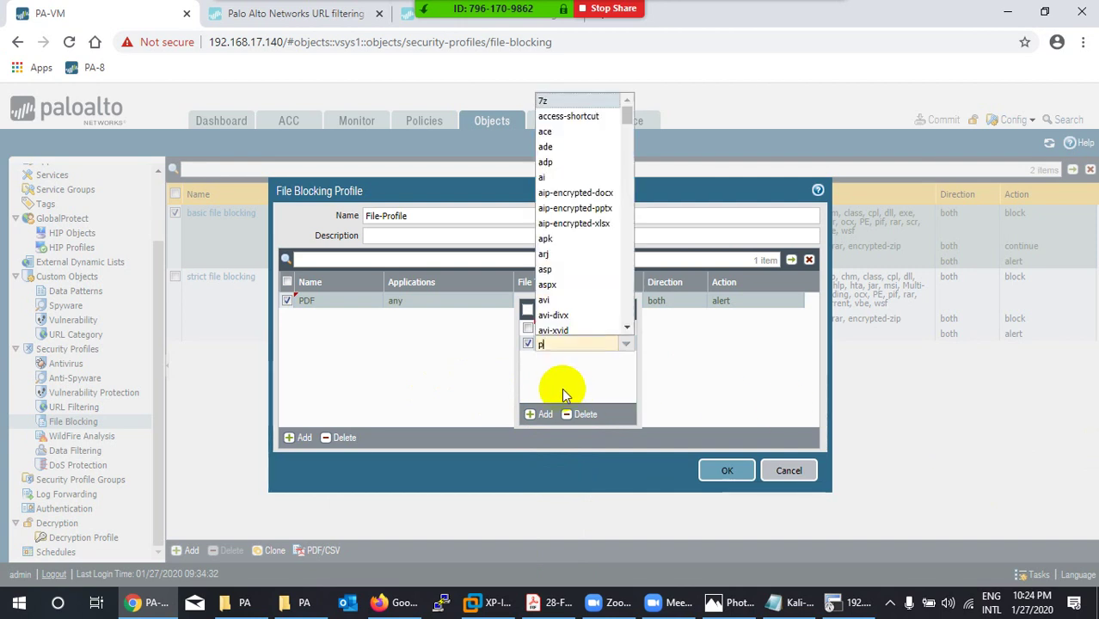
pyautogui.write('pdf')
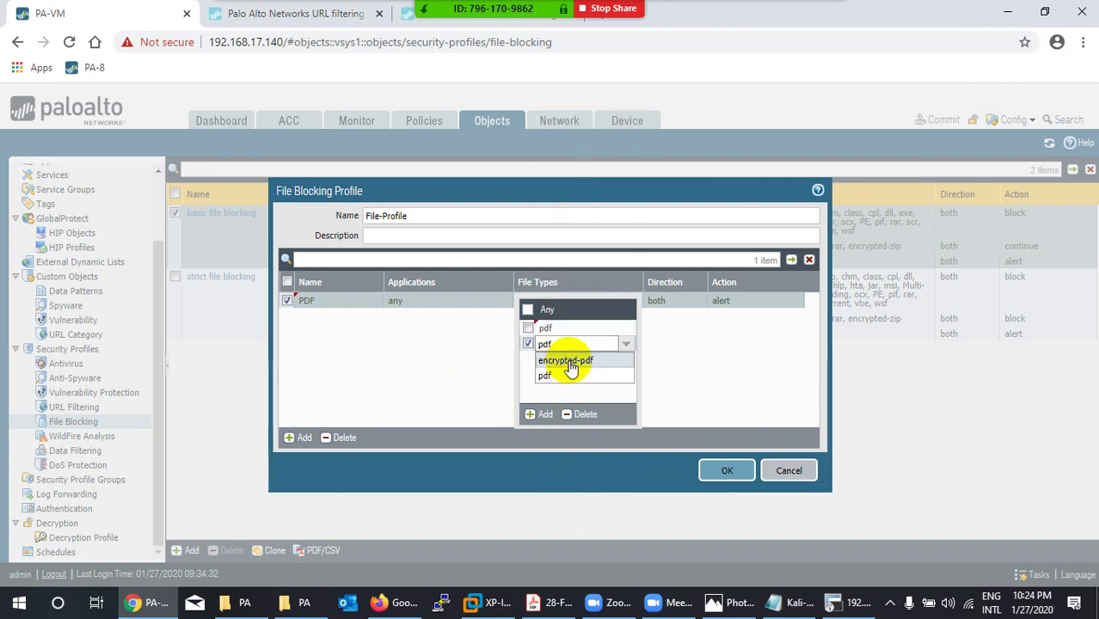
pyautogui.click(565, 360)
pyautogui.click(689, 359)
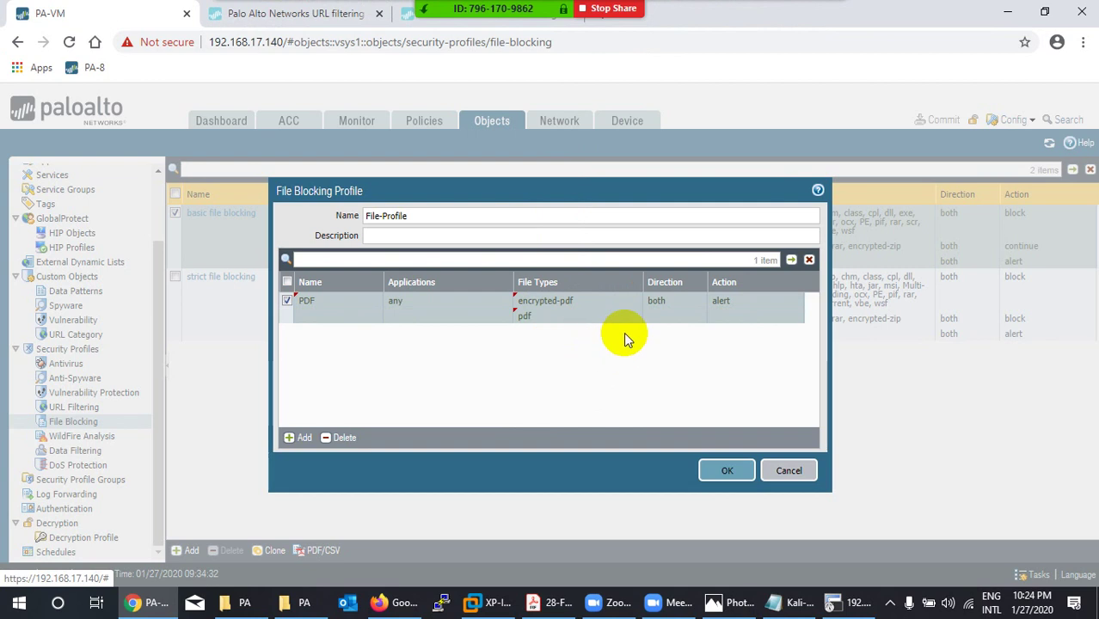
# Keep the PDF rule's direction as both and set its action to block
pyautogui.click(664, 303)
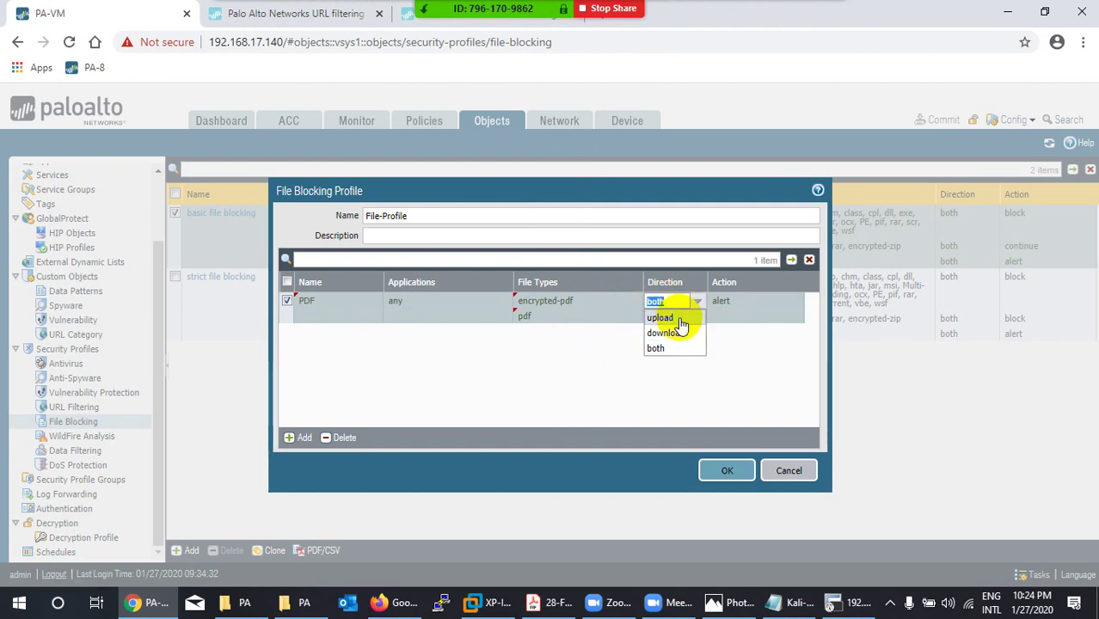
pyautogui.click(660, 348)
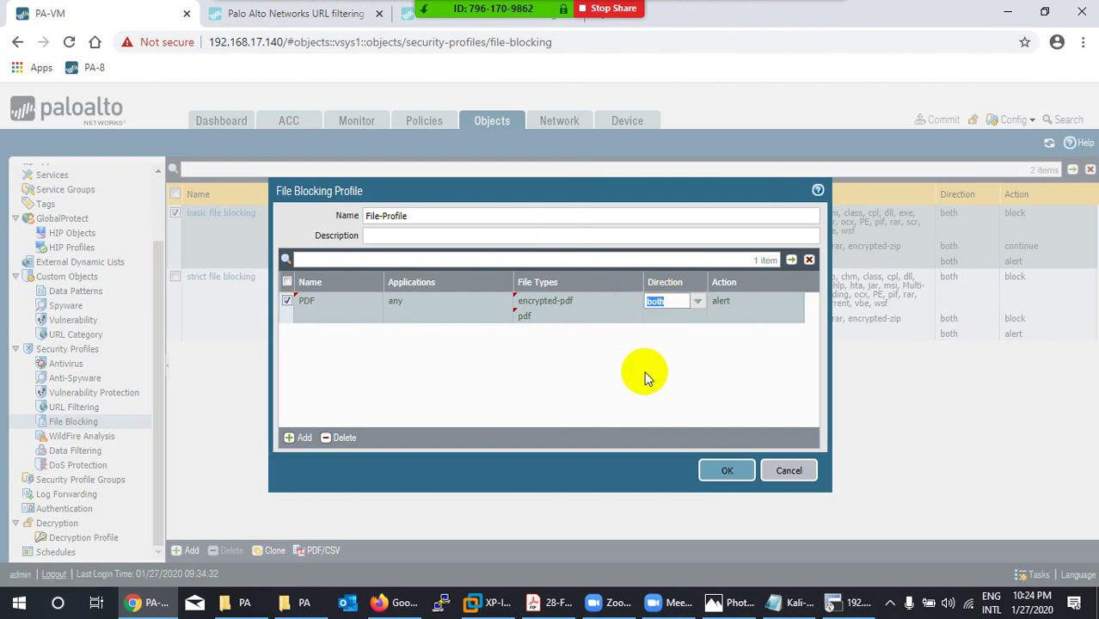
pyautogui.click(723, 301)
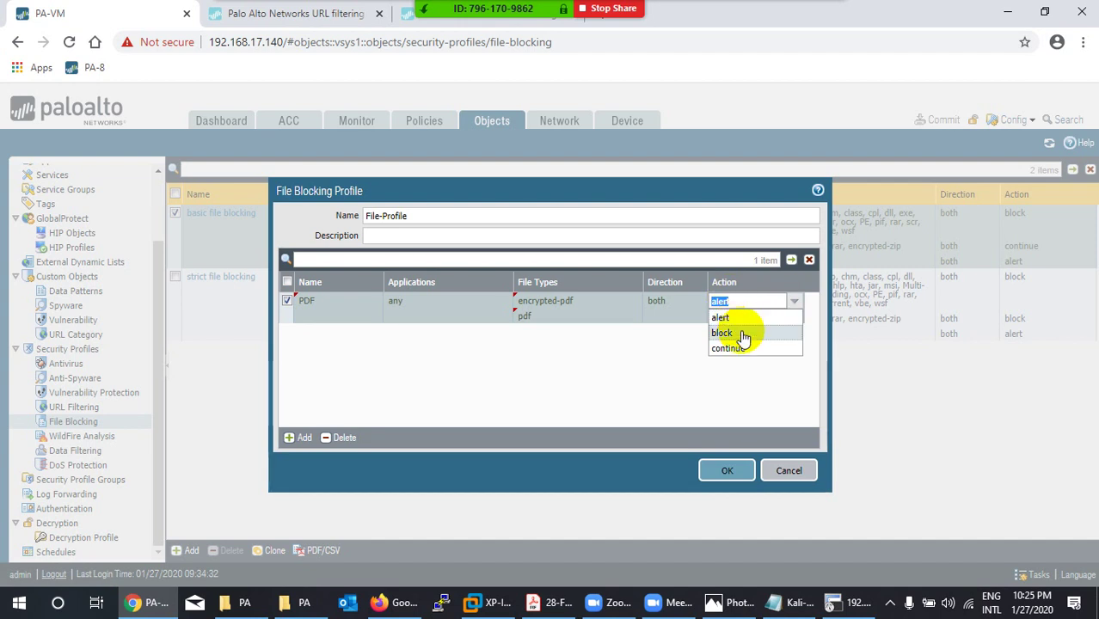
pyautogui.click(741, 334)
pyautogui.click(718, 345)
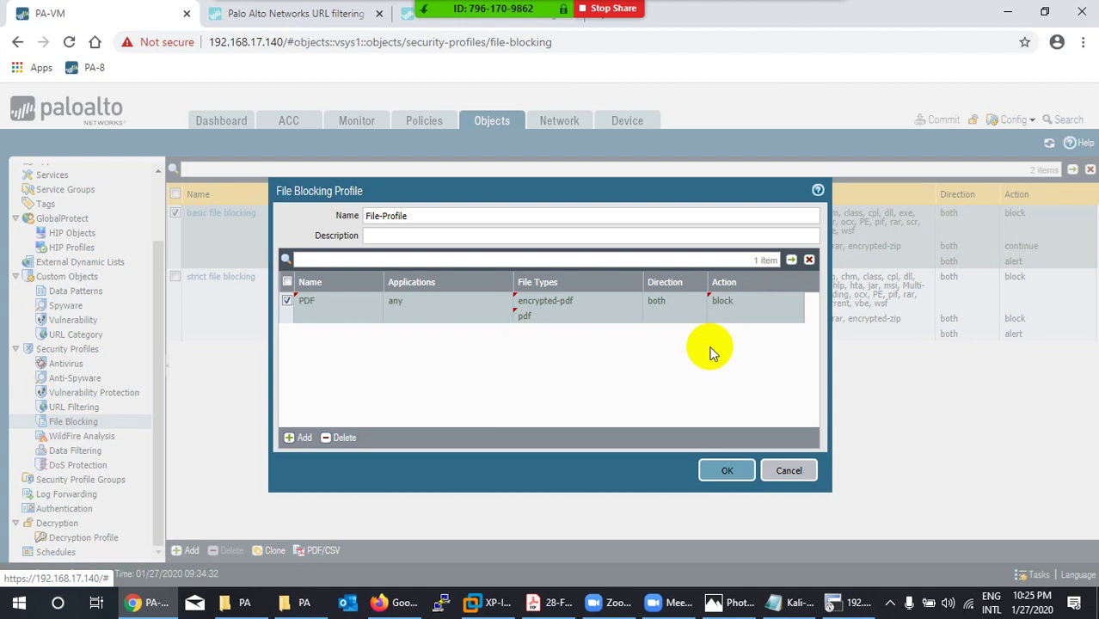
pyautogui.click(294, 439)
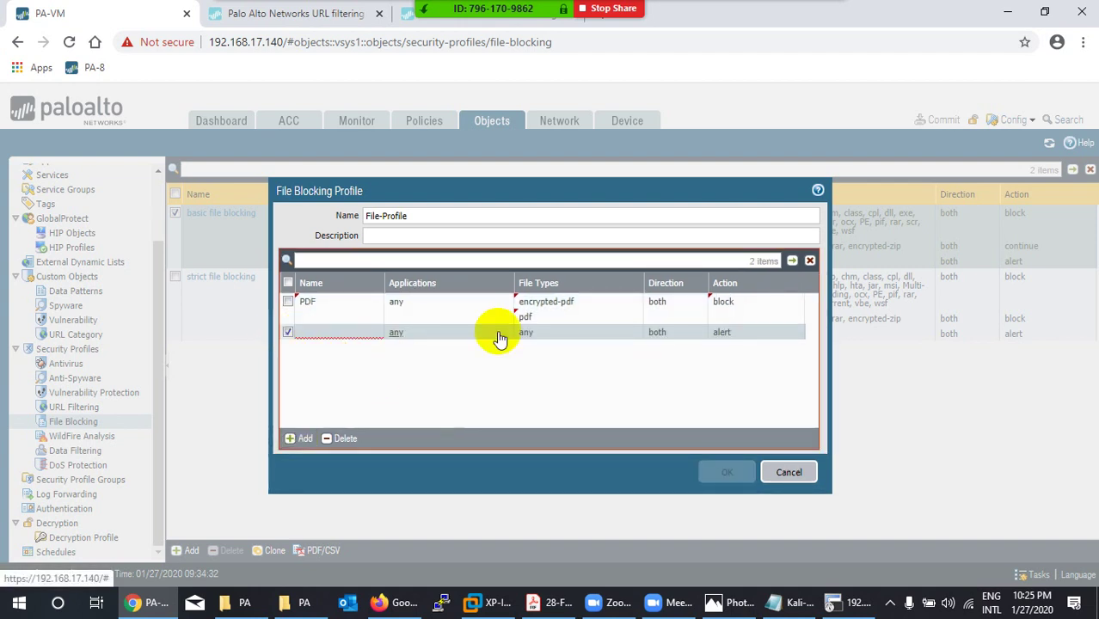
pyautogui.click(757, 331)
pyautogui.click(724, 346)
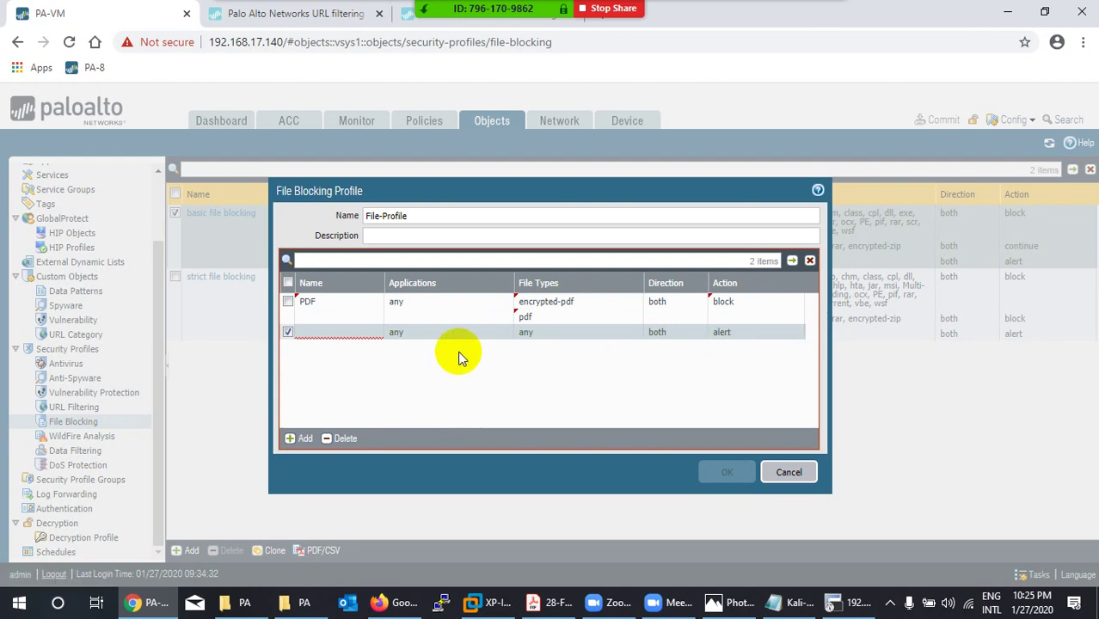
pyautogui.click(345, 439)
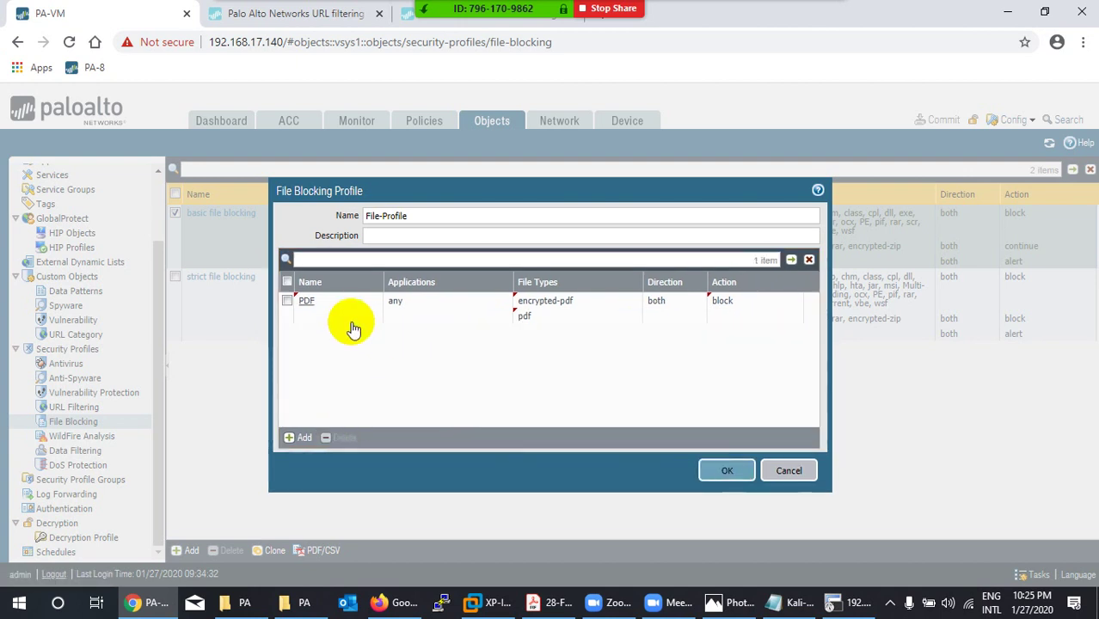
# Save the file blocking profile and assign File-Profile as the File Blocking profile of the active Inside-to-Outside security rule
pyautogui.click(726, 473)
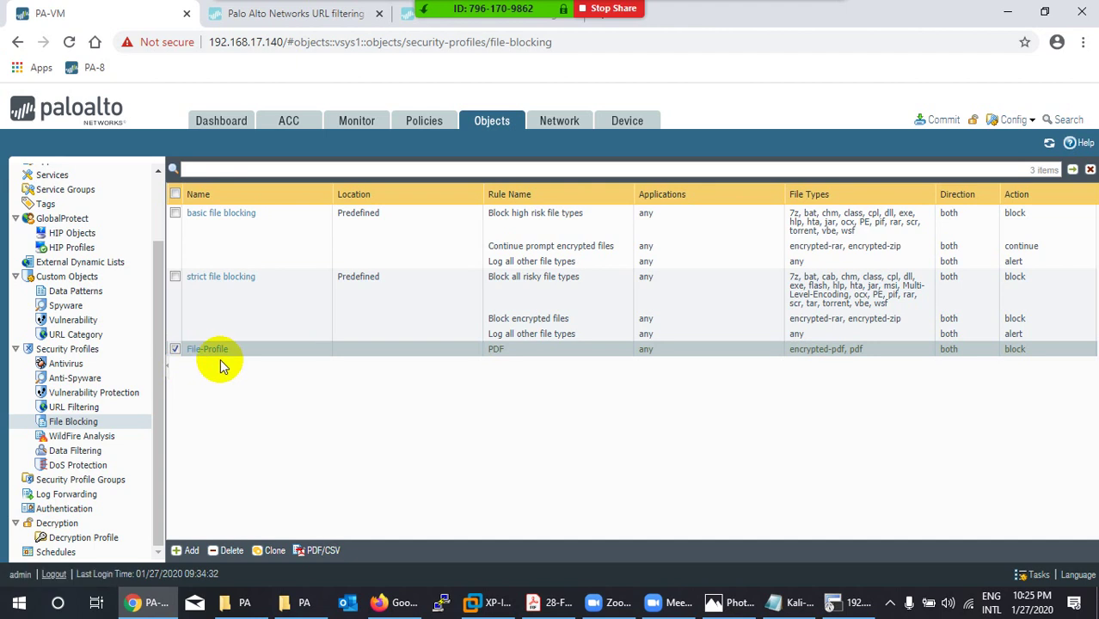
pyautogui.click(424, 119)
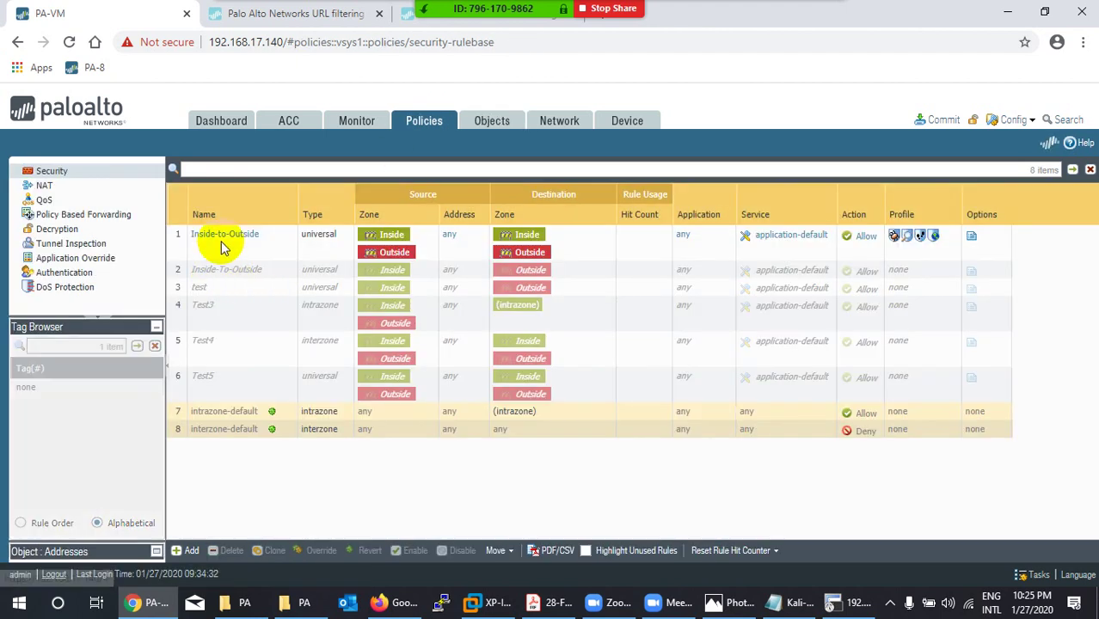
pyautogui.click(222, 241)
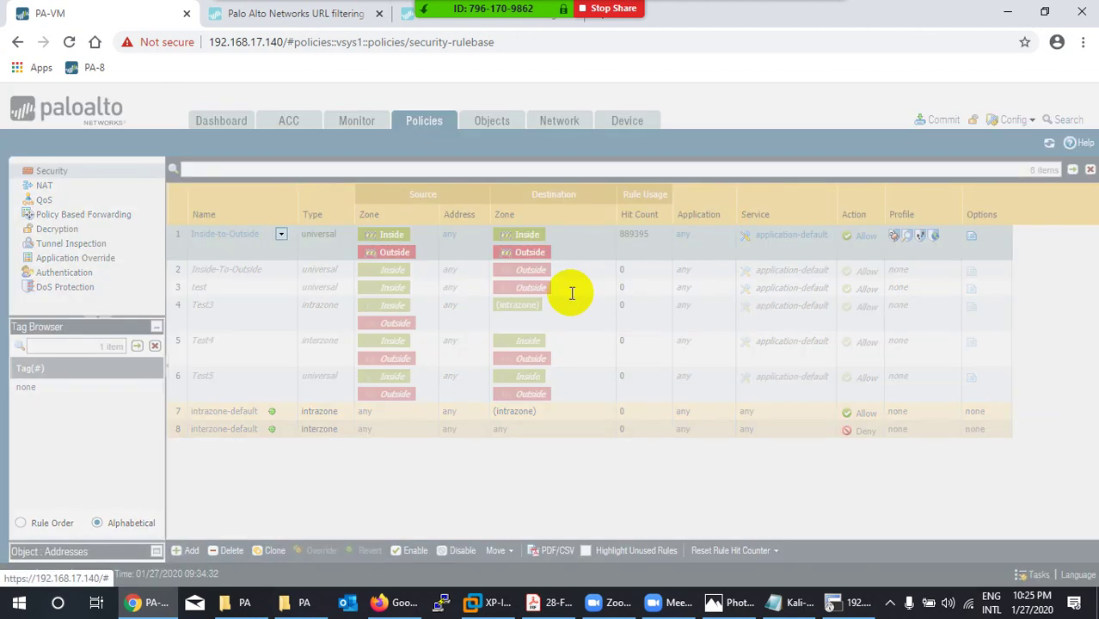
pyautogui.click(674, 265)
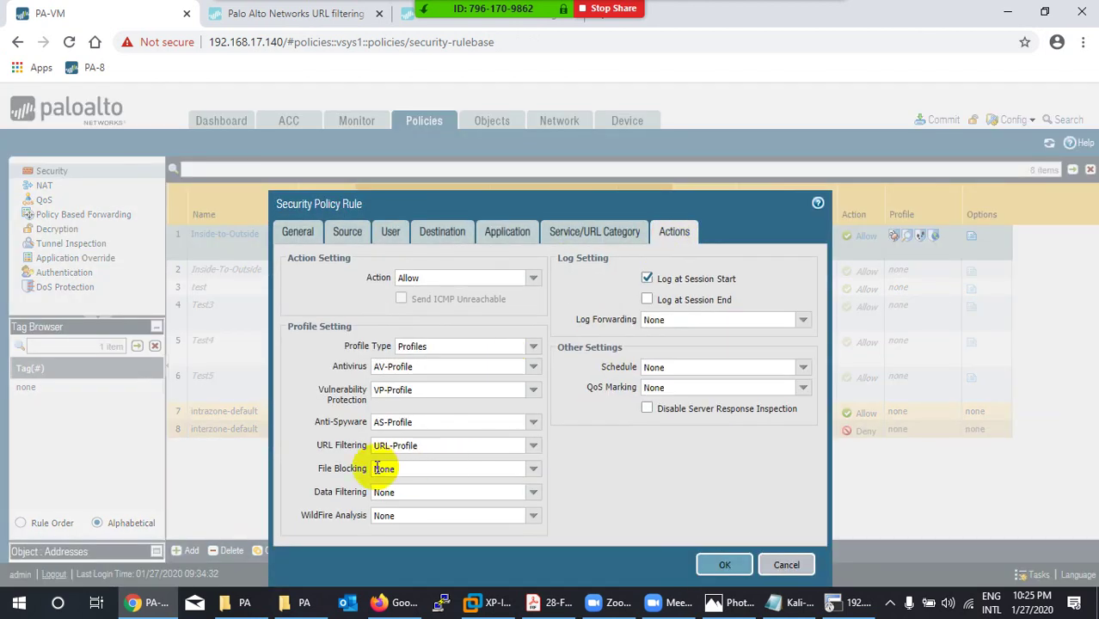
pyautogui.click(532, 471)
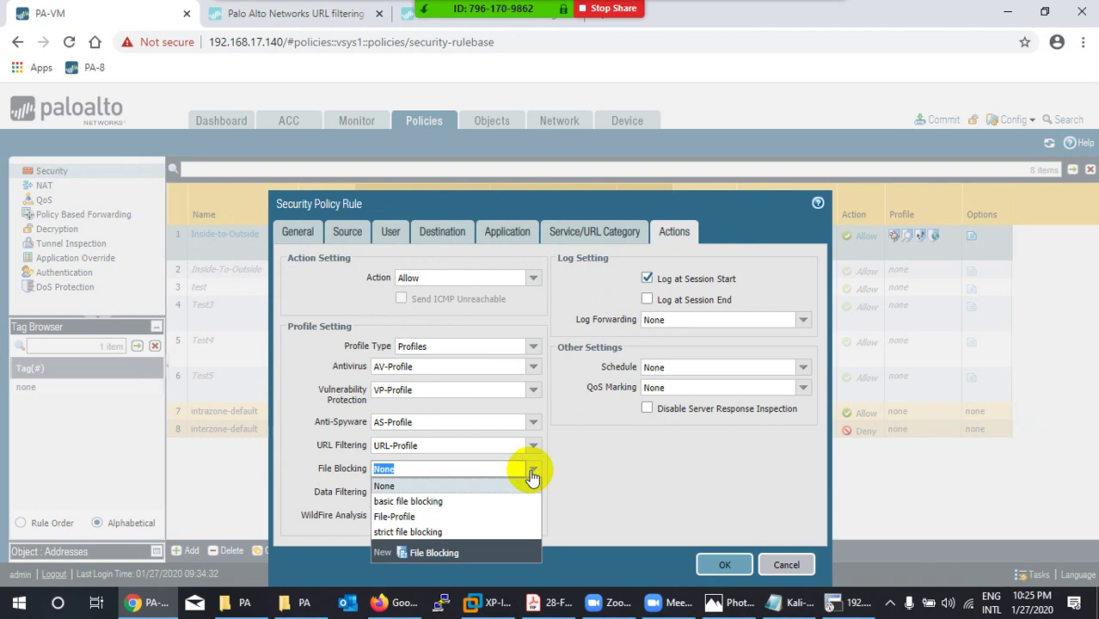
pyautogui.click(421, 519)
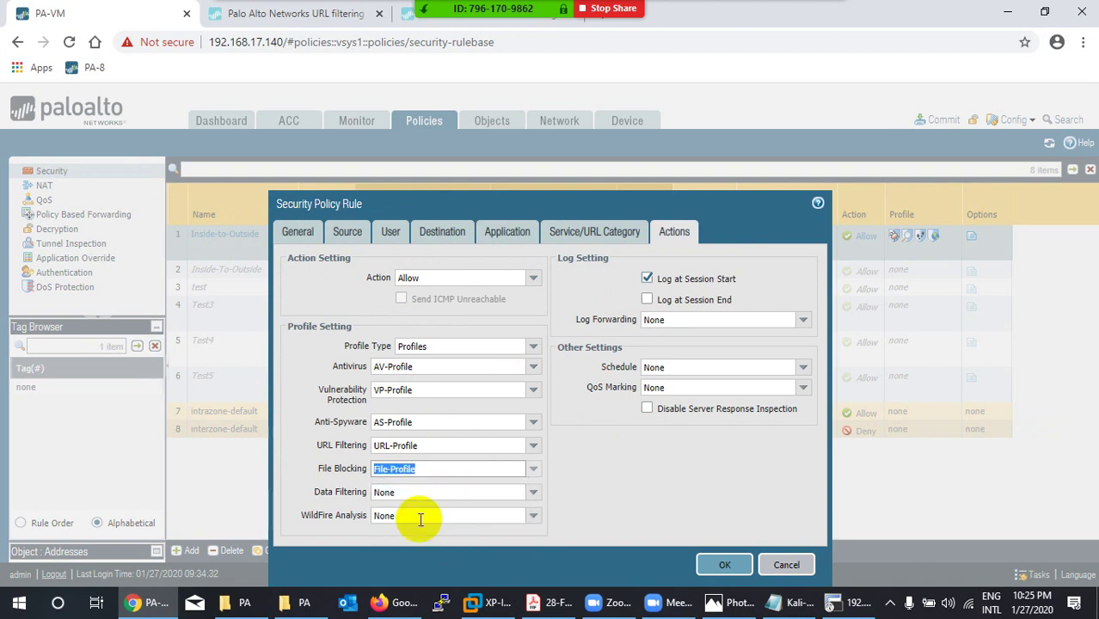
pyautogui.click(720, 565)
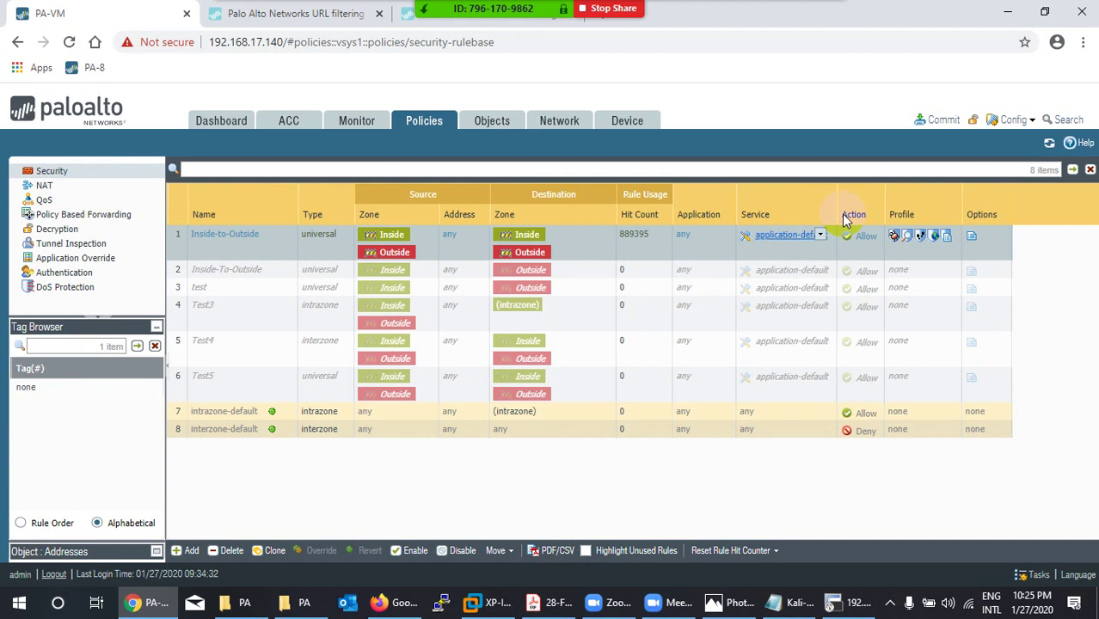
# Commit the configuration changes to the firewall and close the commit status
pyautogui.click(943, 121)
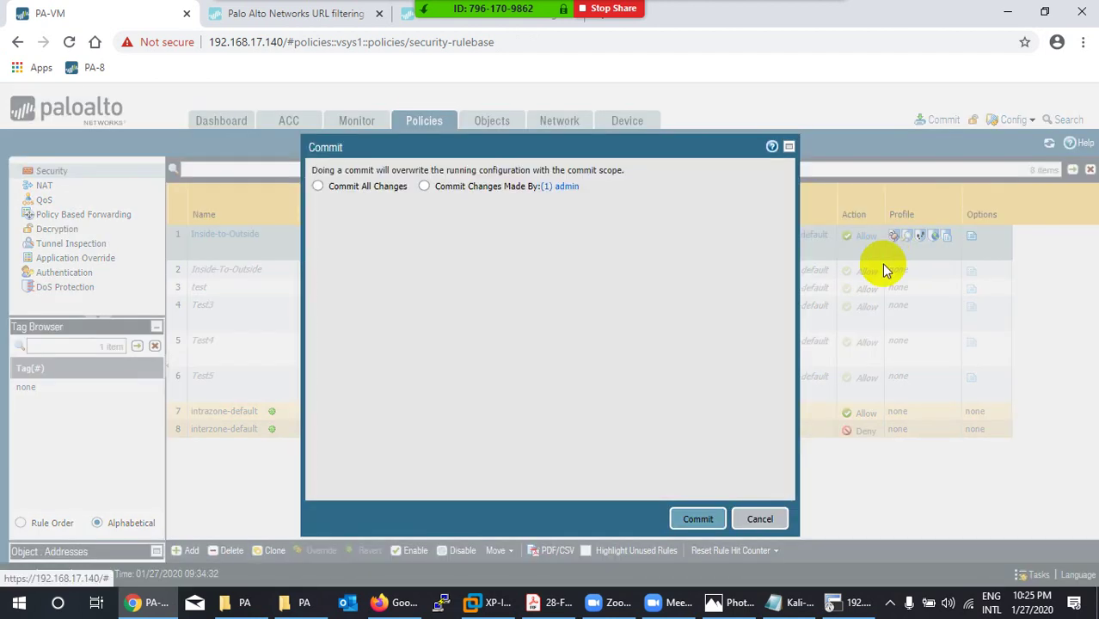
pyautogui.click(697, 519)
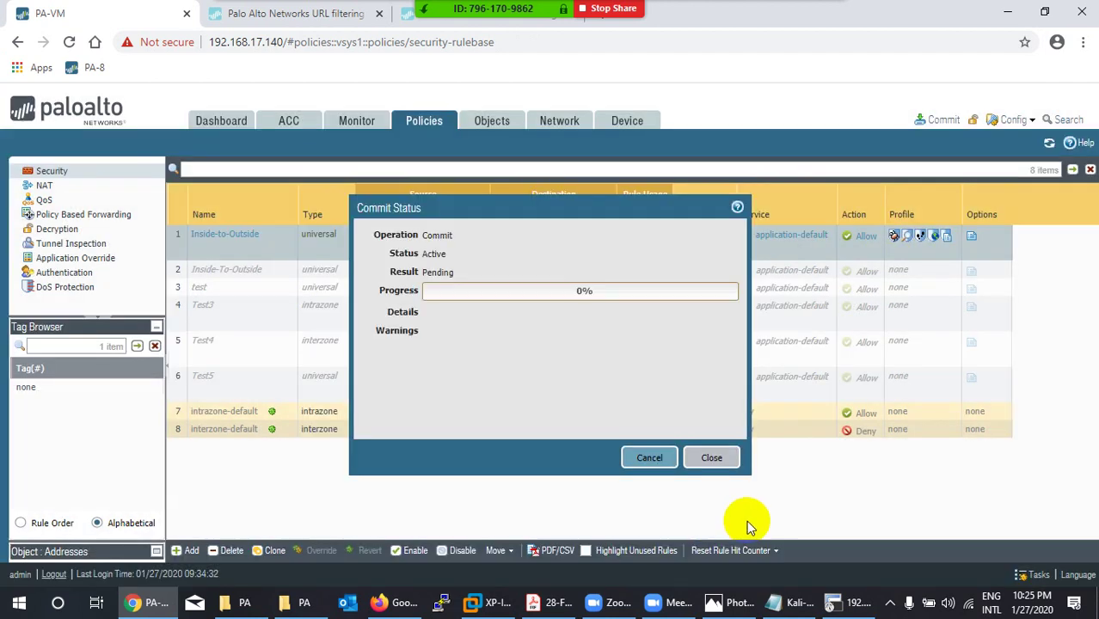
pyautogui.click(708, 457)
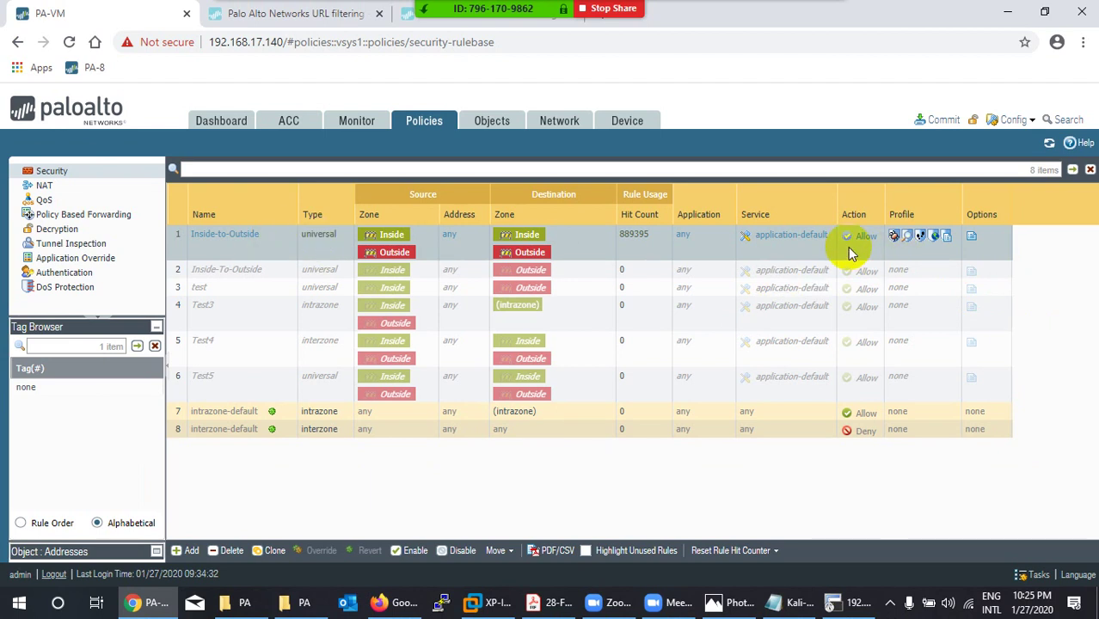
pyautogui.click(490, 600)
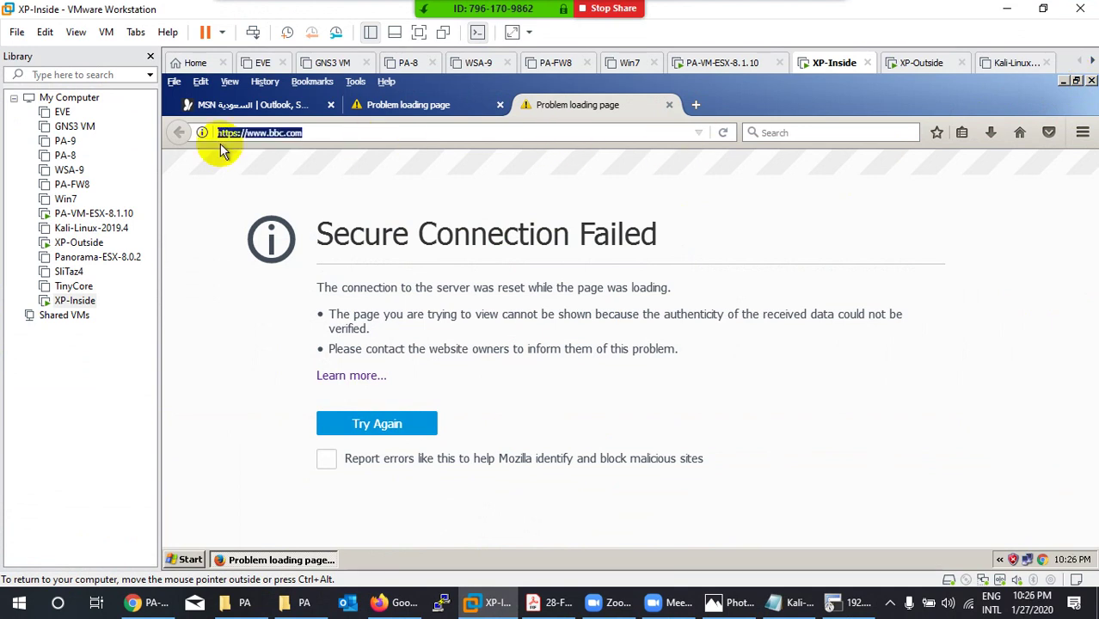
pyautogui.write('www.')
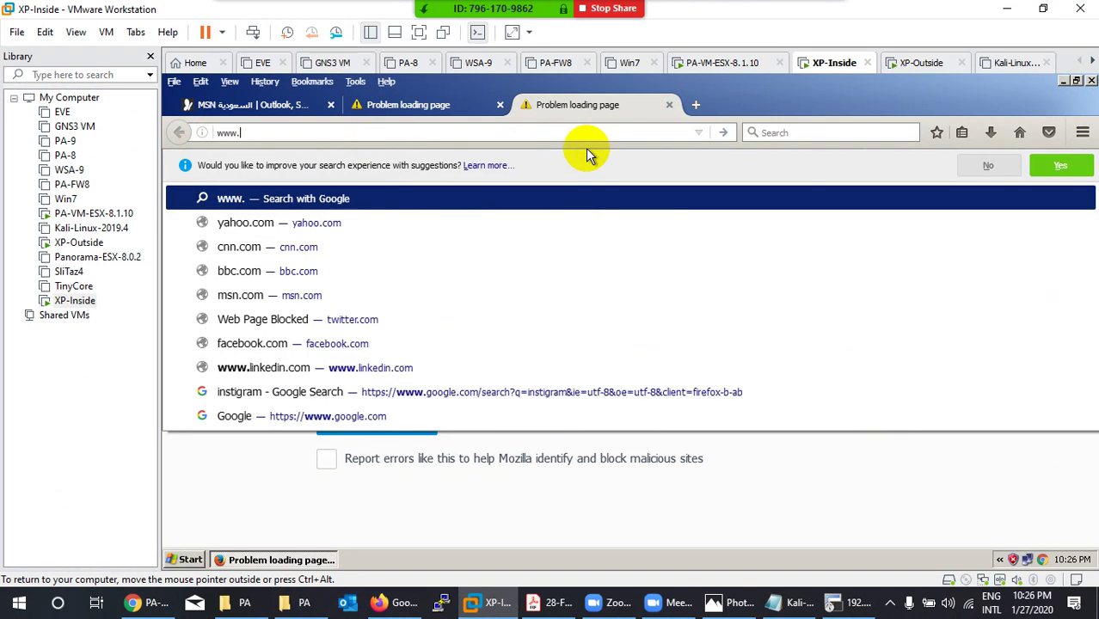
pyautogui.write('google.com/')
pyautogui.press('Return')
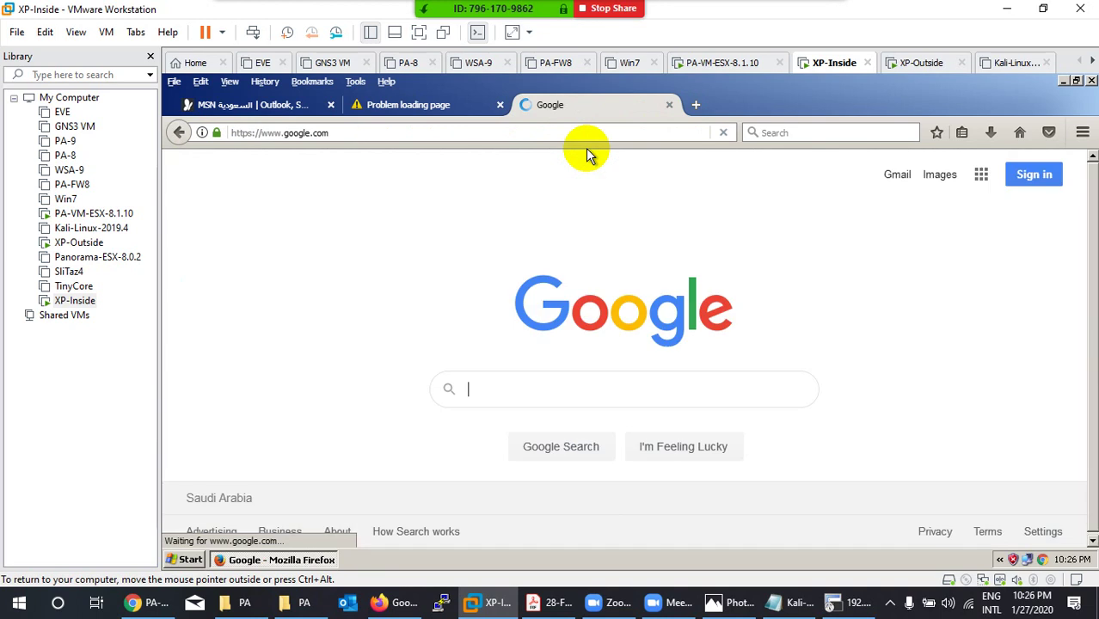
# Search Google for "test pdf download"
pyautogui.write('ttest')
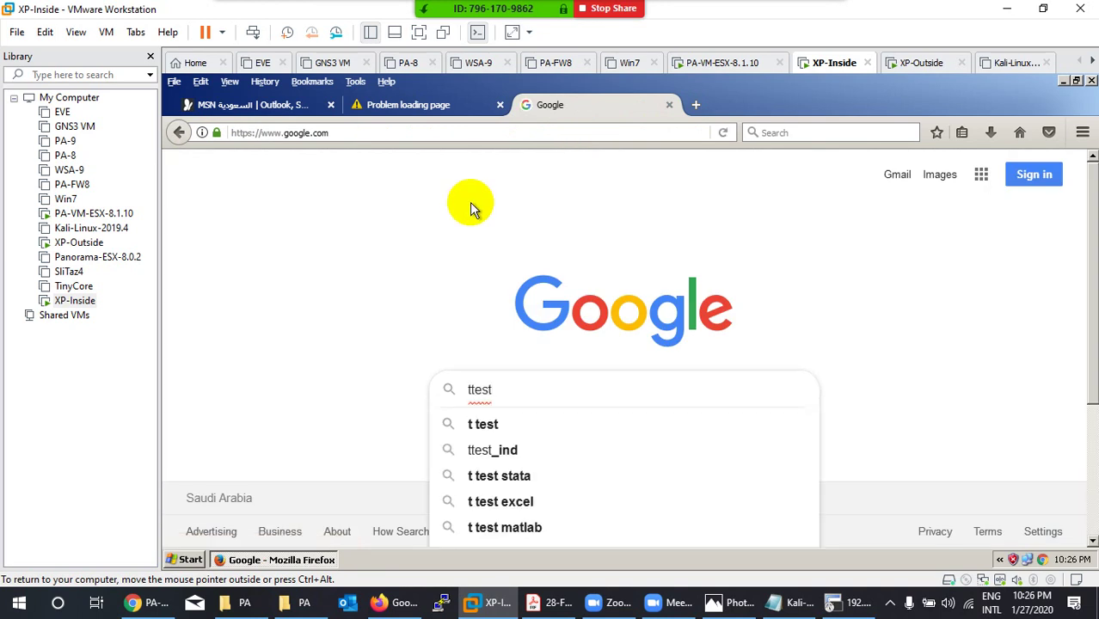
pyautogui.press('BackSpace')
pyautogui.press('BackSpace')
pyautogui.press('BackSpace')
pyautogui.write('es')
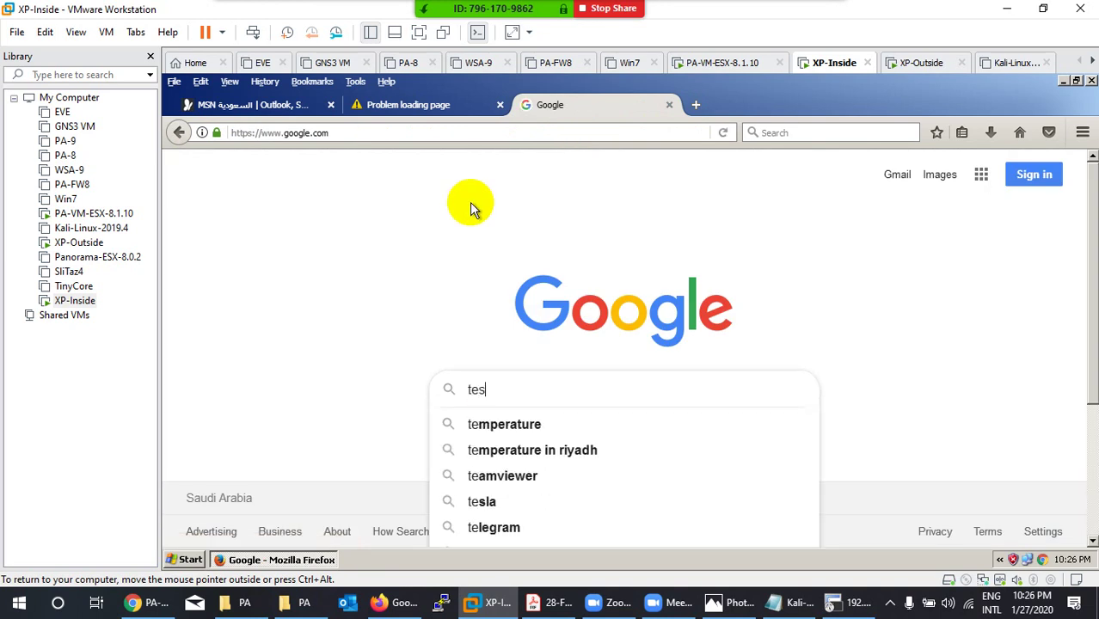
pyautogui.write('t pdf')
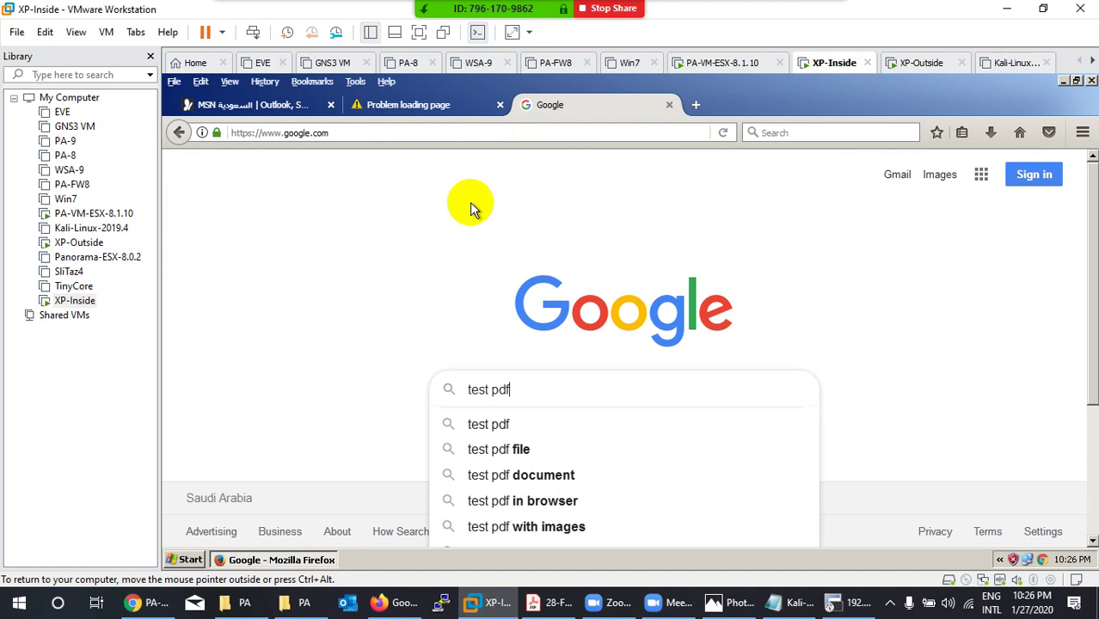
pyautogui.write(' download')
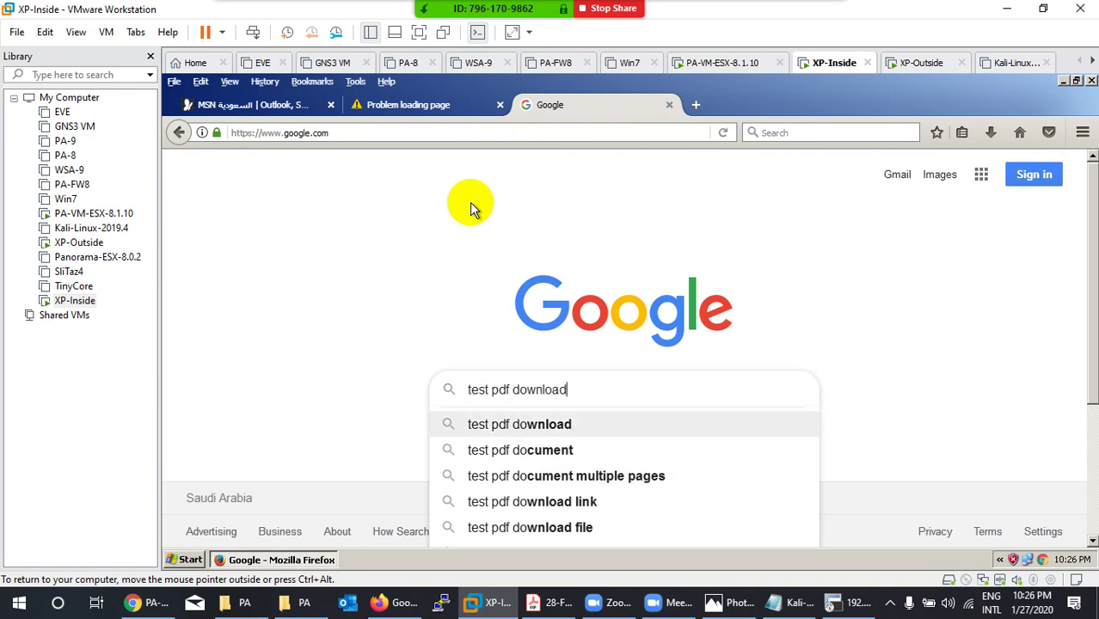
pyautogui.press('Return')
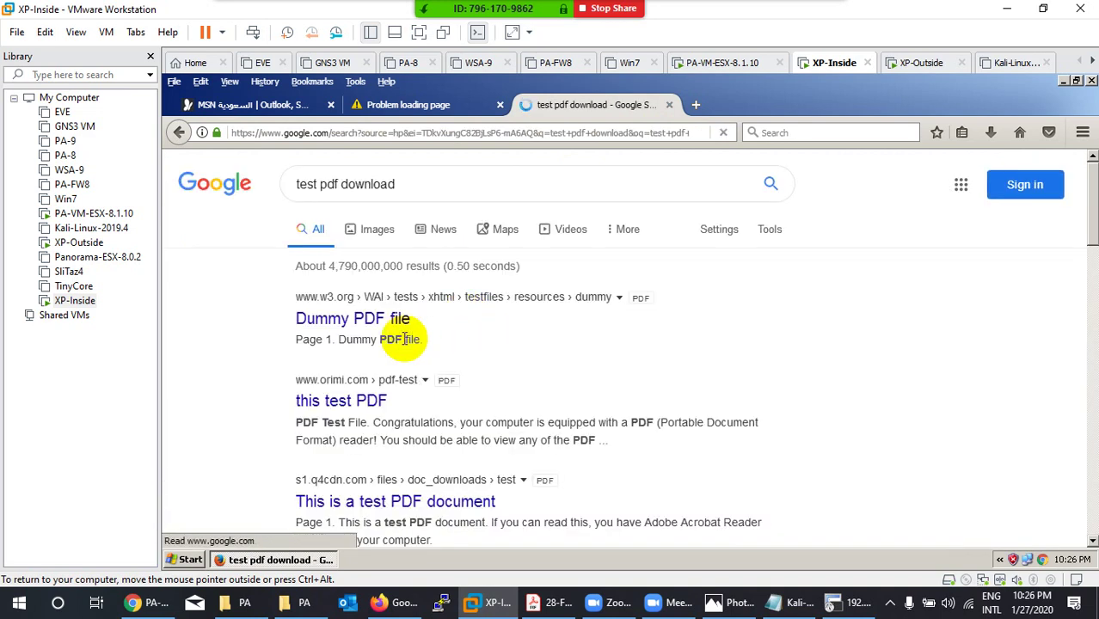
# Look through the Google results for a sample PDF file suitable for testing the block rule
pyautogui.scroll(-2, 404, 338)
pyautogui.scroll(-3, 448, 392)
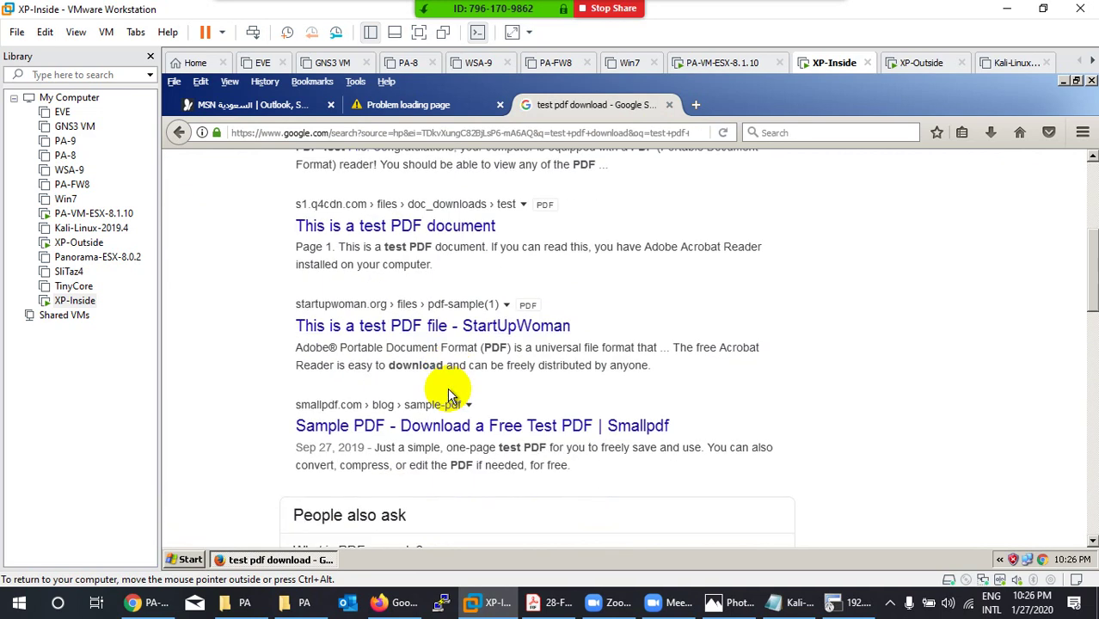
pyautogui.scroll(-8, 448, 396)
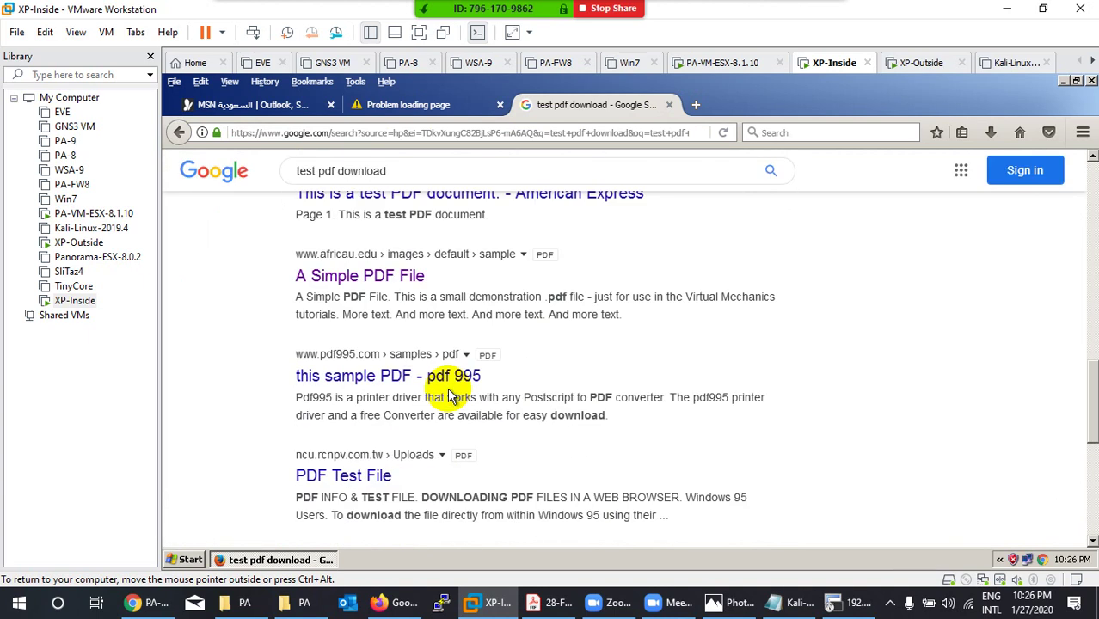
pyautogui.scroll(-3, 448, 396)
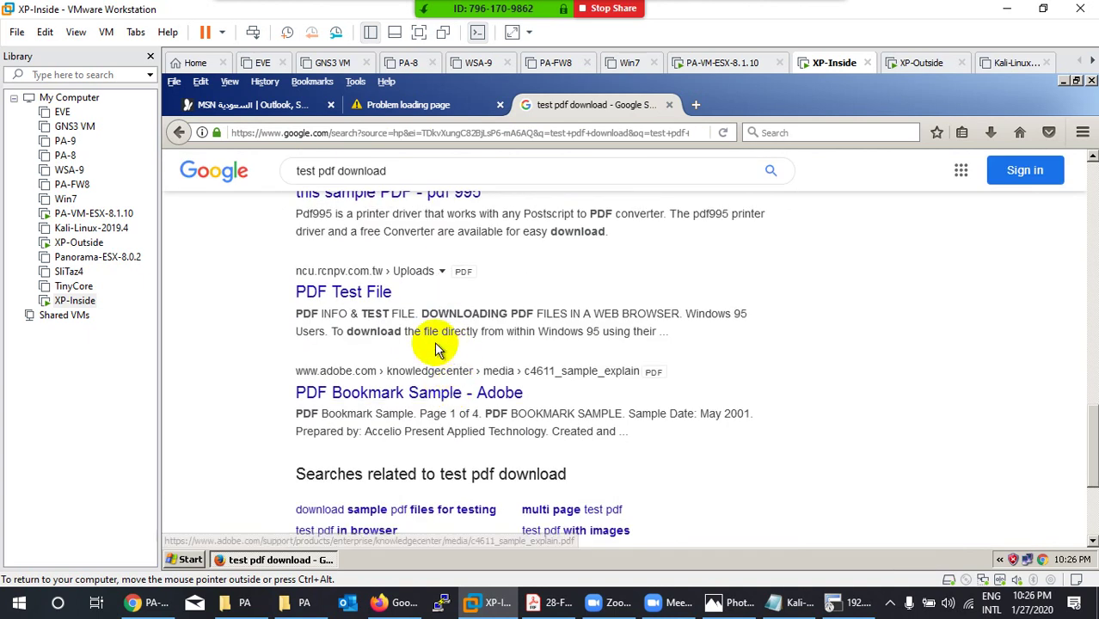
pyautogui.scroll(6, 436, 349)
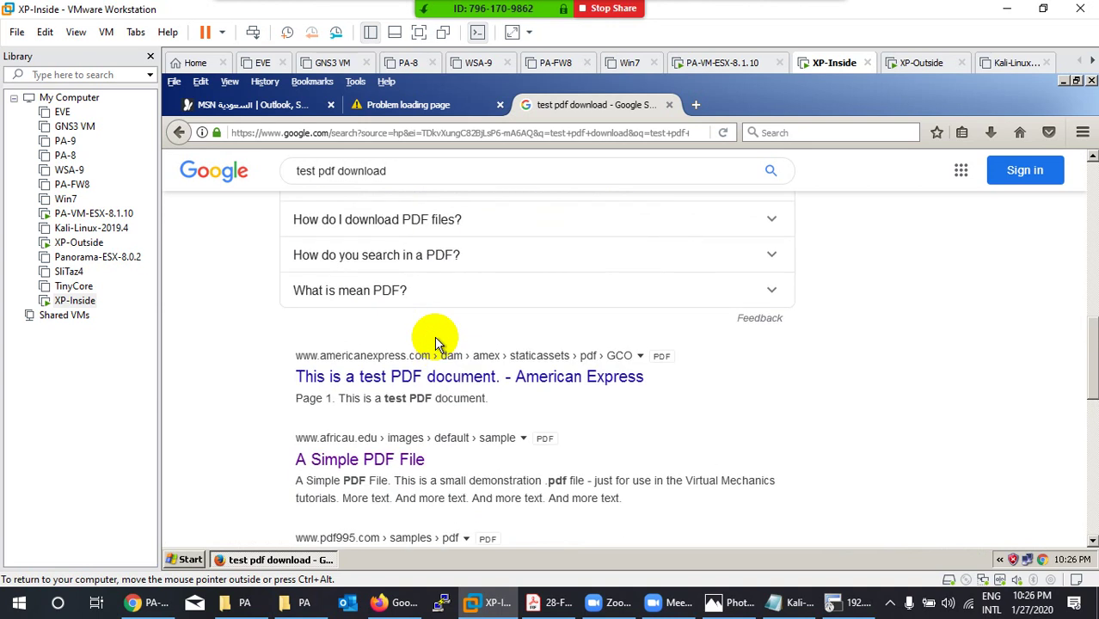
pyautogui.scroll(5, 435, 343)
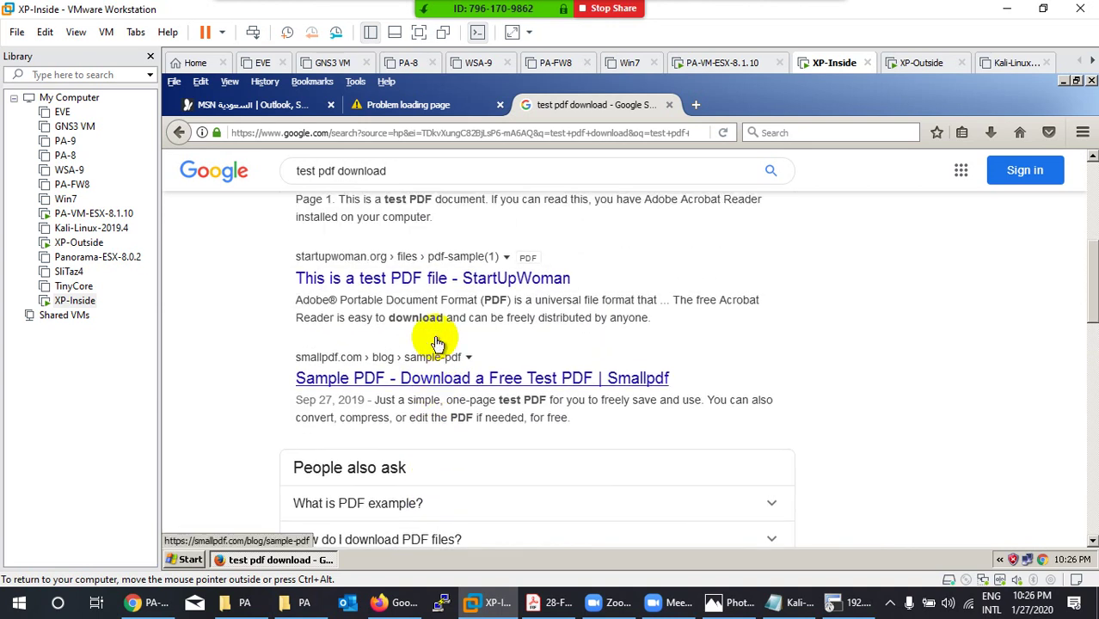
pyautogui.scroll(4, 435, 344)
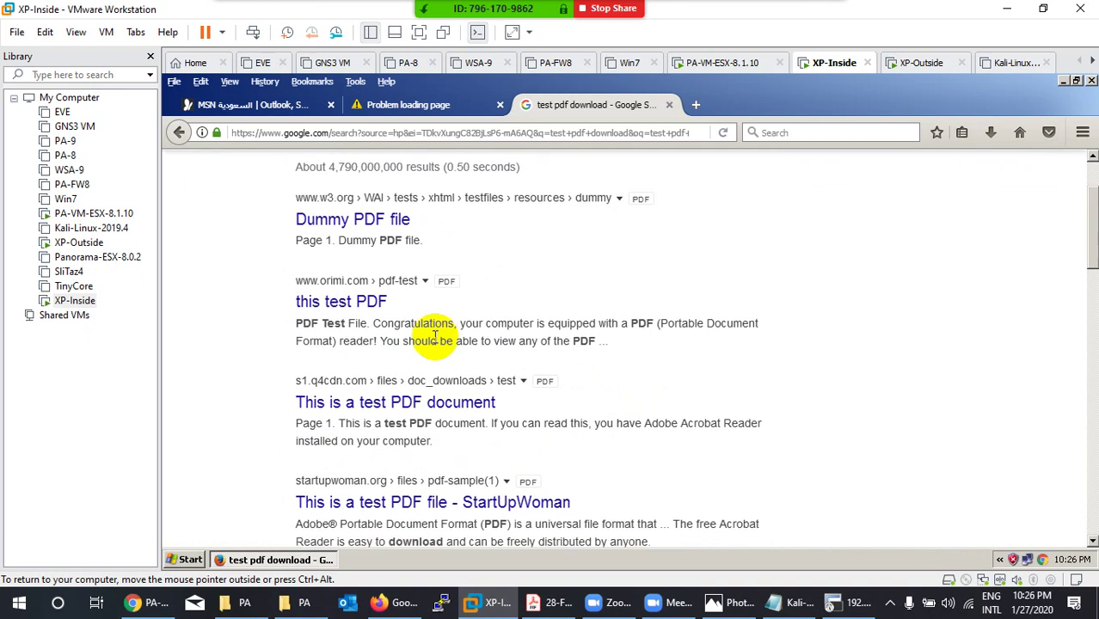
pyautogui.scroll(-9, 436, 344)
pyautogui.scroll(-6, 435, 340)
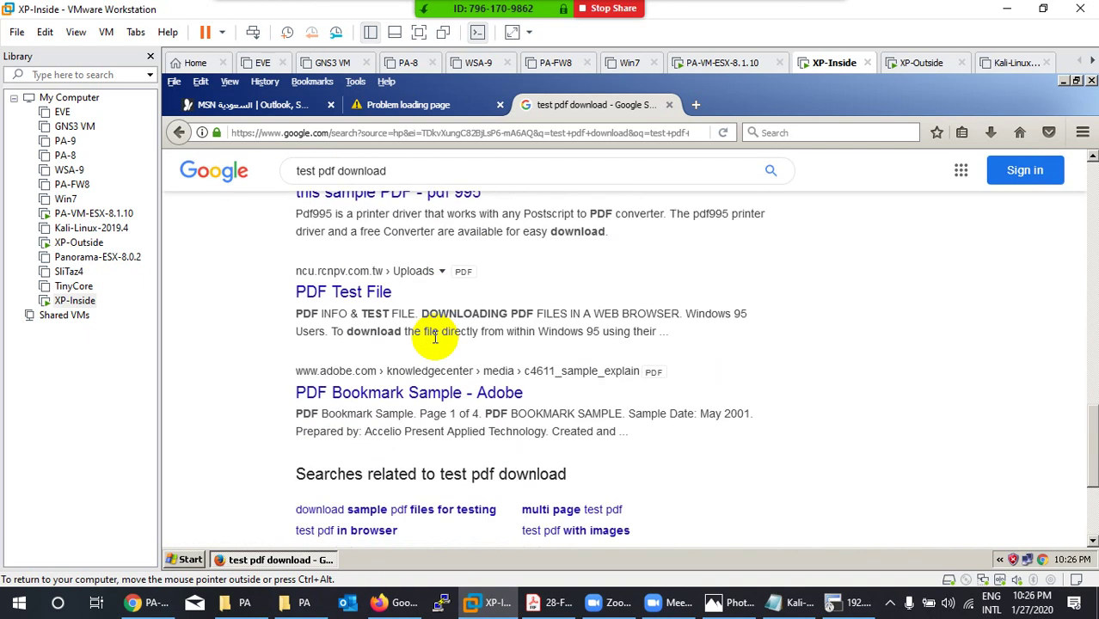
pyautogui.scroll(-3, 430, 336)
pyautogui.scroll(18, 430, 468)
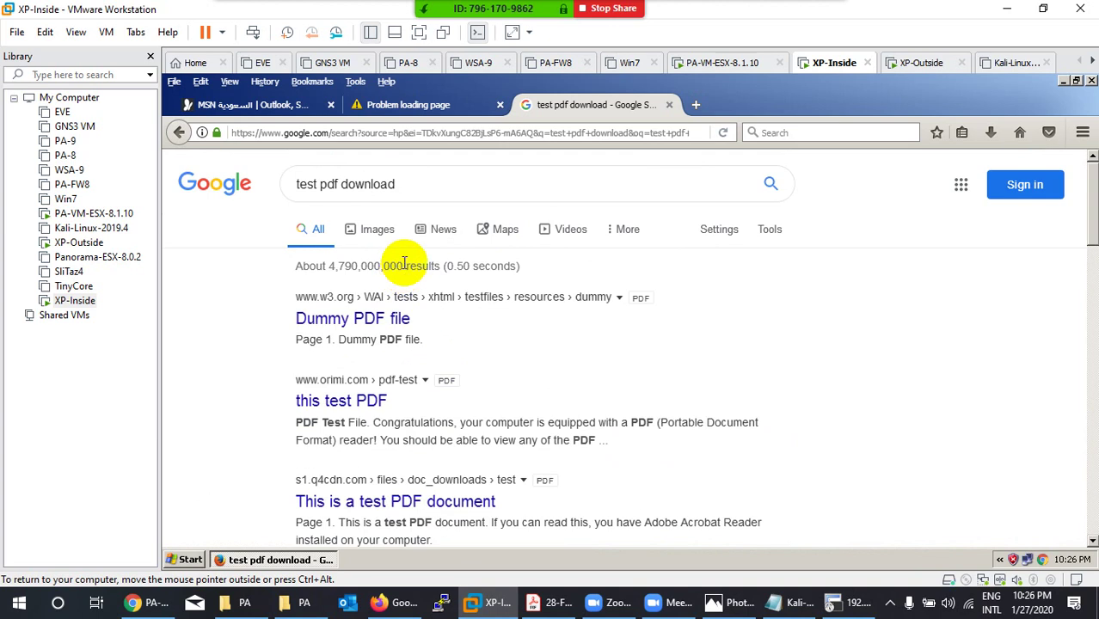
# Change the Google query to "test pdf sample" and run the search
pyautogui.click(428, 189)
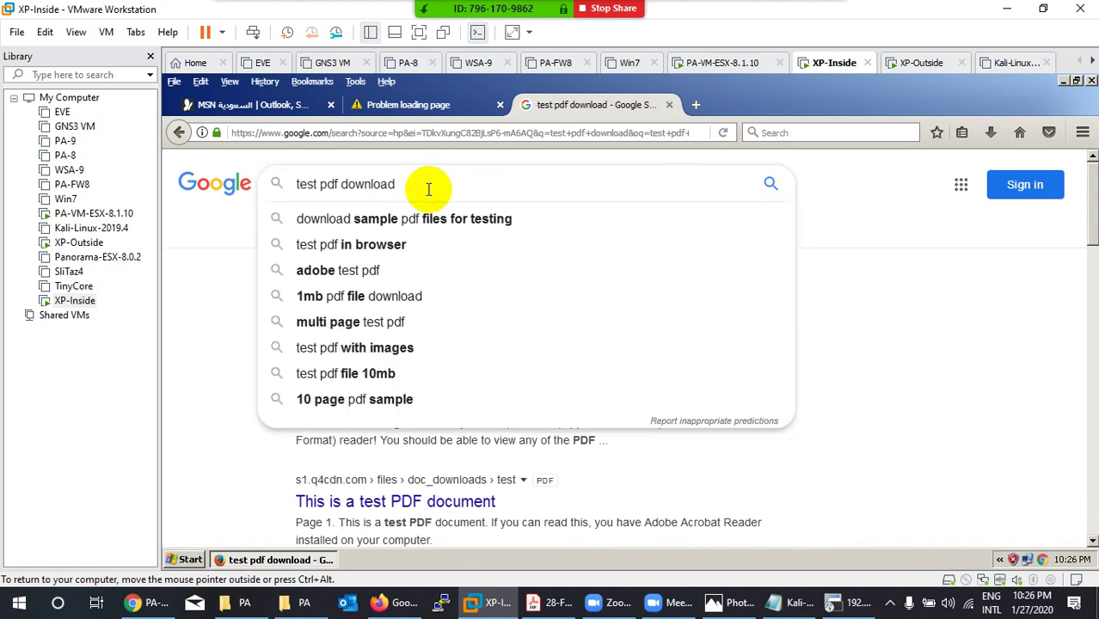
pyautogui.press('BackSpace')
pyautogui.press('BackSpace')
pyautogui.press('BackSpace')
pyautogui.press('BackSpace')
pyautogui.press('BackSpace')
pyautogui.press('BackSpace')
pyautogui.press('BackSpace')
pyautogui.press('BackSpace')
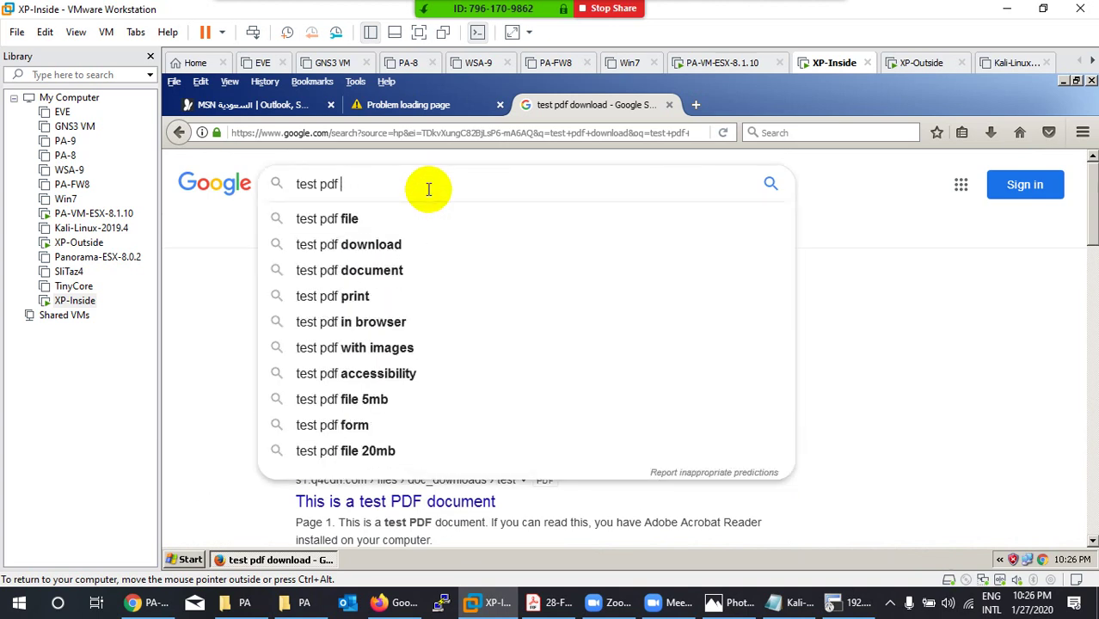
pyautogui.write('sample')
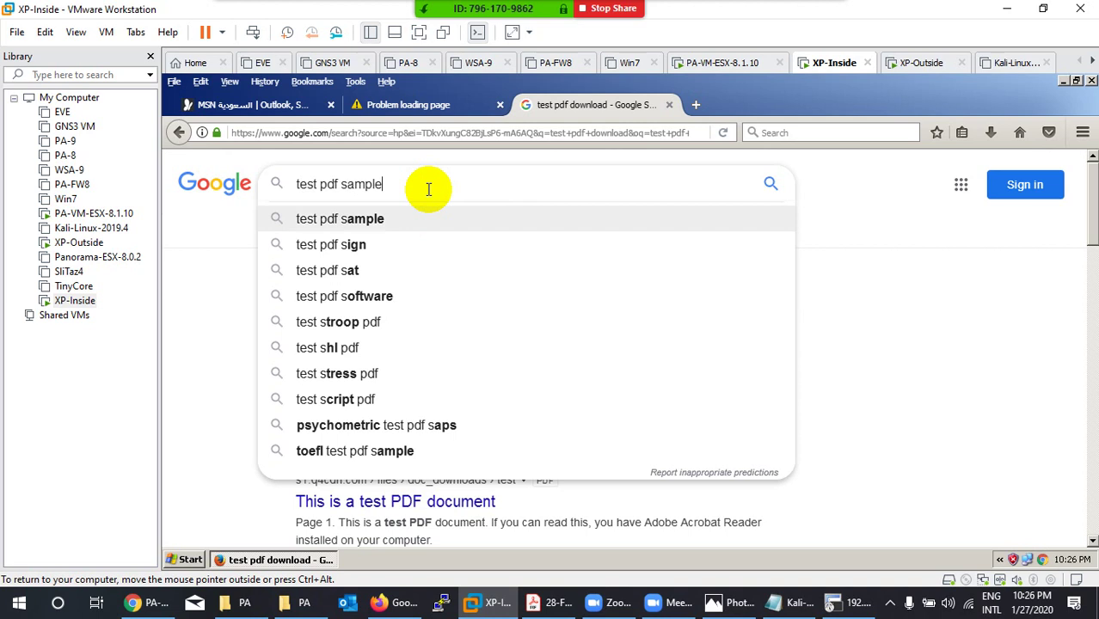
pyautogui.press('Return')
# Open the africau.edu result "A Simple PDF File" to test file blocking, and return to the search results
pyautogui.scroll(-1, 479, 344)
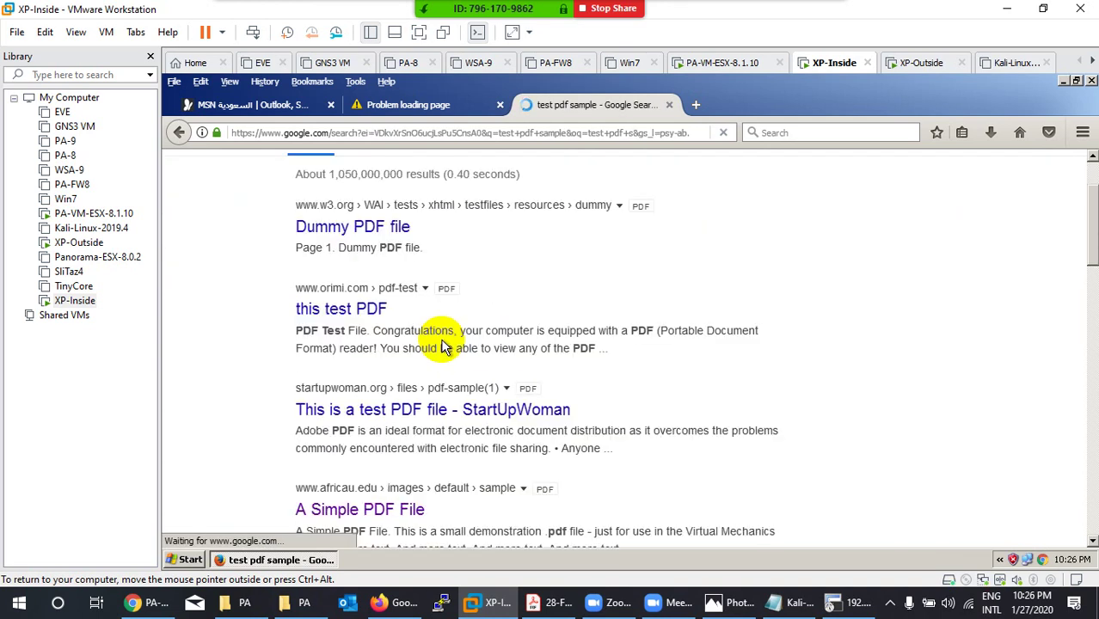
pyautogui.scroll(-2, 445, 347)
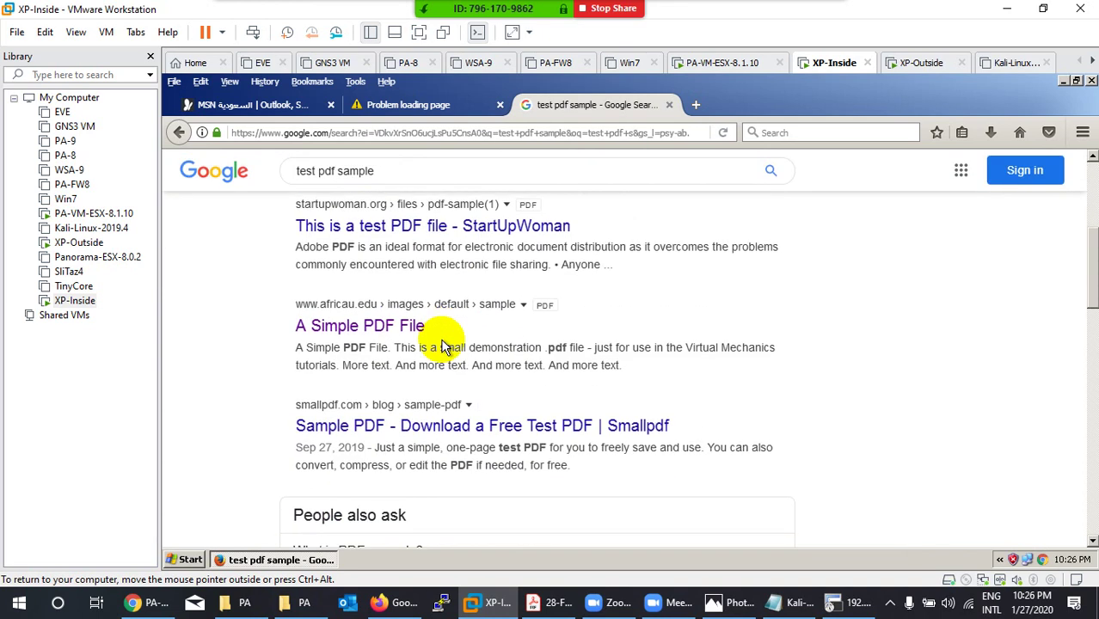
pyautogui.click(372, 330)
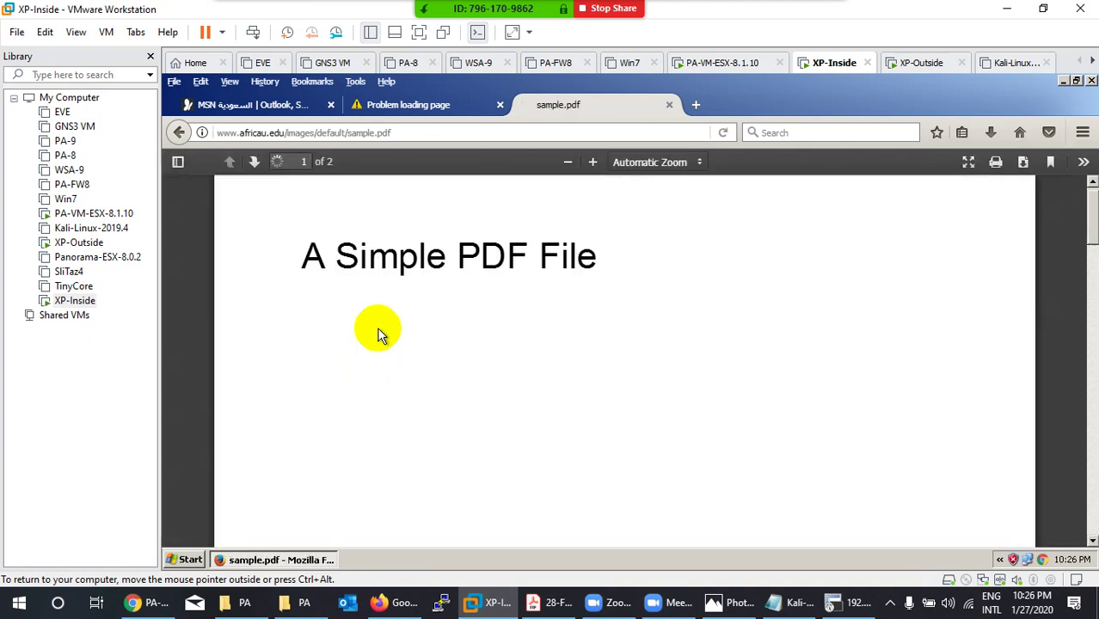
pyautogui.click(179, 133)
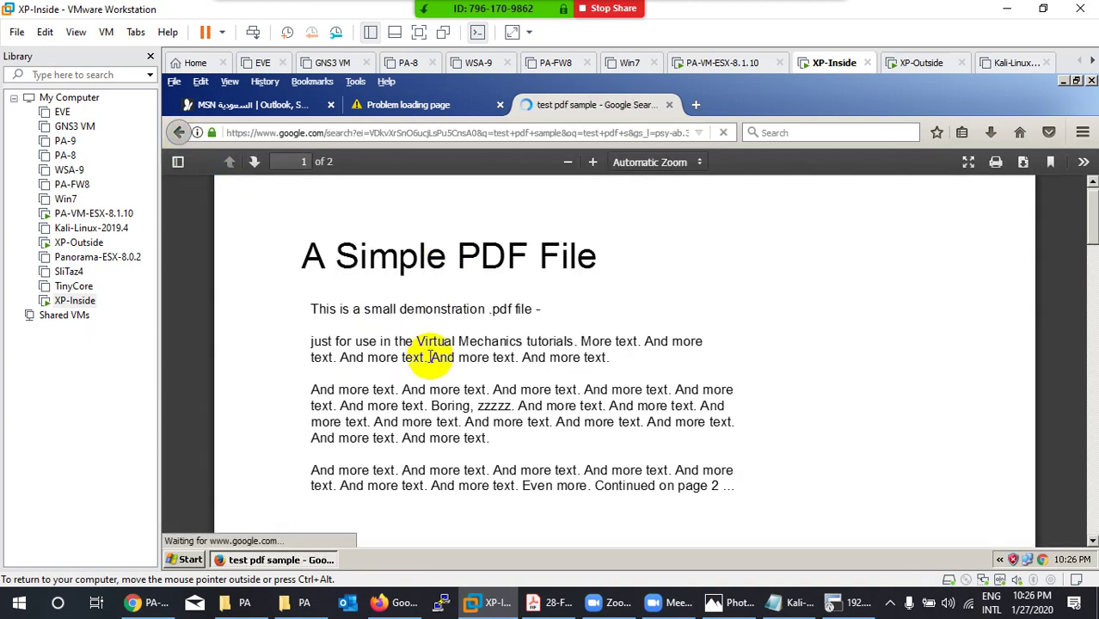
# Check the latest commit's status in the Palo Alto firewall's Task Manager, and return to XP-Inside in VMware Workstation
pyautogui.click(146, 603)
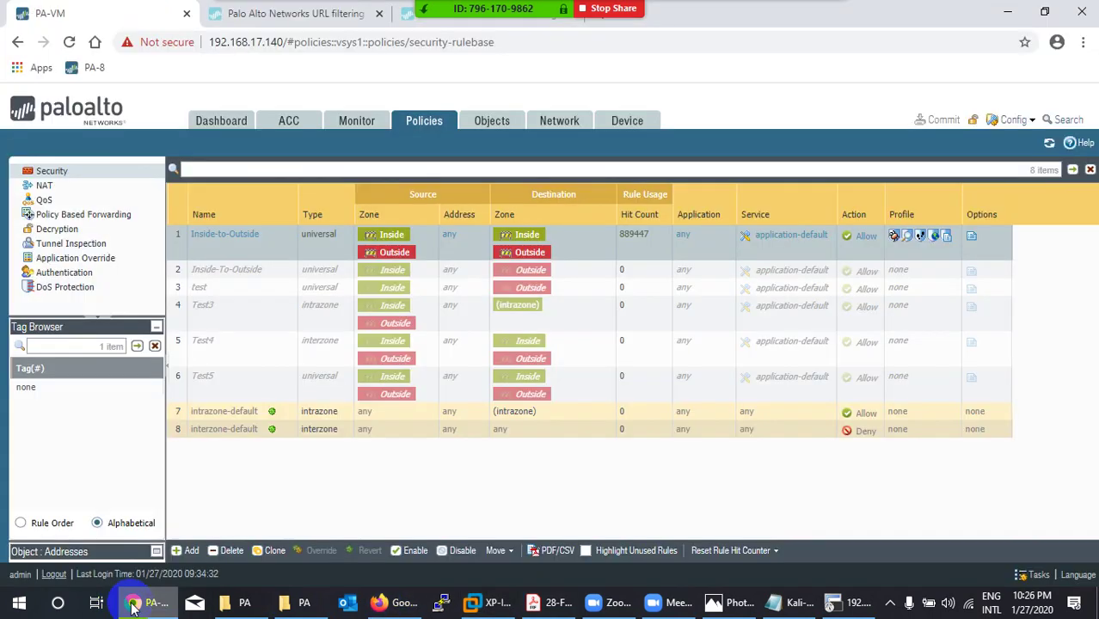
pyautogui.click(1036, 574)
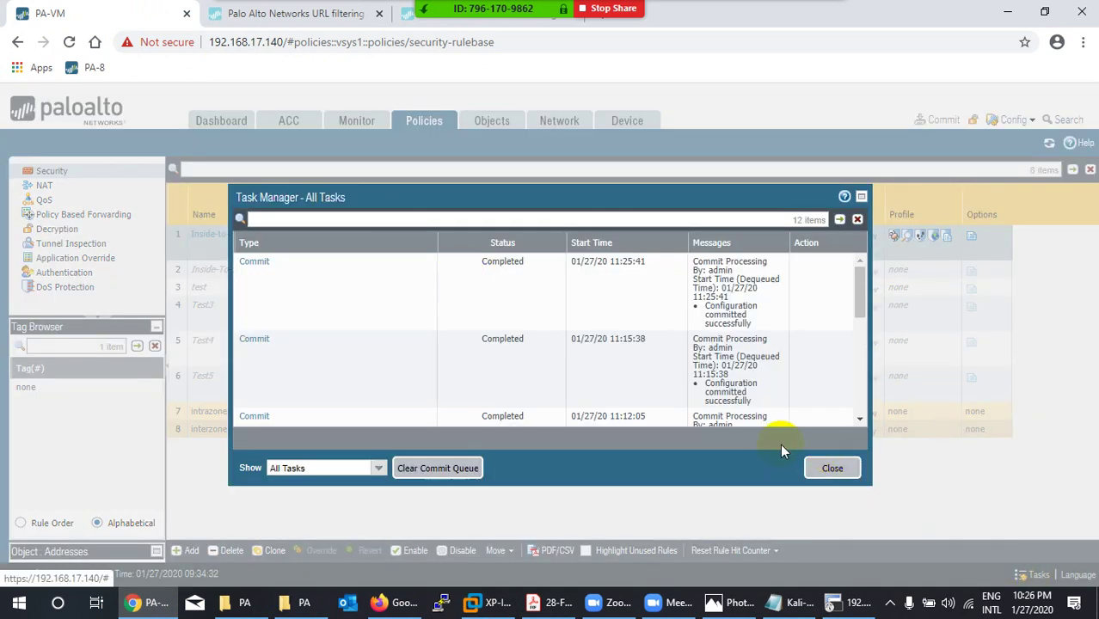
pyautogui.click(825, 467)
pyautogui.click(471, 603)
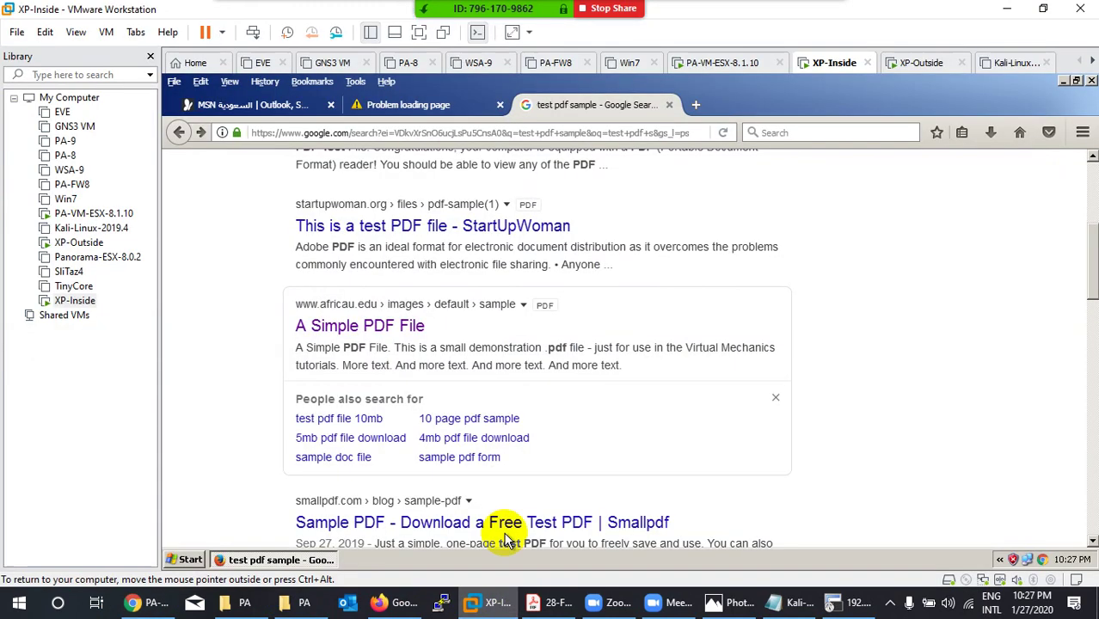
# Retest file blocking in Firefox by repeatedly reopening "A Simple PDF File" from the search results
pyautogui.click(381, 328)
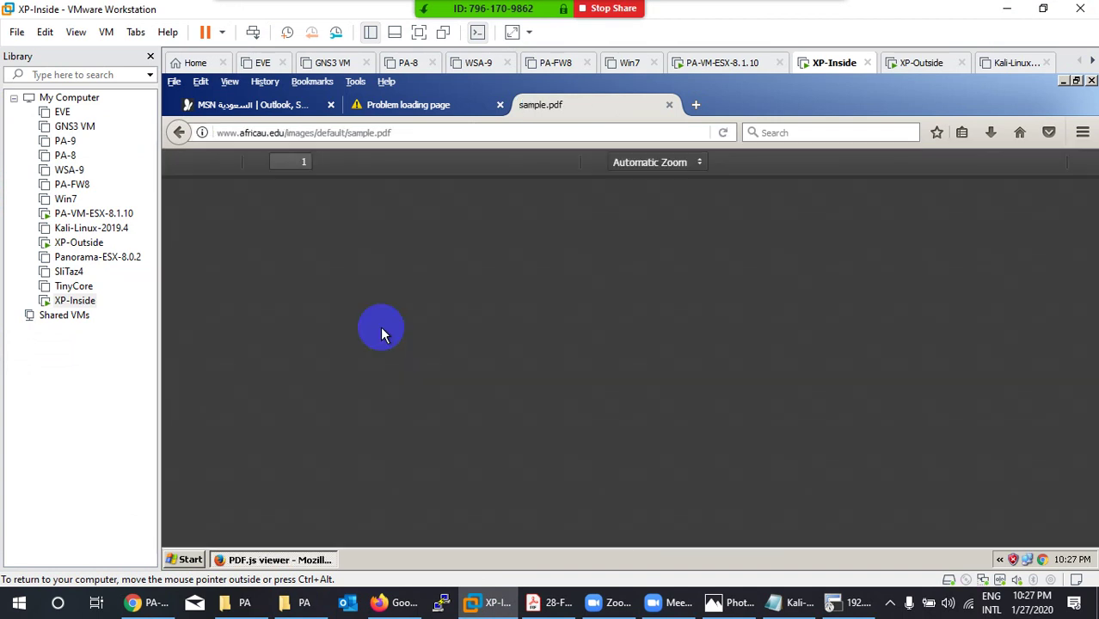
pyautogui.click(178, 132)
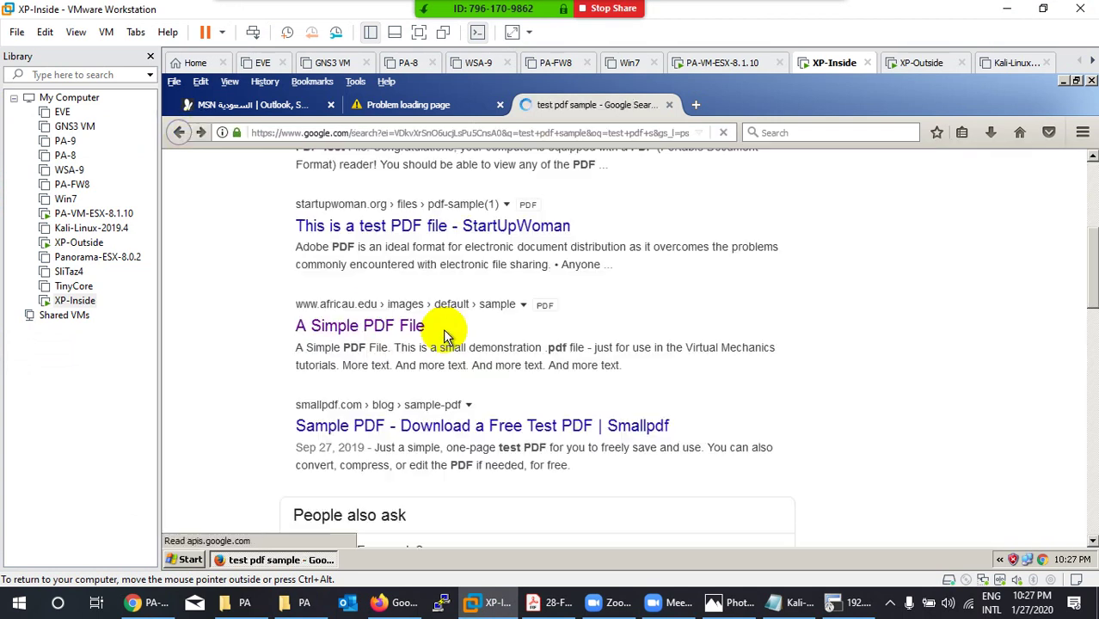
pyautogui.click(381, 329)
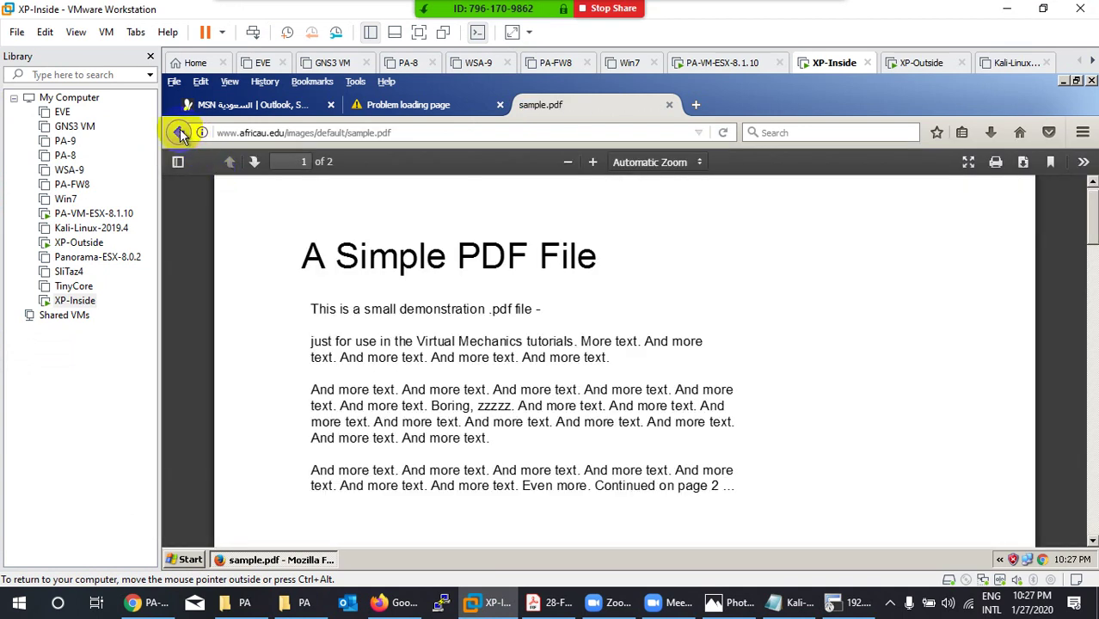
pyautogui.click(179, 133)
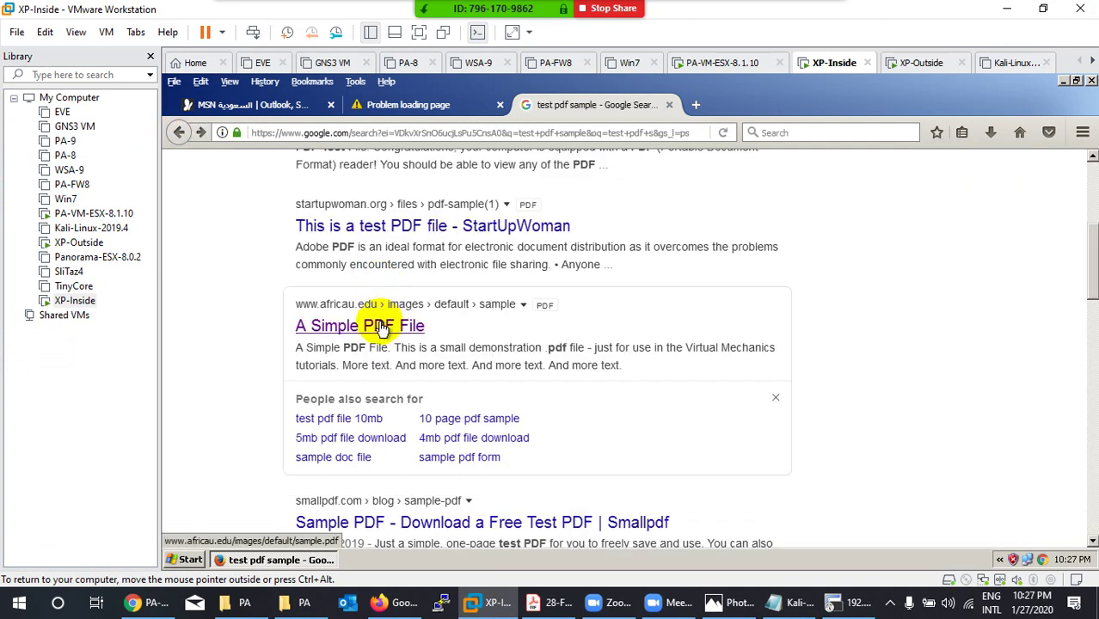
pyautogui.click(381, 327)
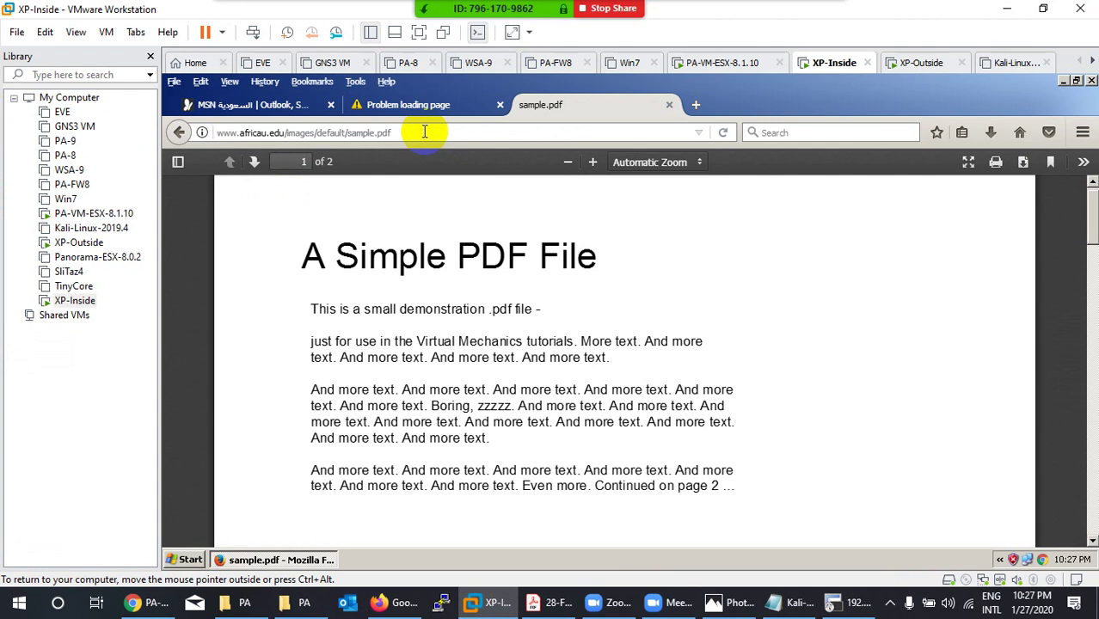
pyautogui.click(424, 131)
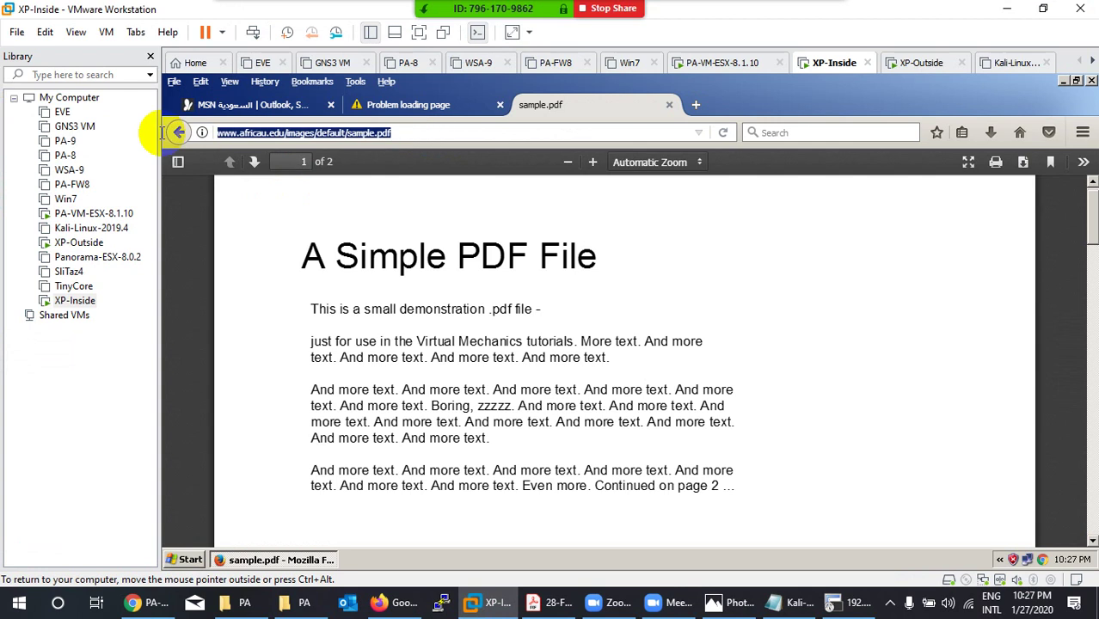
pyautogui.click(1090, 81)
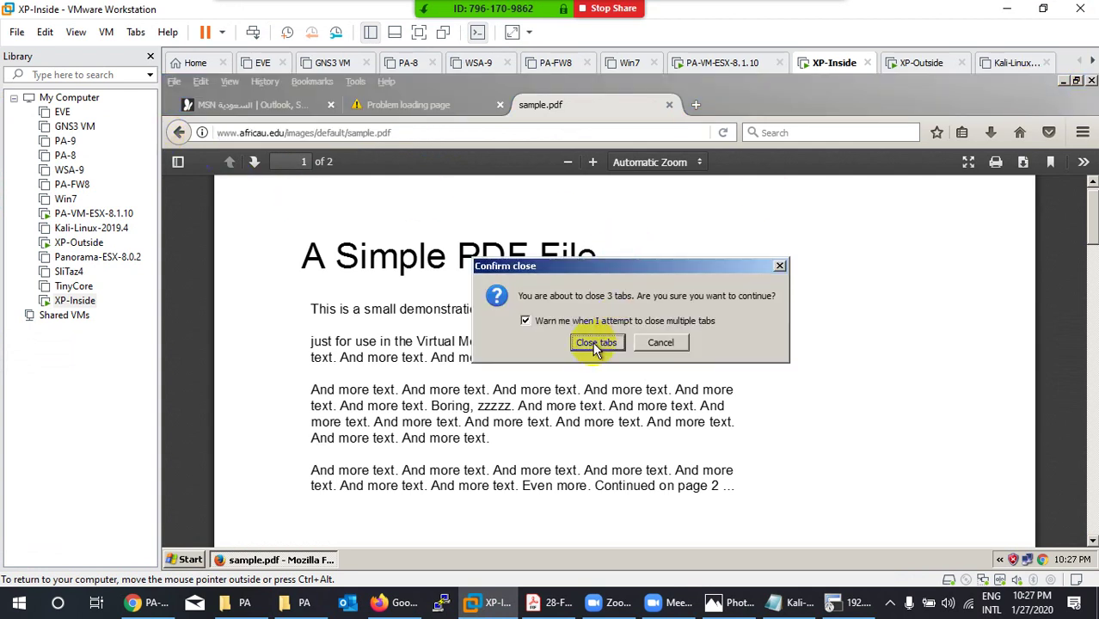
pyautogui.click(595, 342)
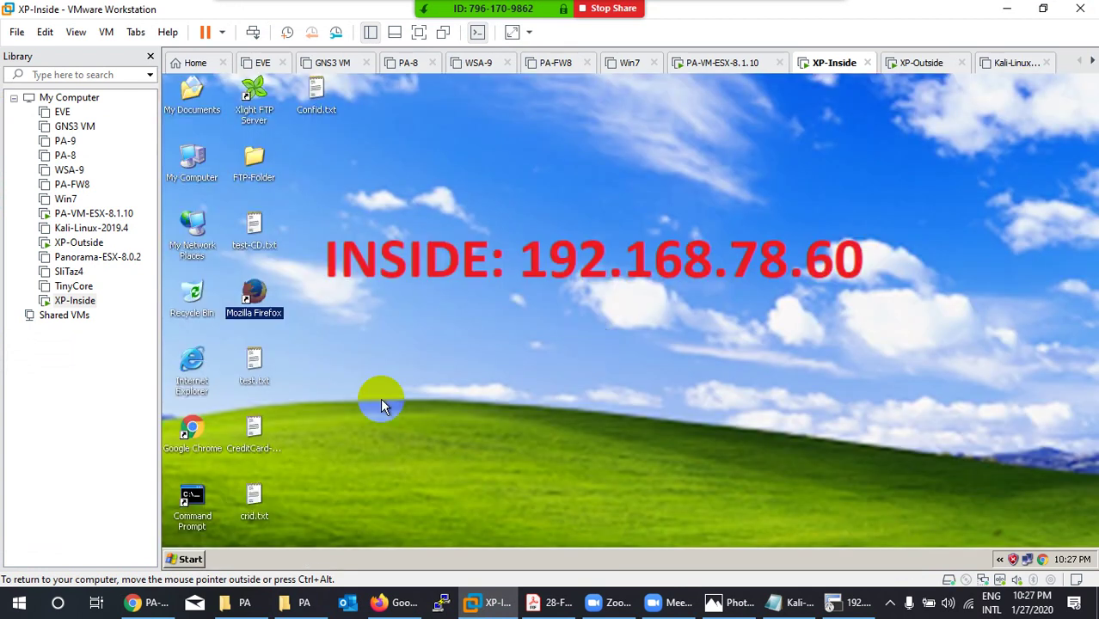
pyautogui.doubleClick(192, 434)
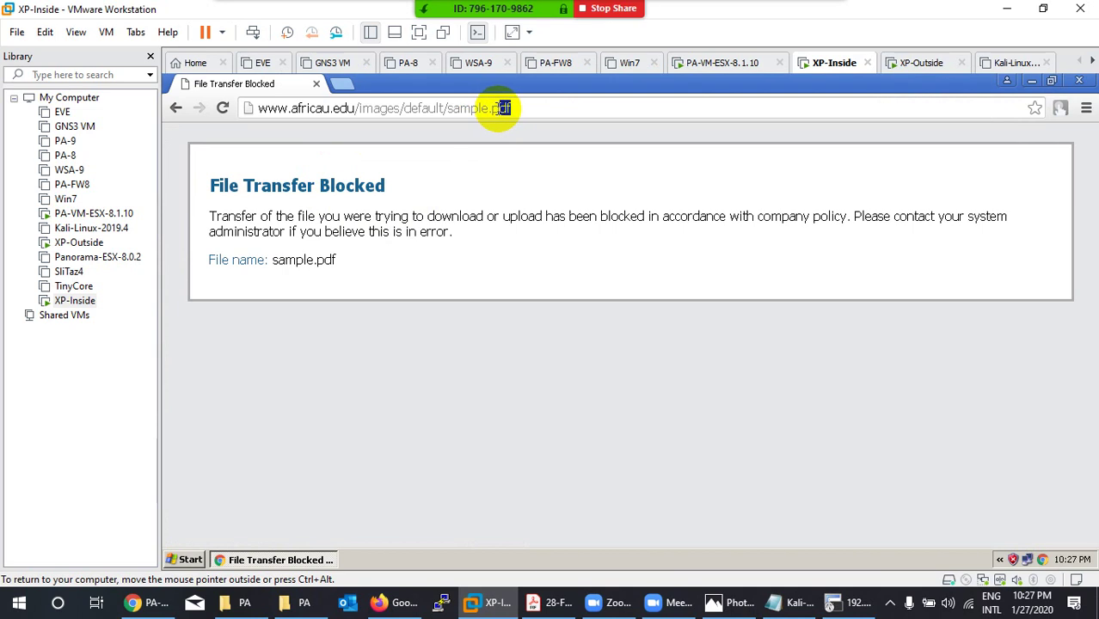
# Check the pdf extension in the address and the sample.pdf file name on the File Transfer Blocked page
pyautogui.moveTo(503, 107); pyautogui.dragTo(492, 108)
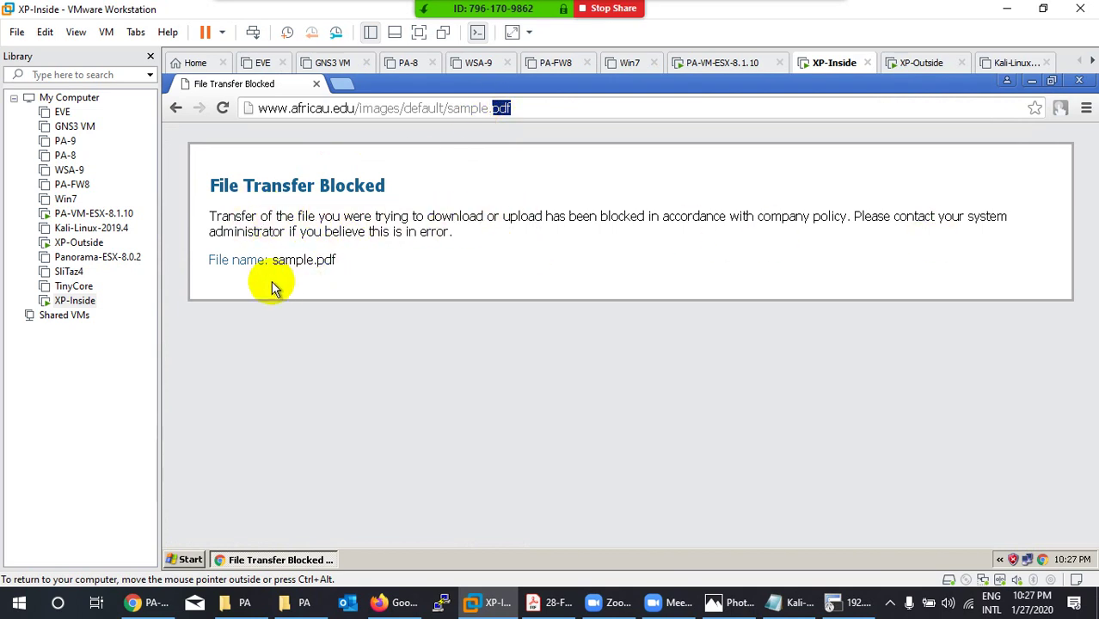
pyautogui.moveTo(340, 260); pyautogui.dragTo(294, 259)
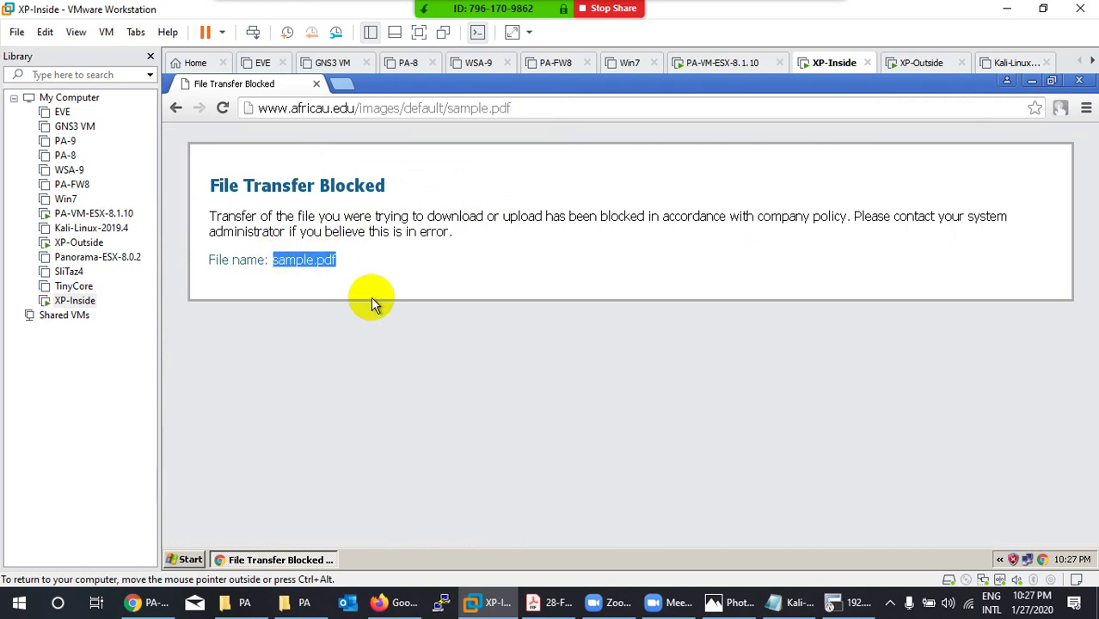
# Test access to facebook.com and the bookmarked Twitter site in new browser tabs, and return to the File Transfer Blocked page
pyautogui.click(341, 83)
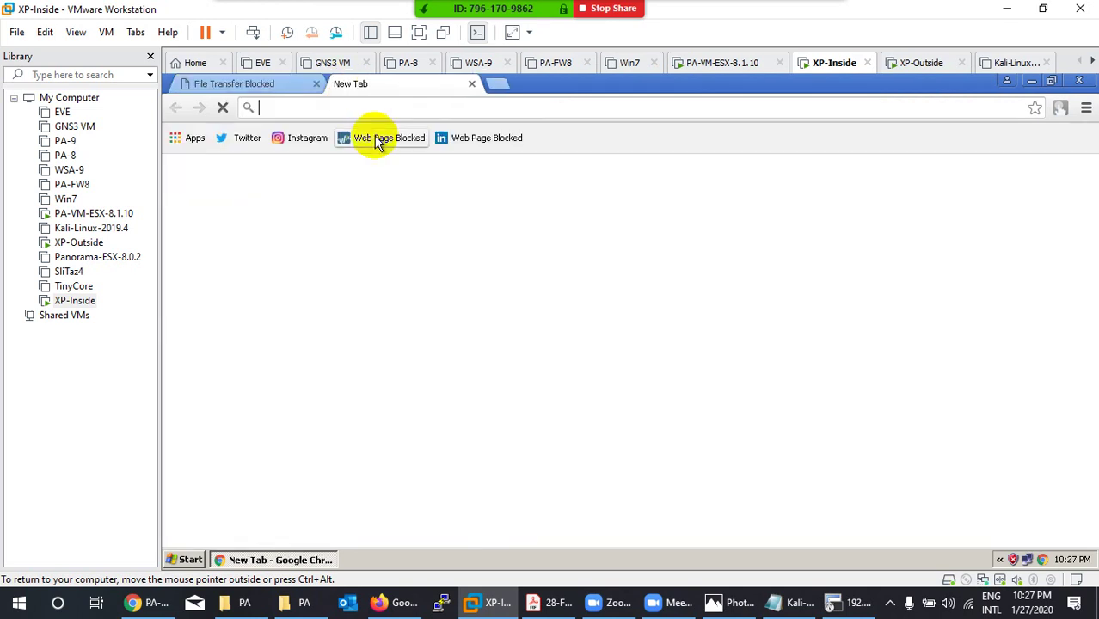
pyautogui.write('fa')
pyautogui.press('Return')
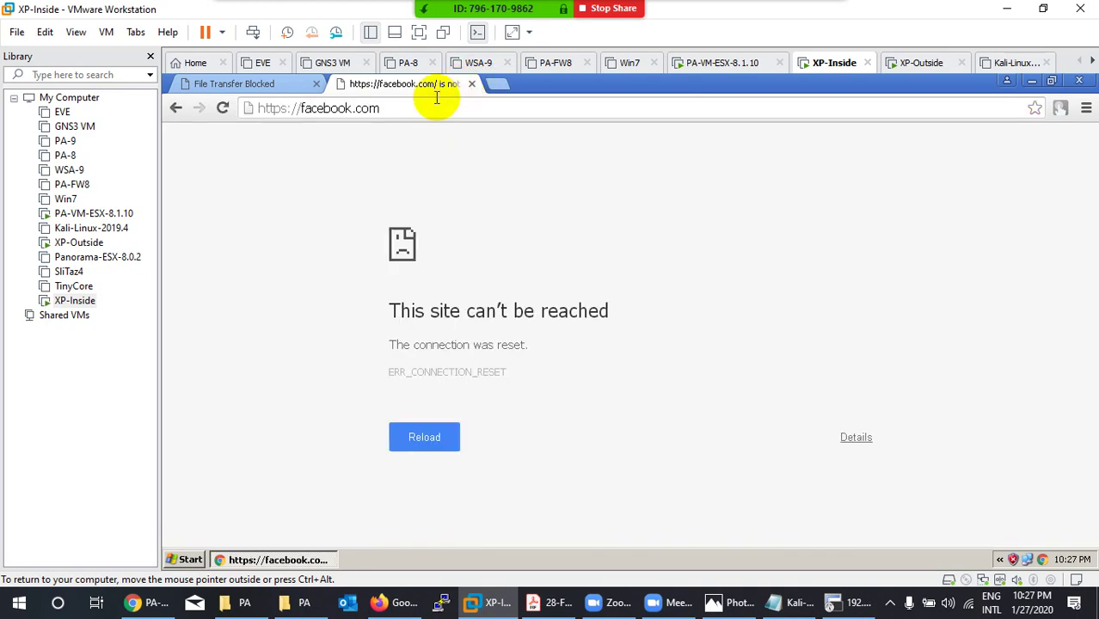
pyautogui.click(470, 84)
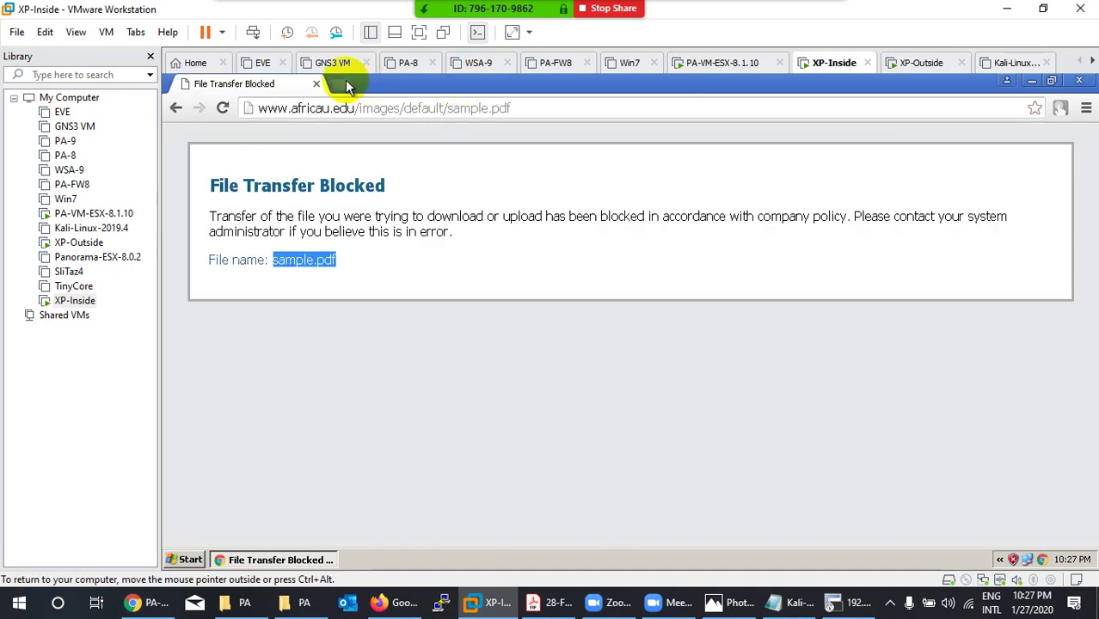
pyautogui.click(345, 84)
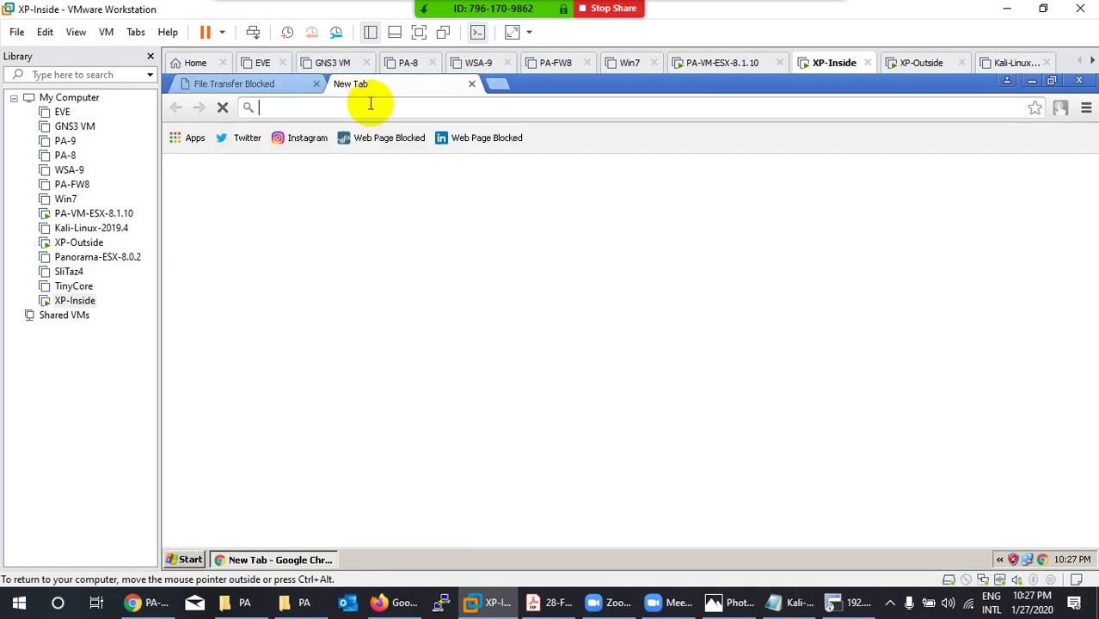
pyautogui.click(249, 141)
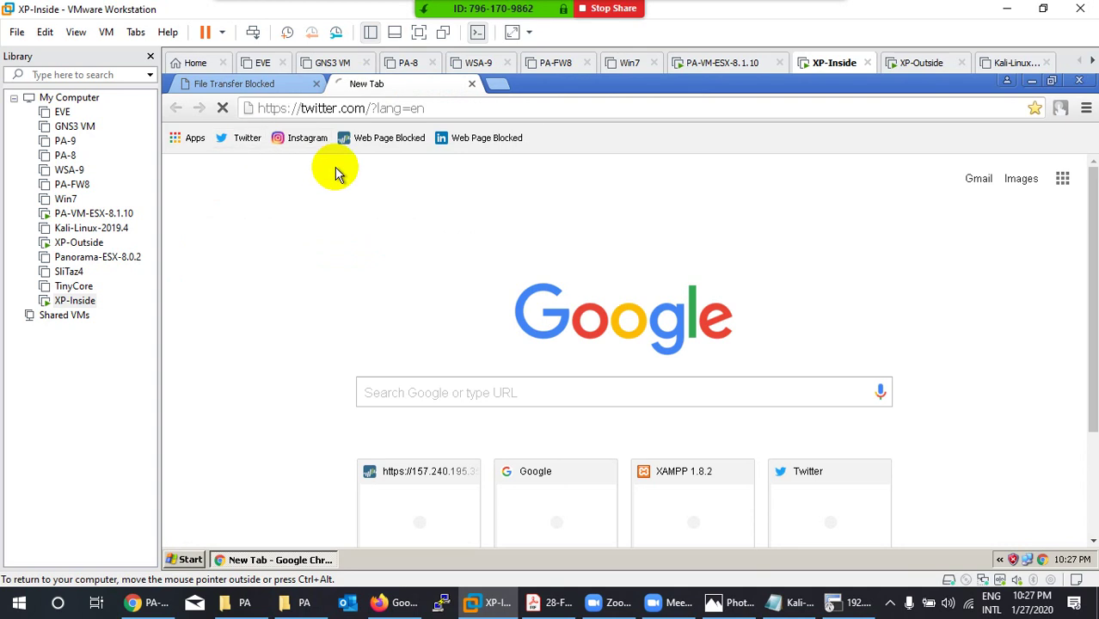
pyautogui.click(265, 89)
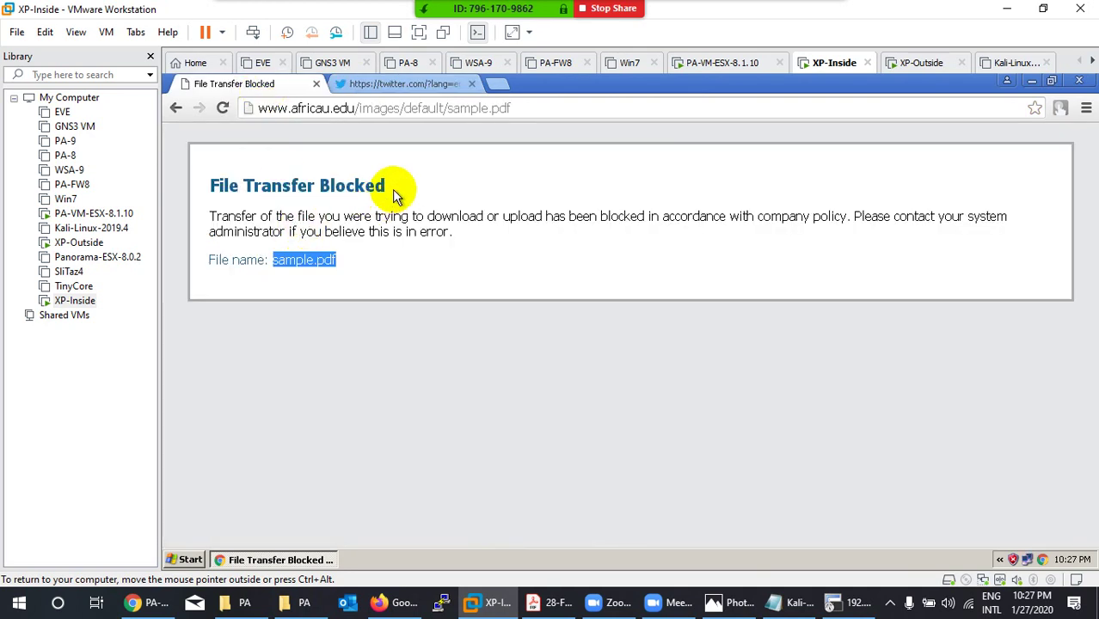
# Switch to the Palo Alto firewall, add a blank rule to the File-Profile file blocking profile, and browse its available file types
pyautogui.click(150, 606)
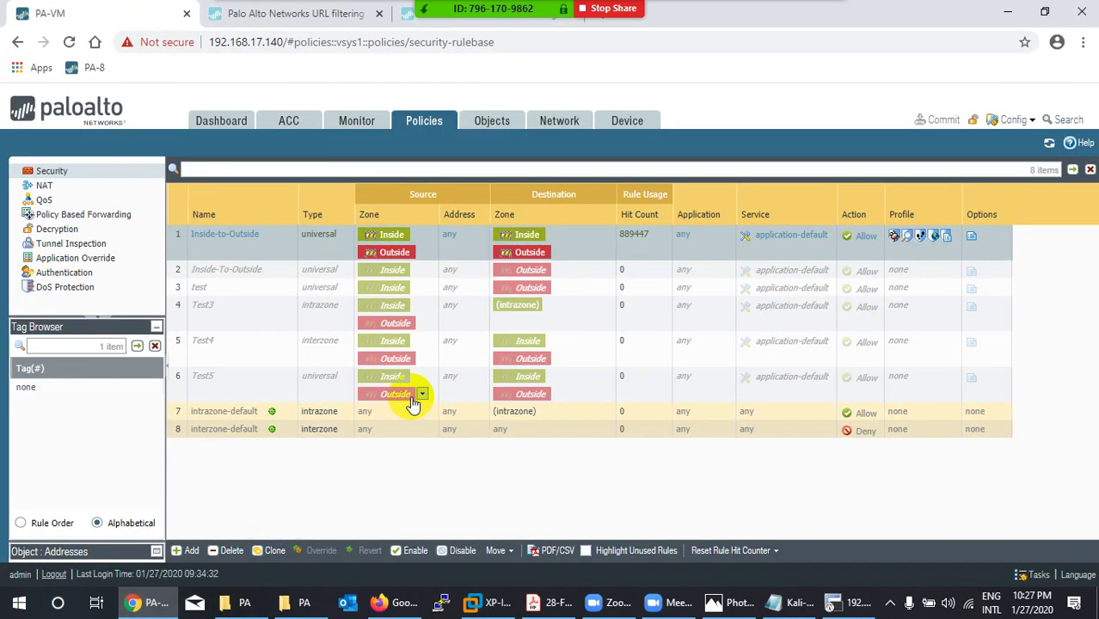
pyautogui.click(496, 123)
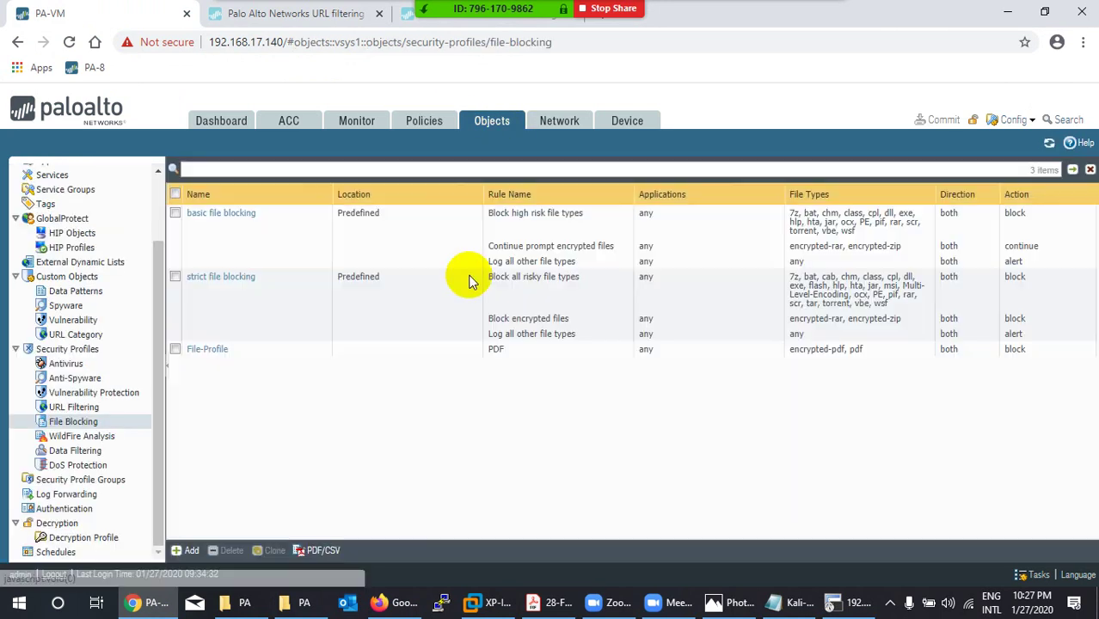
pyautogui.click(206, 349)
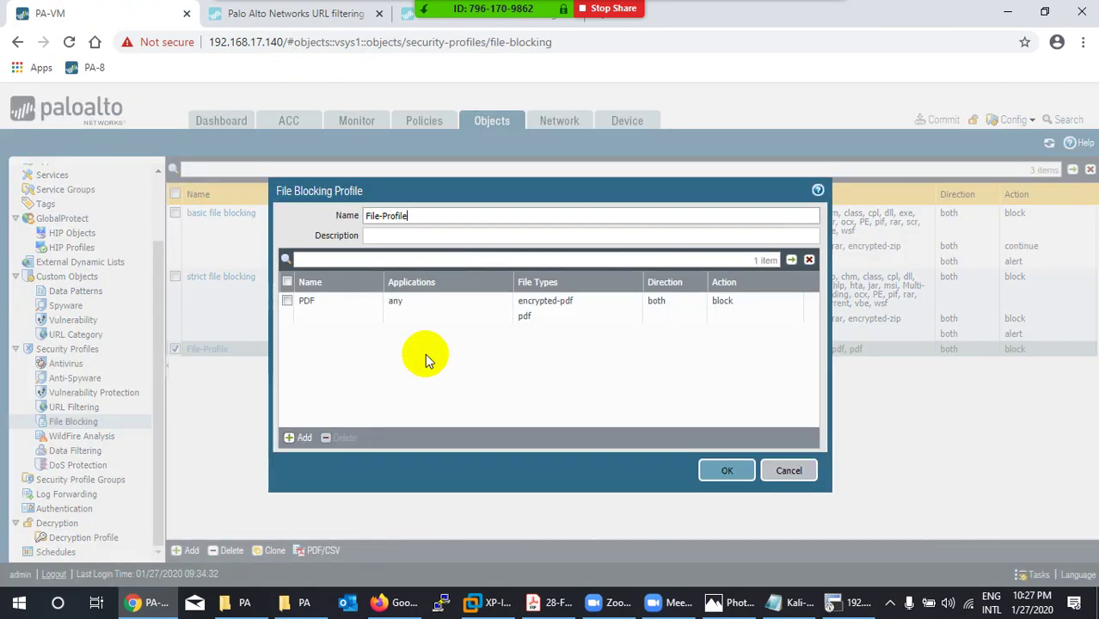
pyautogui.click(301, 438)
pyautogui.click(405, 338)
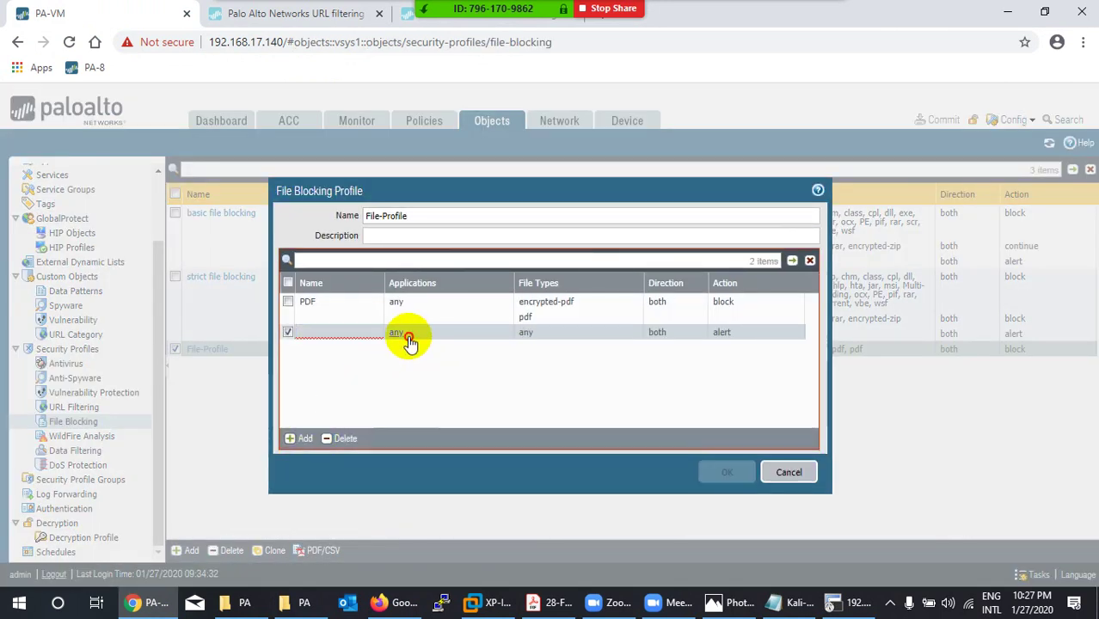
pyautogui.click(526, 336)
pyautogui.click(540, 447)
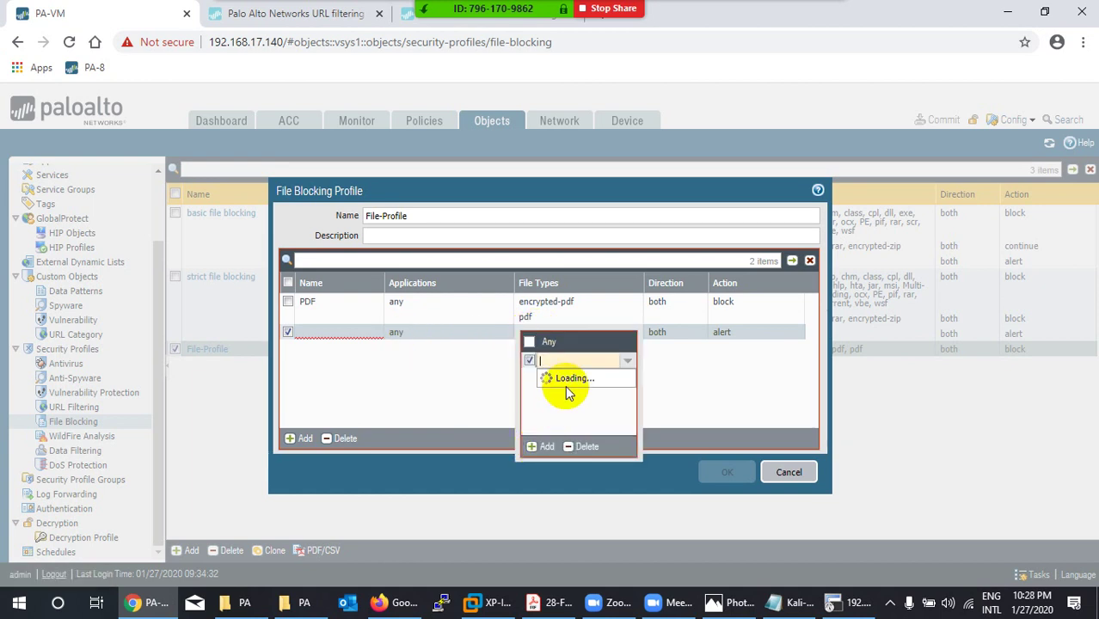
pyautogui.scroll(-10, 584, 311)
pyautogui.scroll(-10, 588, 245)
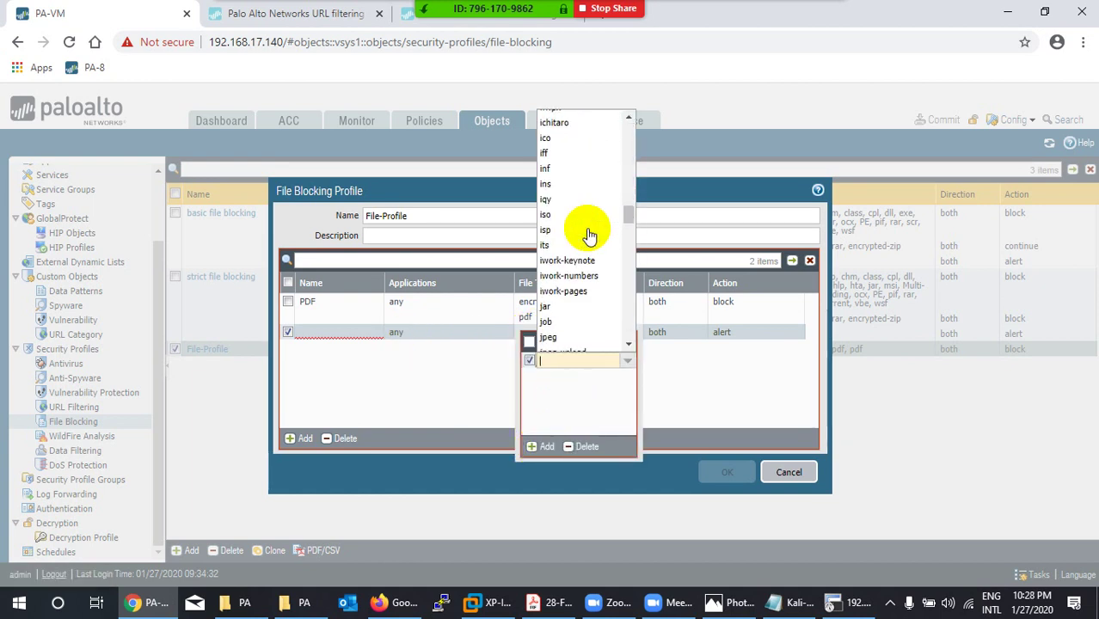
pyautogui.scroll(-15, 588, 242)
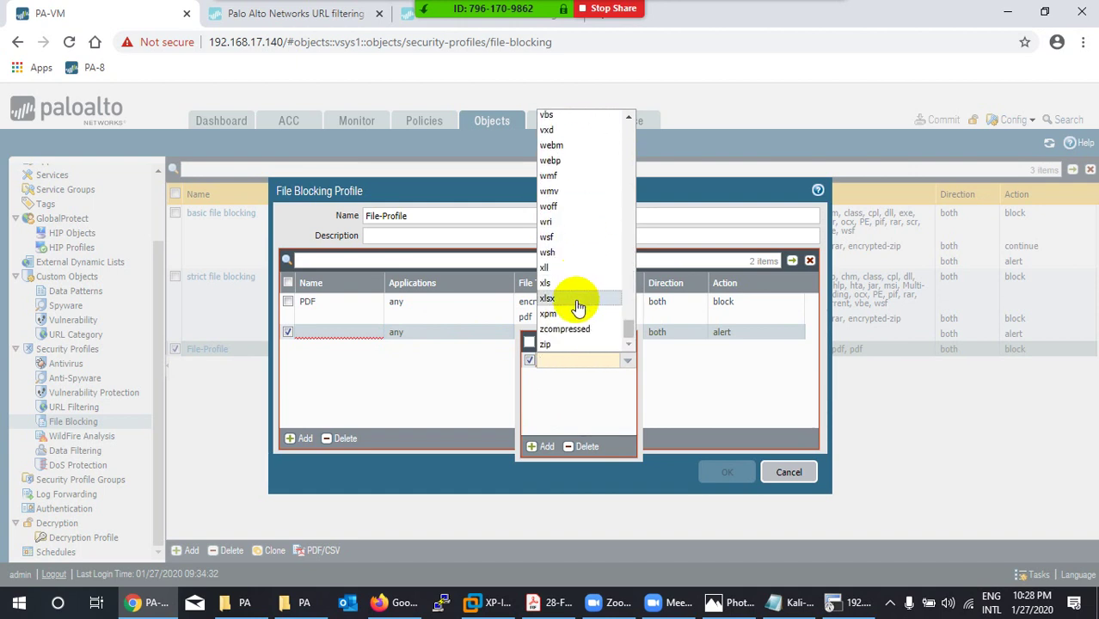
pyautogui.scroll(20, 576, 307)
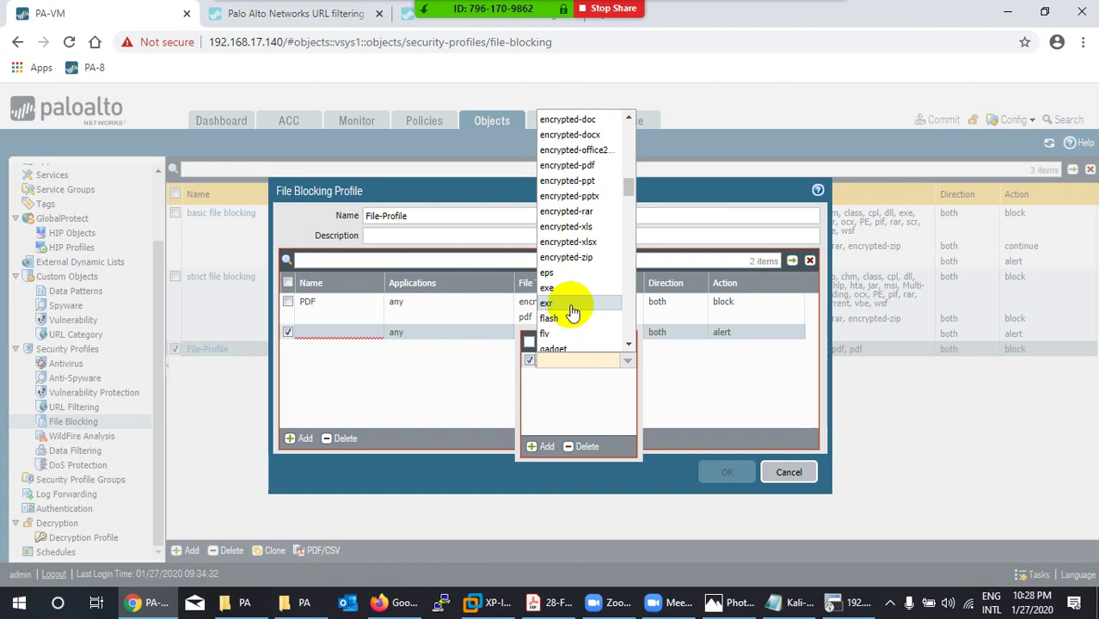
pyautogui.click(422, 380)
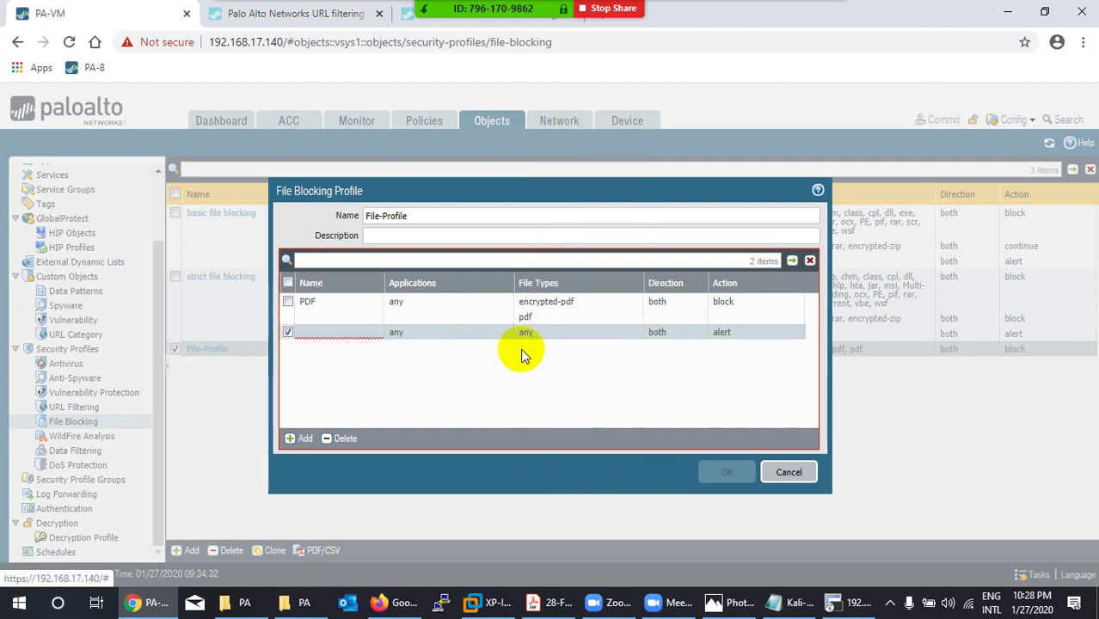
# Review the blank rule's direction options, and discard the rule by deleting it and cancelling the File-Profile edit
pyautogui.click(658, 334)
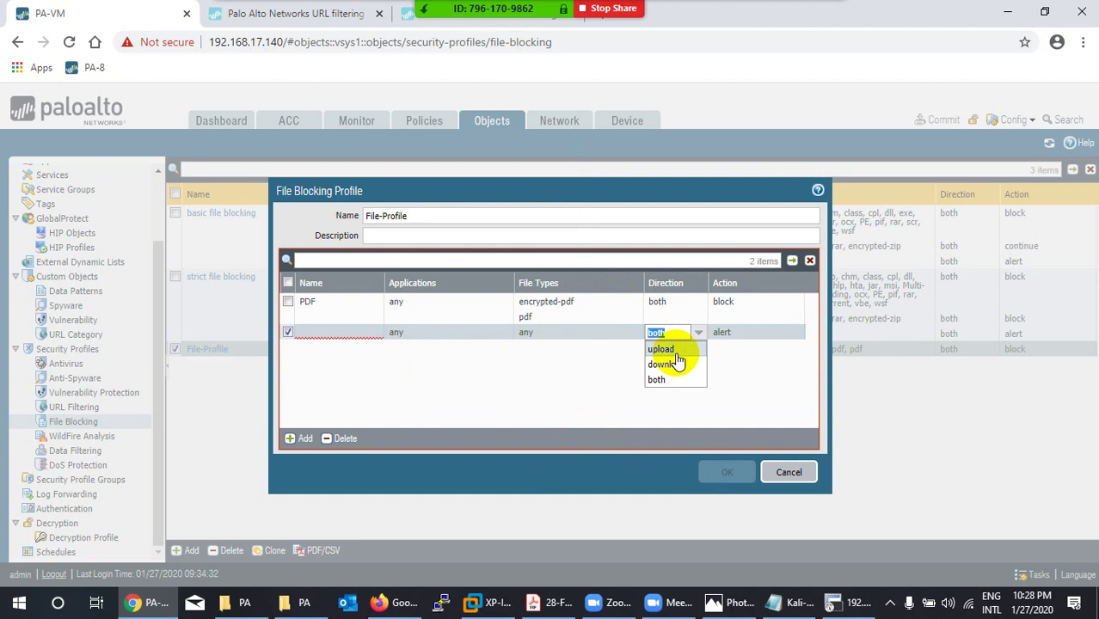
pyautogui.click(485, 380)
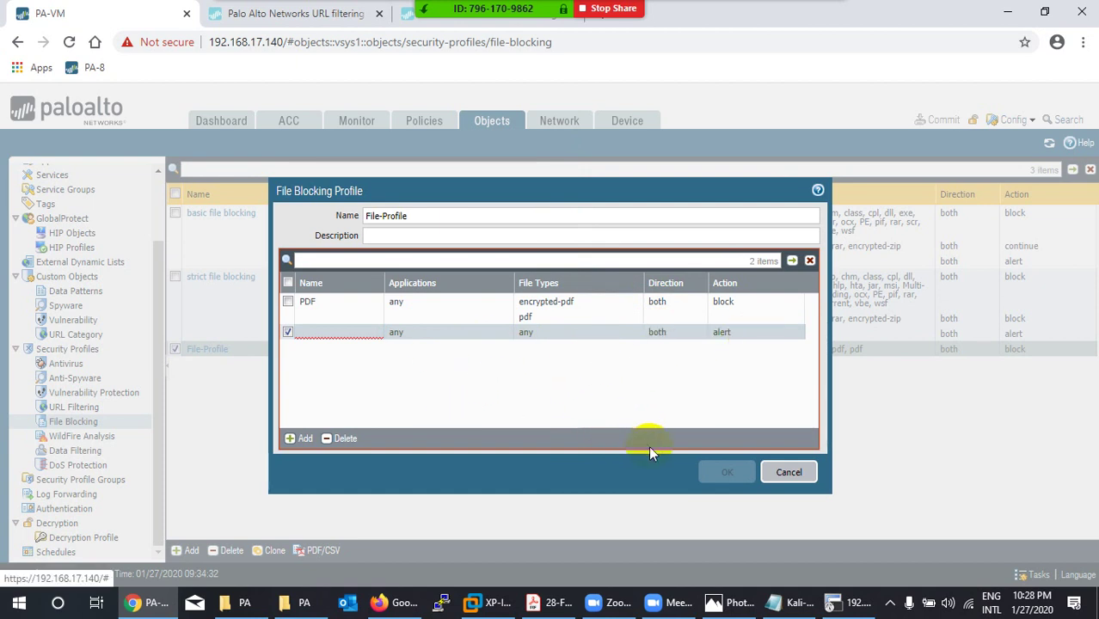
pyautogui.click(337, 438)
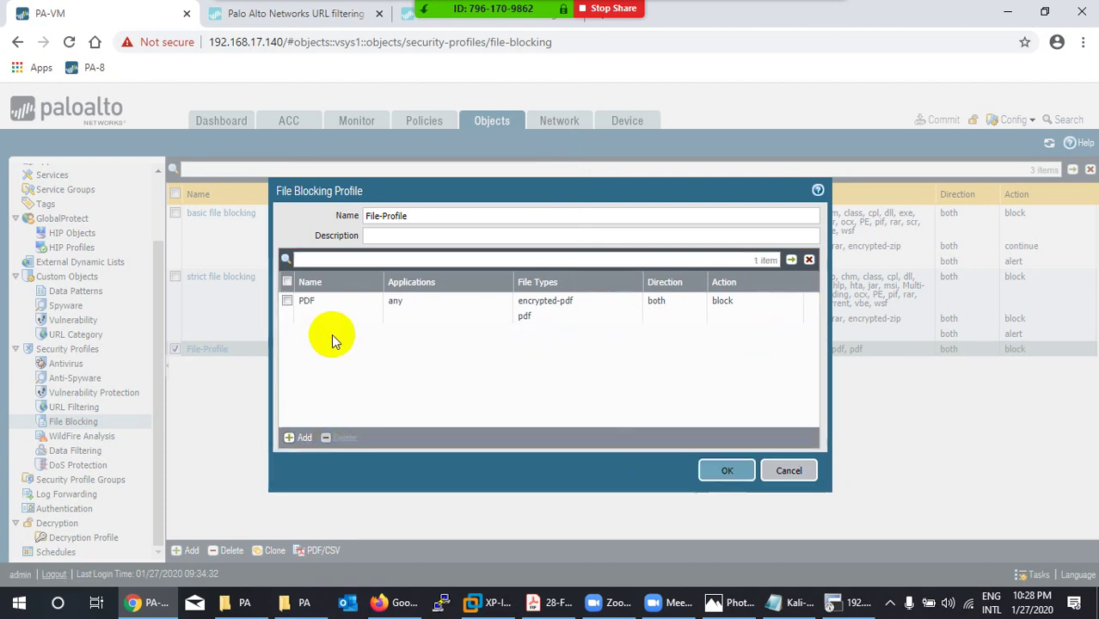
pyautogui.click(807, 476)
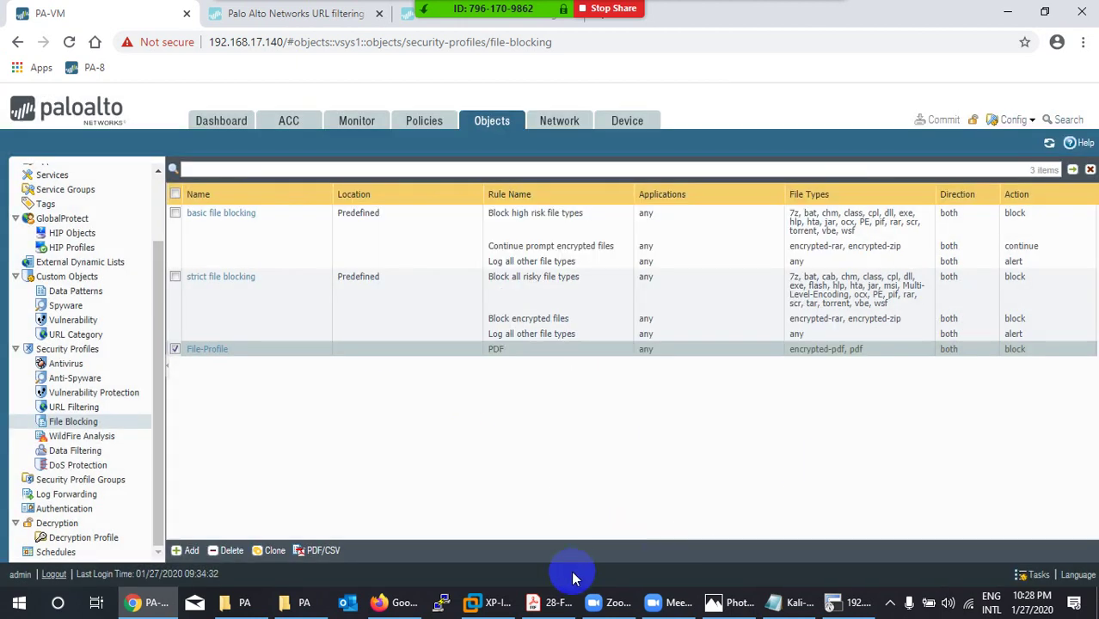
# Switch to Acrobat Reader and read the Continue action and Data Filtering log sections of 28-File Blocking Profiles.pdf
pyautogui.click(555, 601)
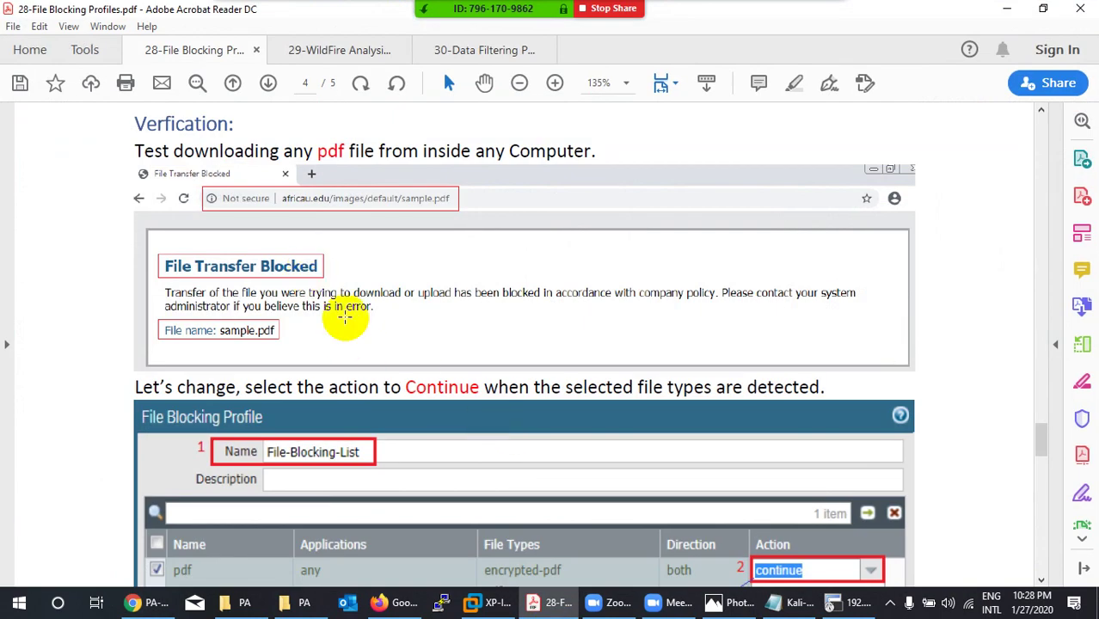
pyautogui.scroll(-10, 347, 336)
pyautogui.scroll(-5, 397, 361)
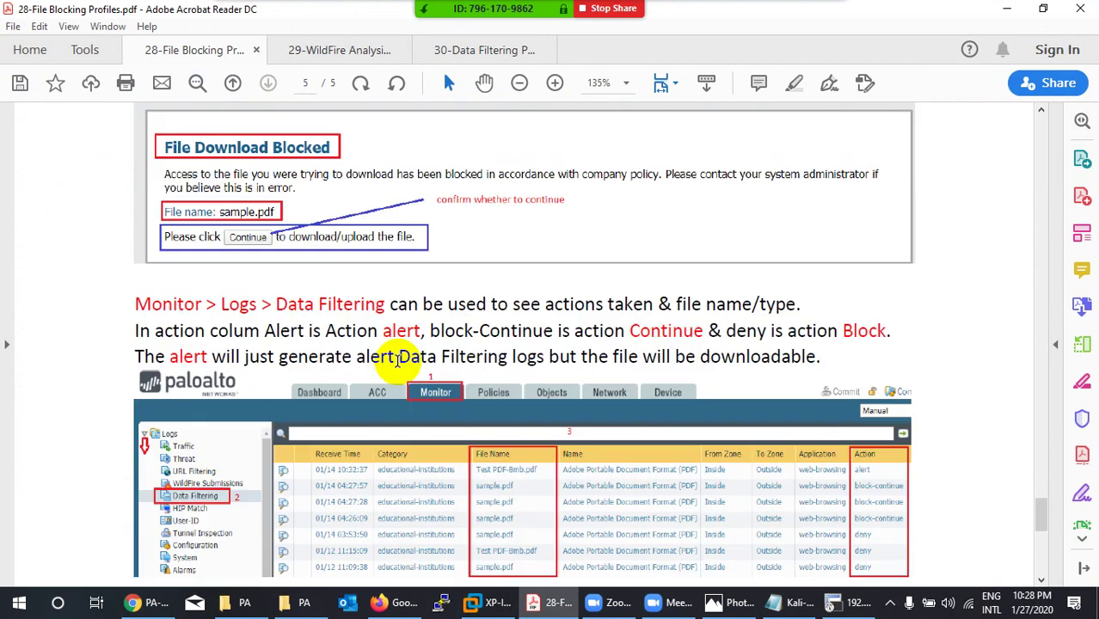
# Return to the Palo Alto firewall in Chrome and display the Data Filtering logs
pyautogui.click(530, 601)
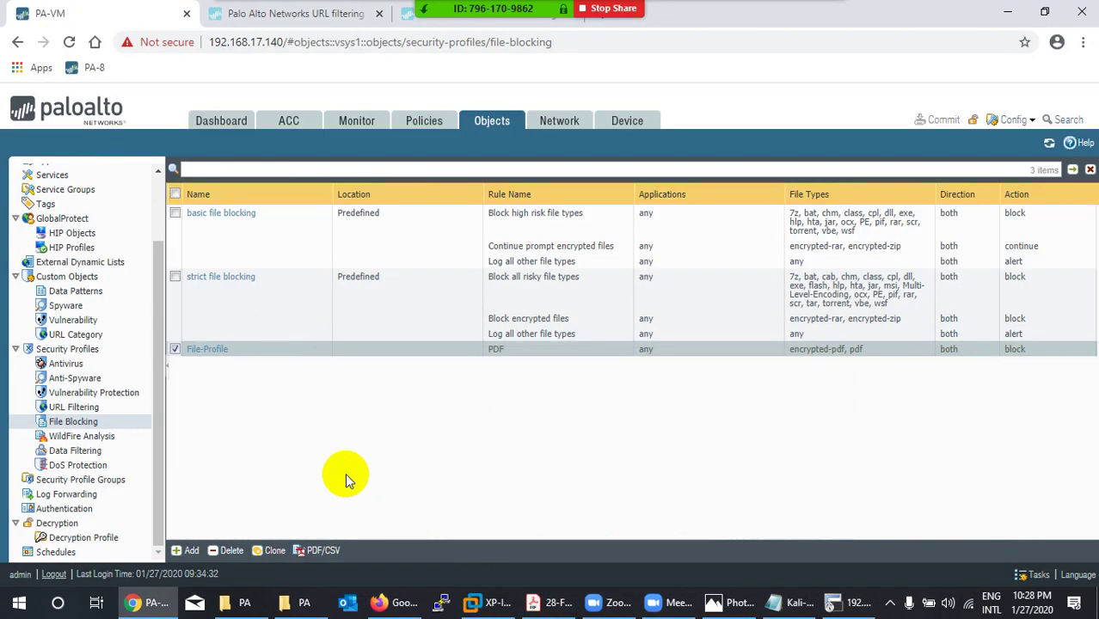
pyautogui.click(353, 124)
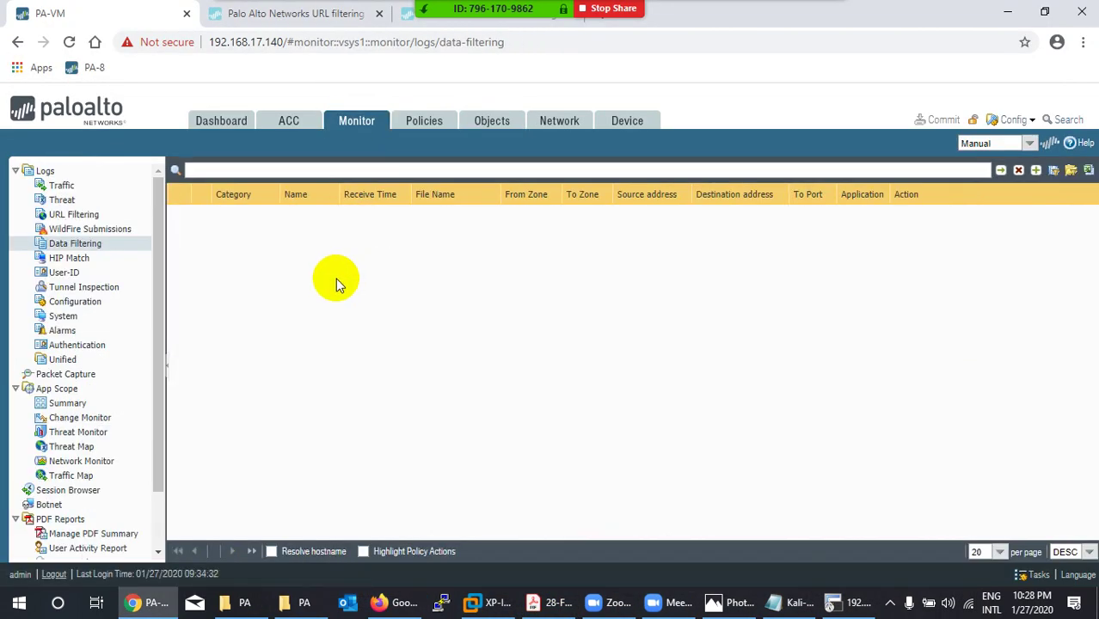
pyautogui.click(59, 245)
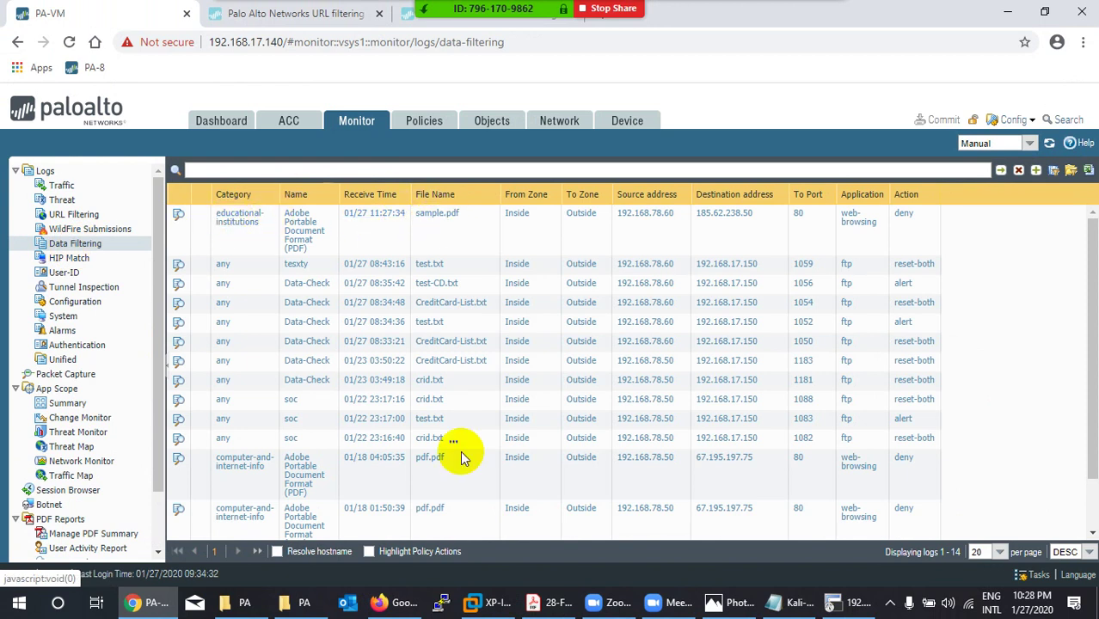
# Compare the sample.pdf log entry with the blocked file's address and the desktop's IP address on XP-Inside in VMware Workstation
pyautogui.click(486, 601)
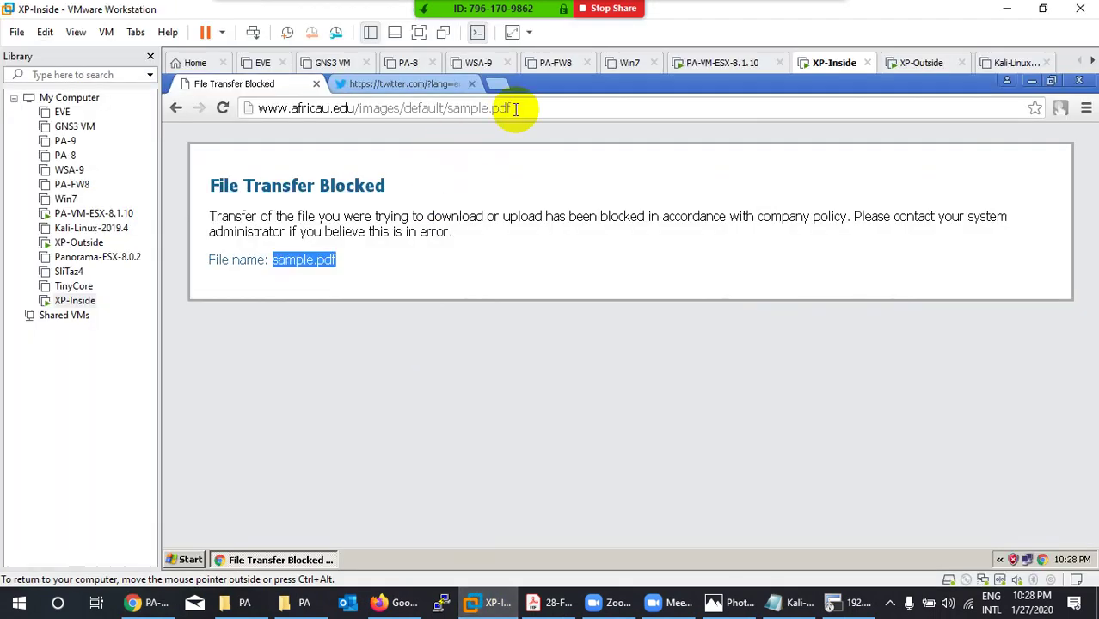
pyautogui.moveTo(513, 108); pyautogui.dragTo(484, 110)
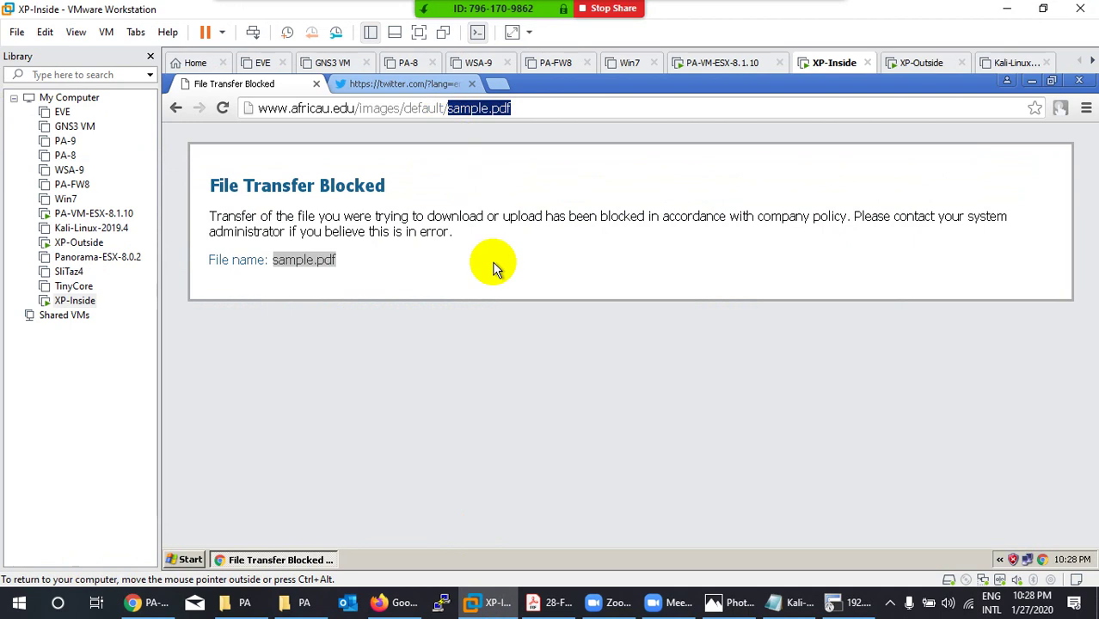
pyautogui.click(484, 601)
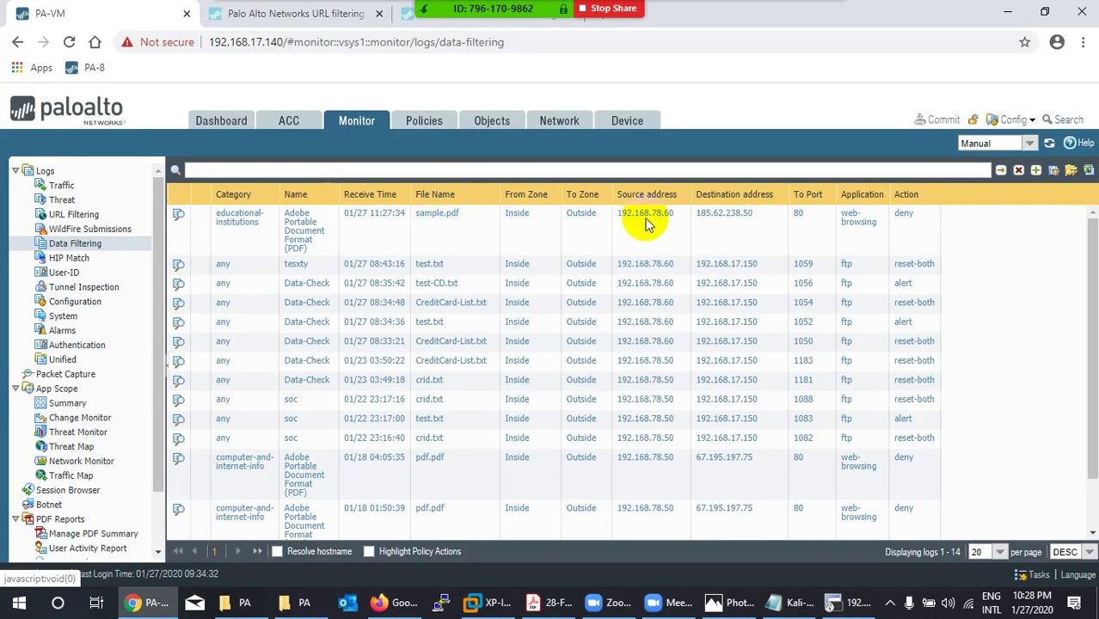
pyautogui.click(486, 602)
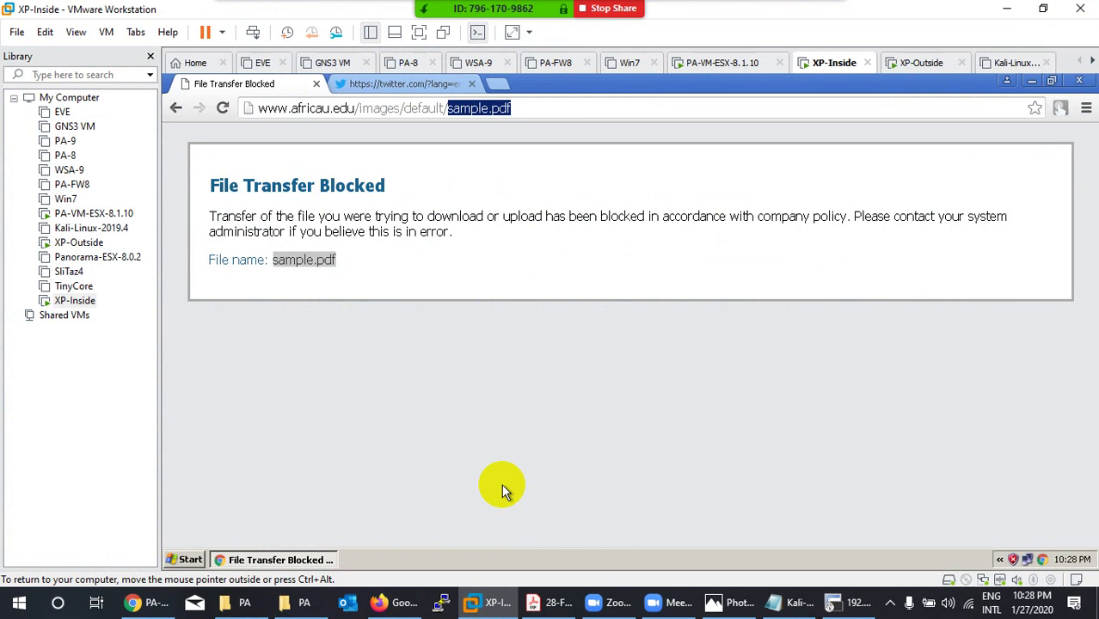
pyautogui.click(282, 559)
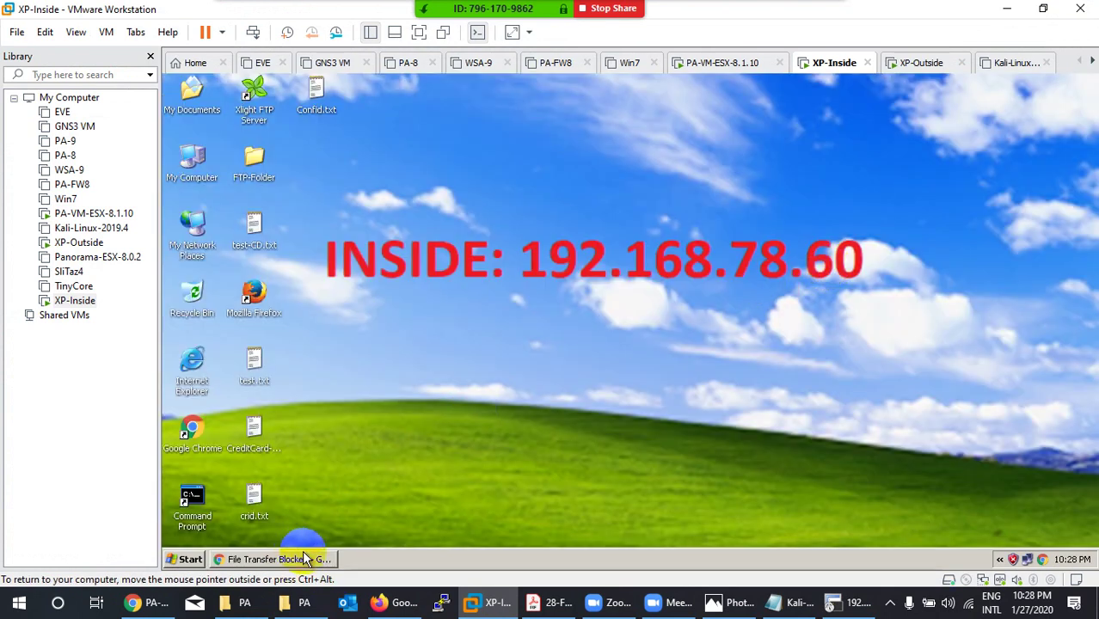
pyautogui.click(482, 602)
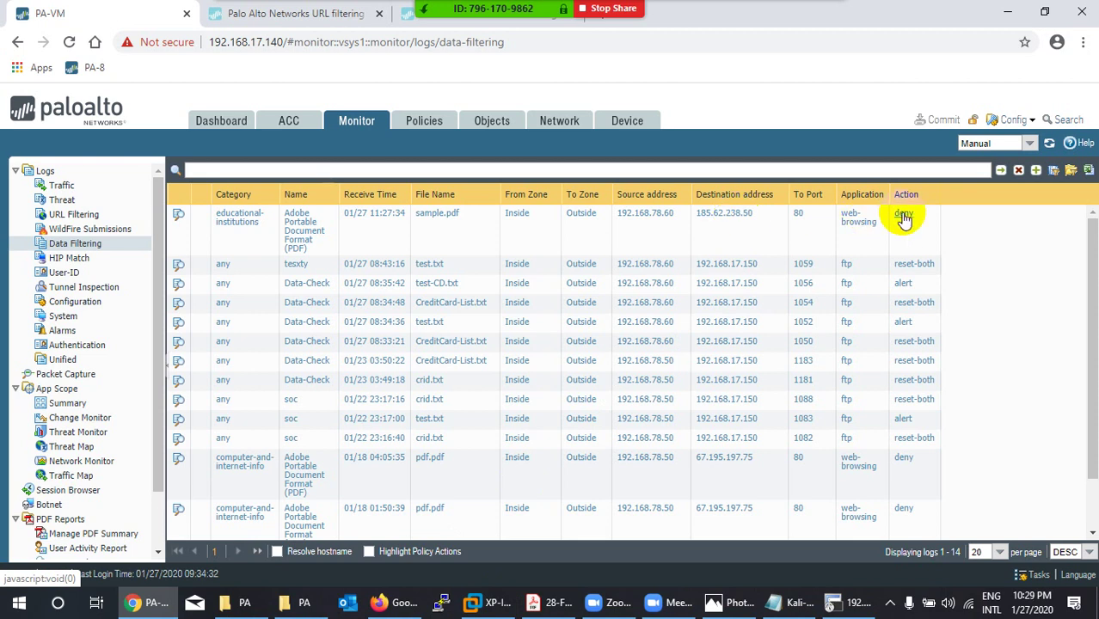
# Set the PDF rule's action to continue in the File-Profile file blocking profile and commit the configuration
pyautogui.click(488, 126)
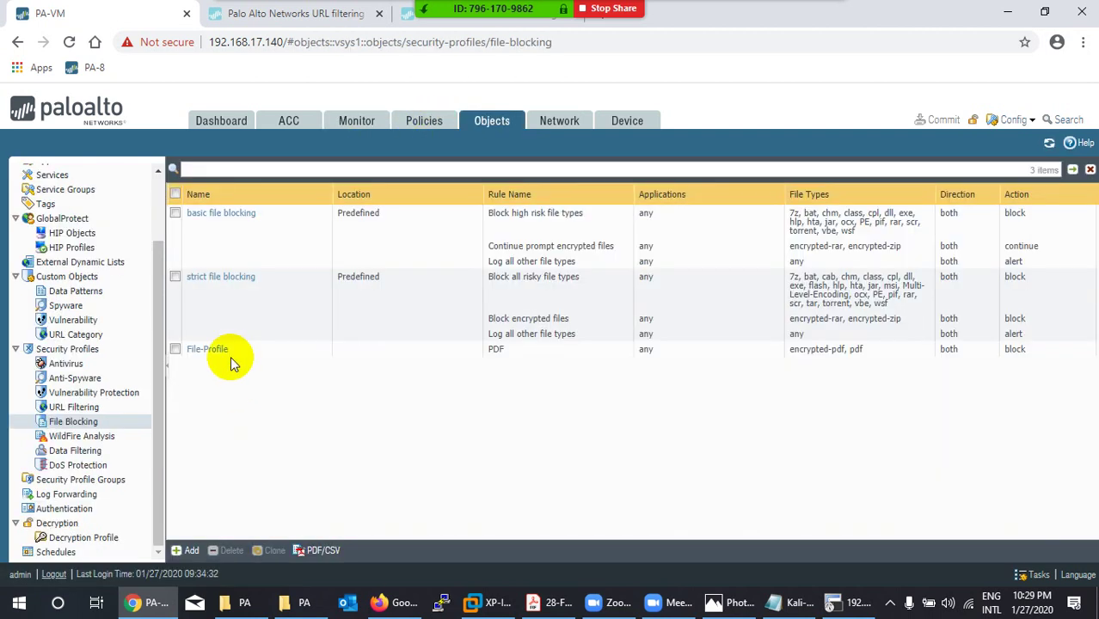
pyautogui.click(208, 349)
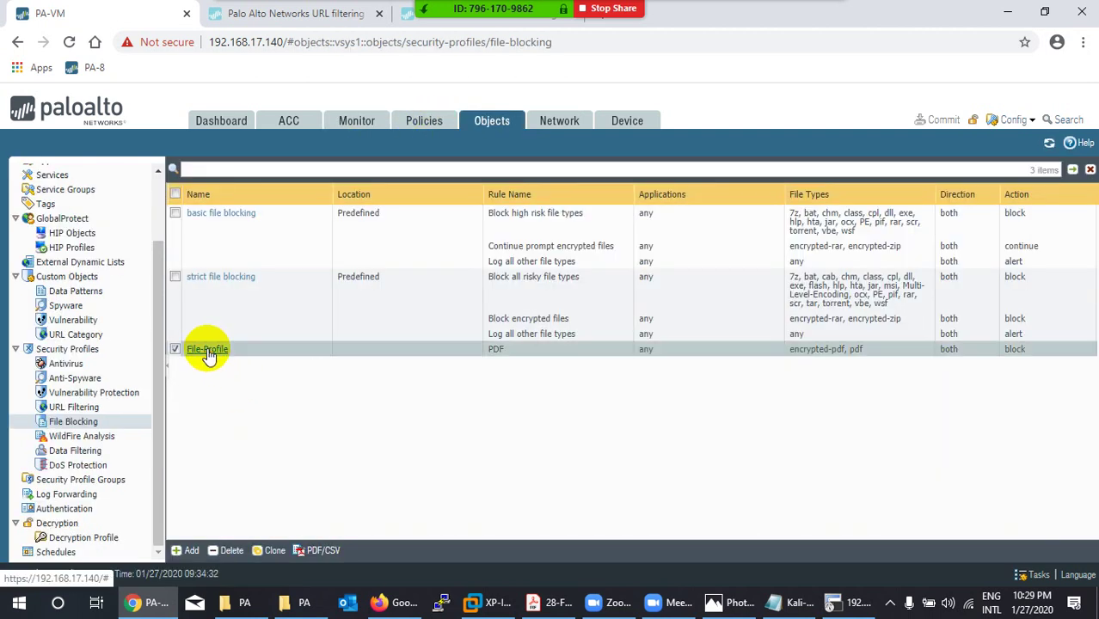
pyautogui.click(723, 301)
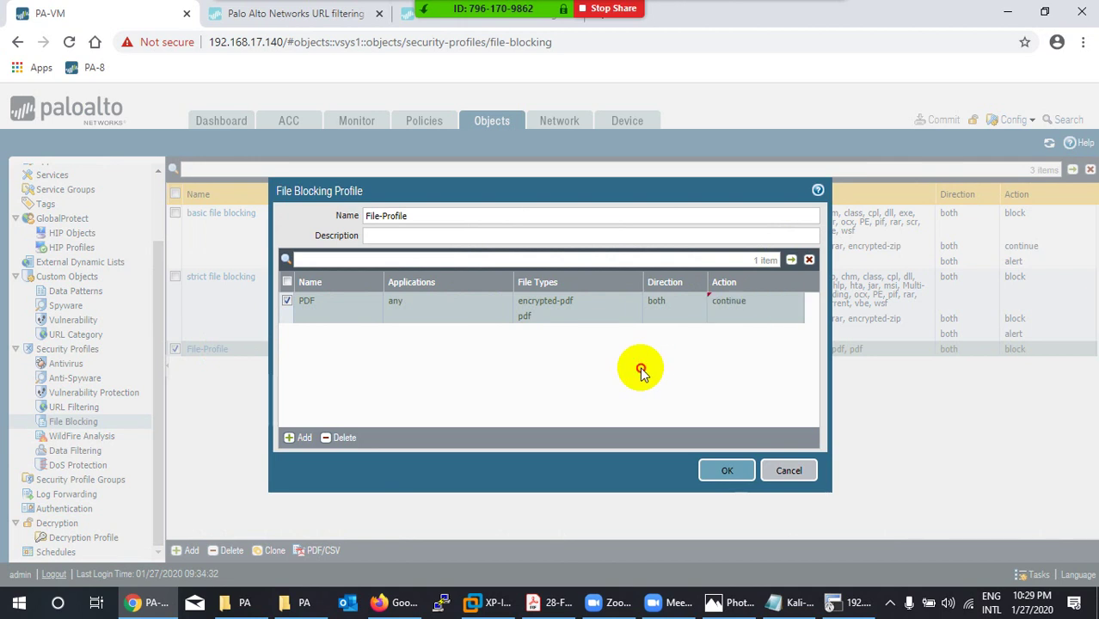
pyautogui.click(711, 466)
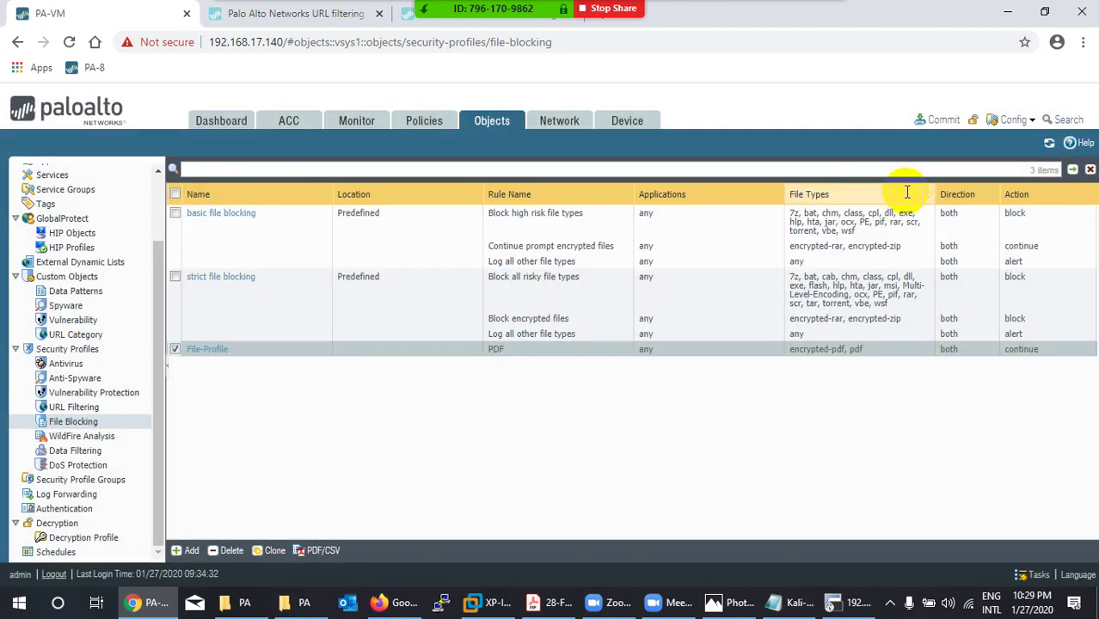
pyautogui.click(942, 119)
pyautogui.click(689, 521)
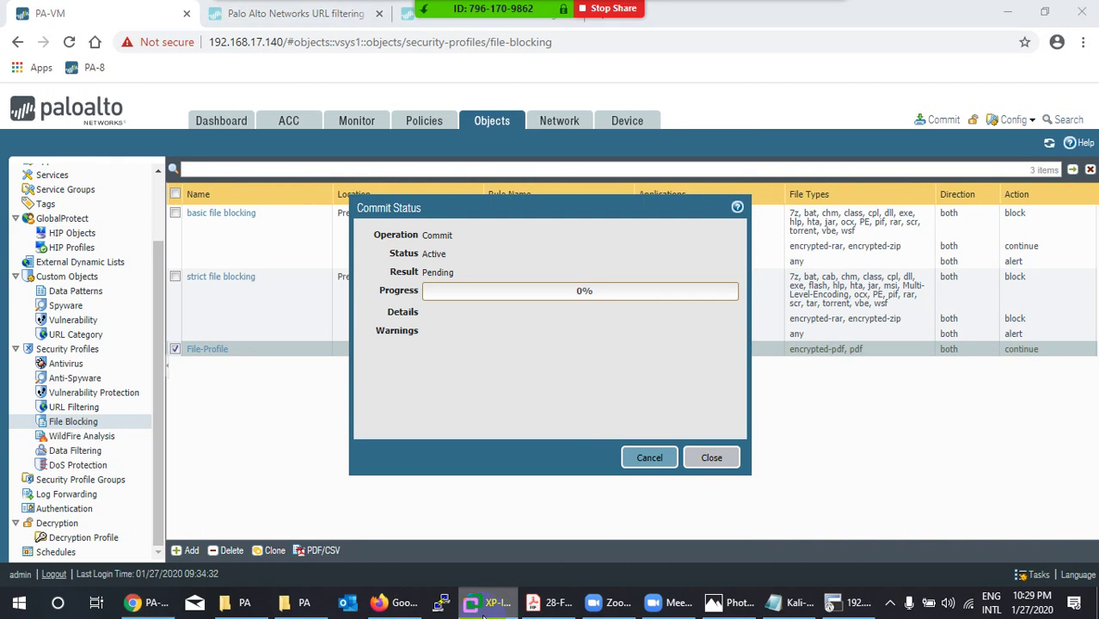
# Check the block page on XP-Inside, and read the Highlight Policy Actions section of 28-File Blocking Profiles.pdf in Acrobat Reader
pyautogui.click(481, 601)
pyautogui.click(258, 559)
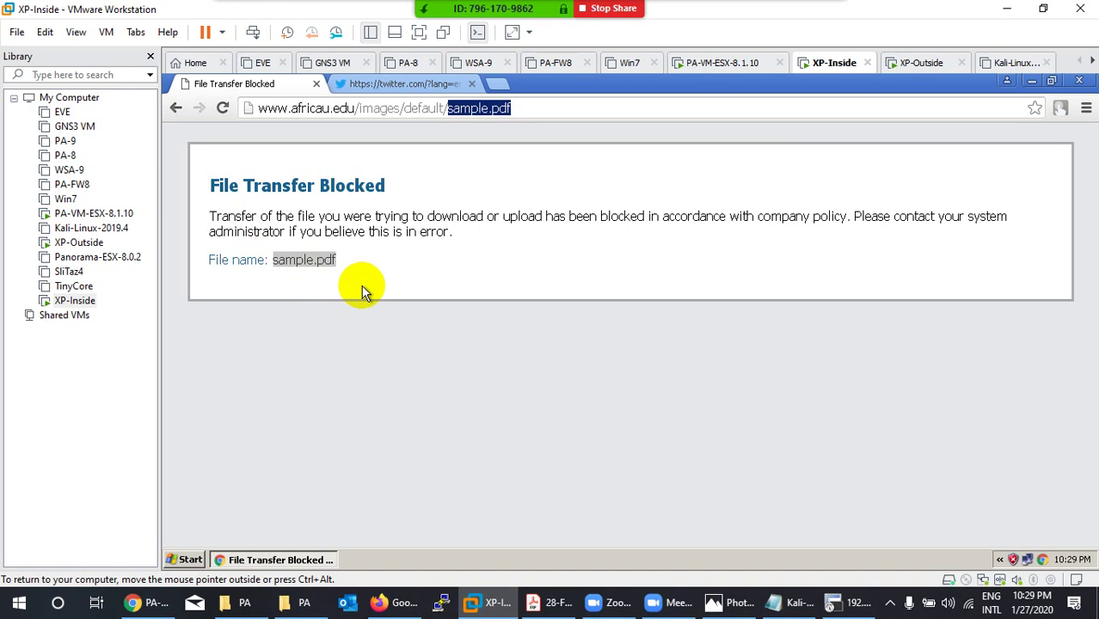
pyautogui.click(481, 602)
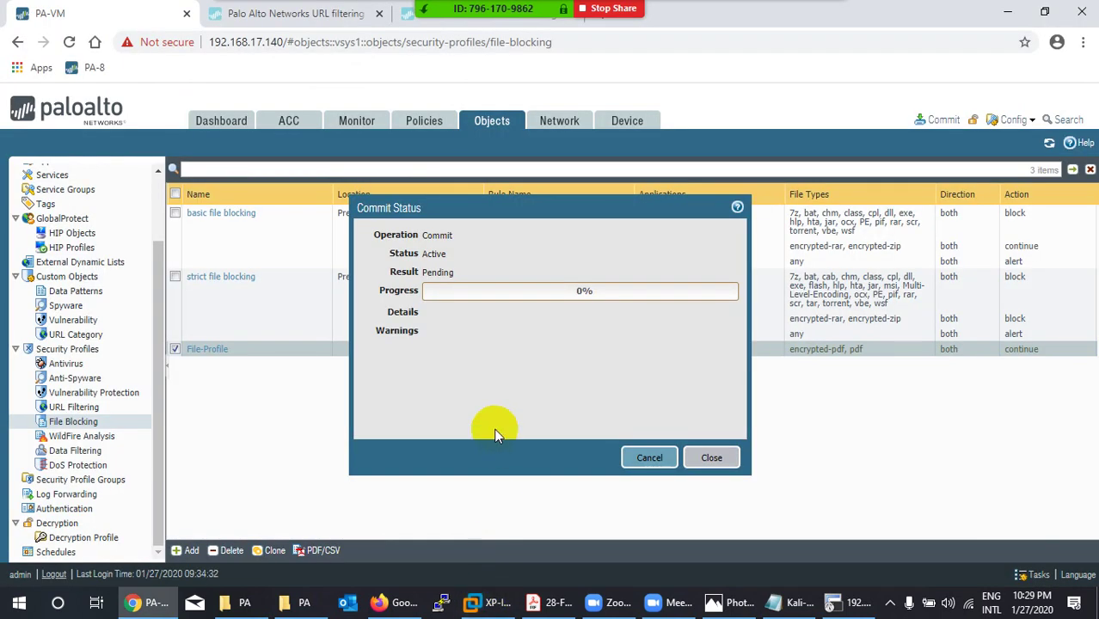
pyautogui.click(550, 602)
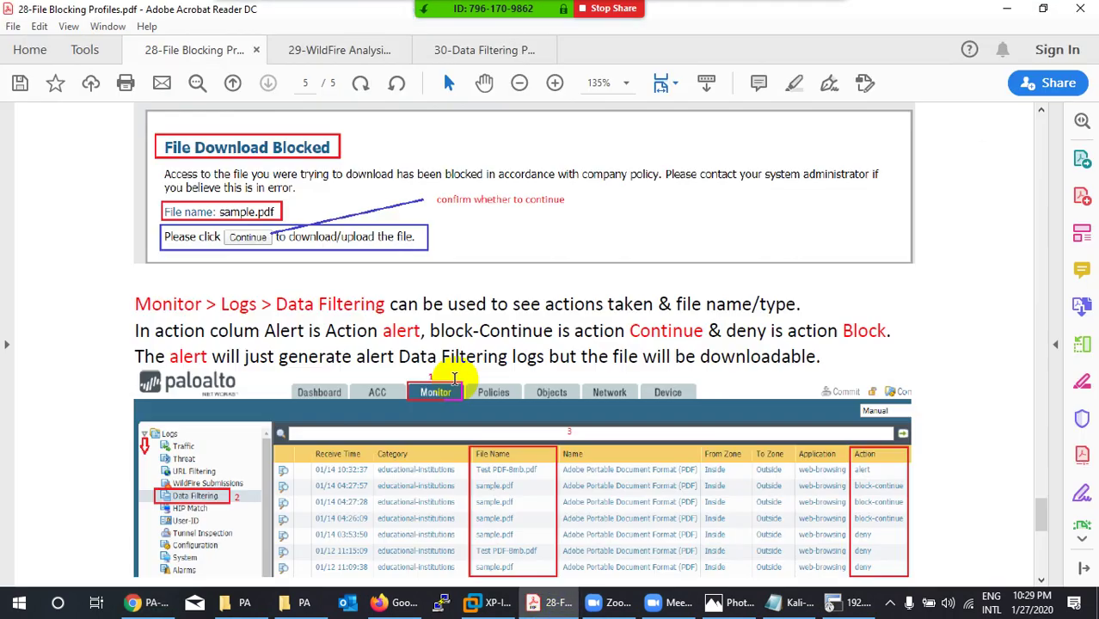
pyautogui.scroll(-4, 344, 349)
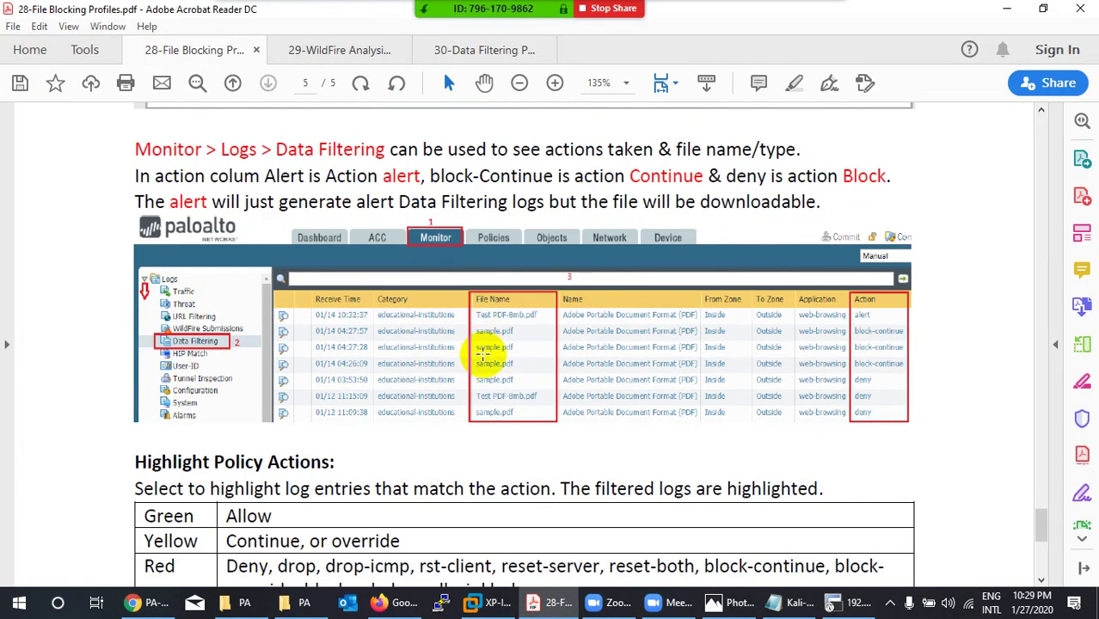
pyautogui.scroll(-6, 484, 354)
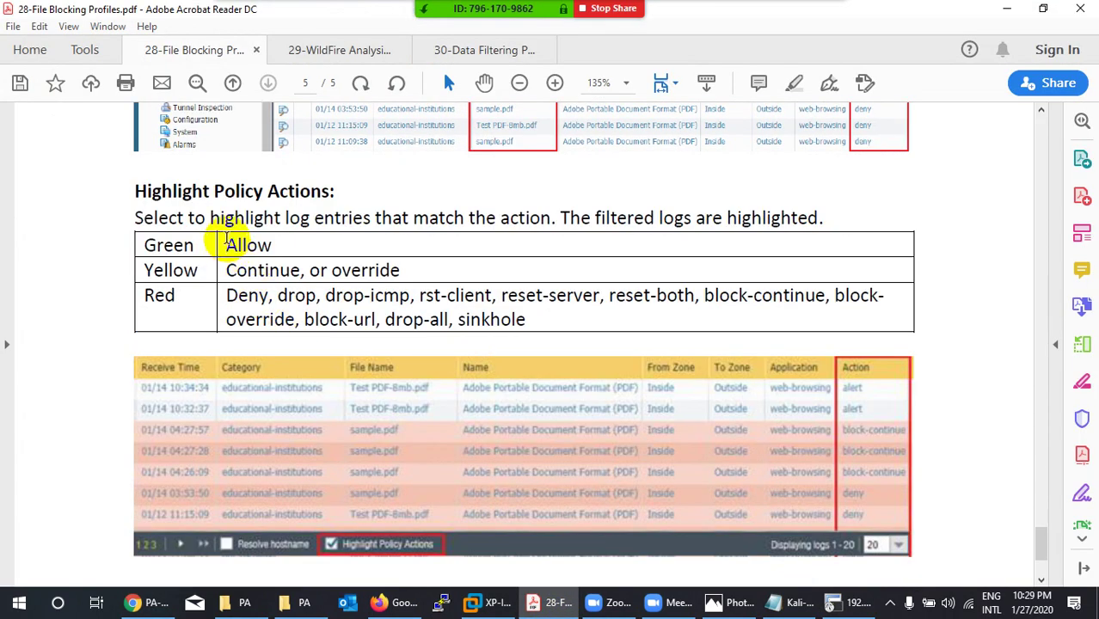
pyautogui.scroll(-1, 584, 395)
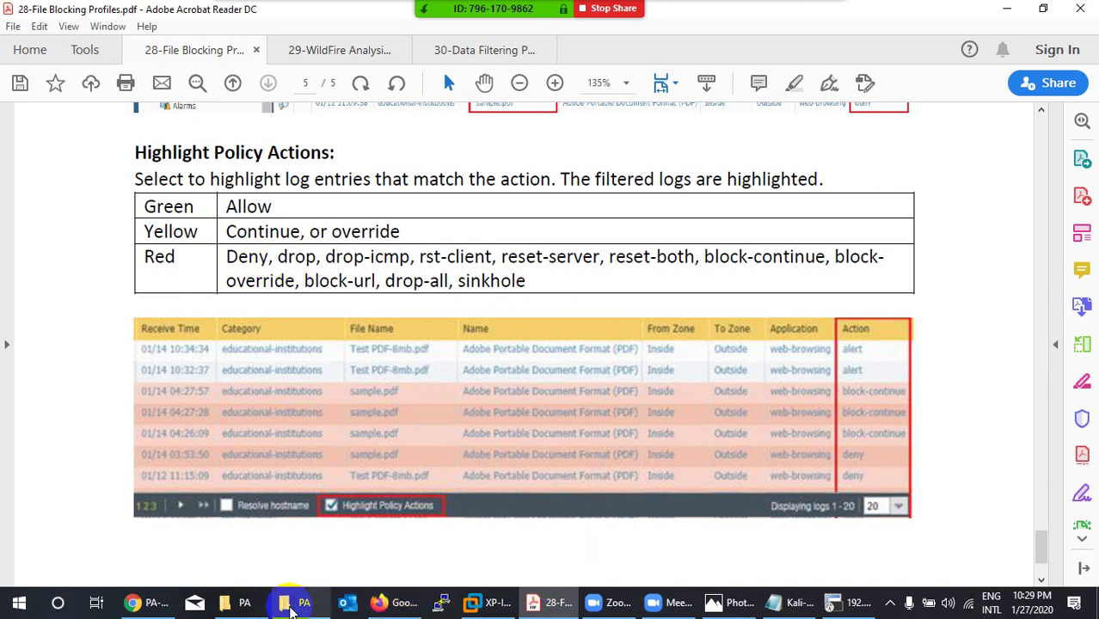
# Return to Chrome, dismiss the commit status, and view the Data Filtering logs with Highlight Policy Actions briefly enabled
pyautogui.click(149, 602)
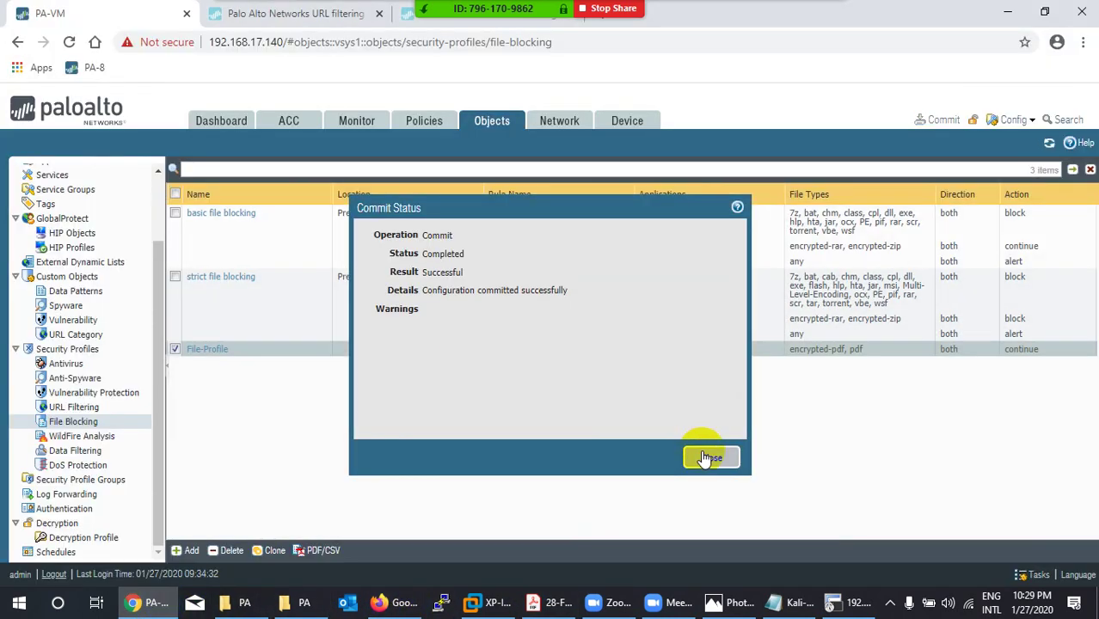
pyautogui.click(710, 457)
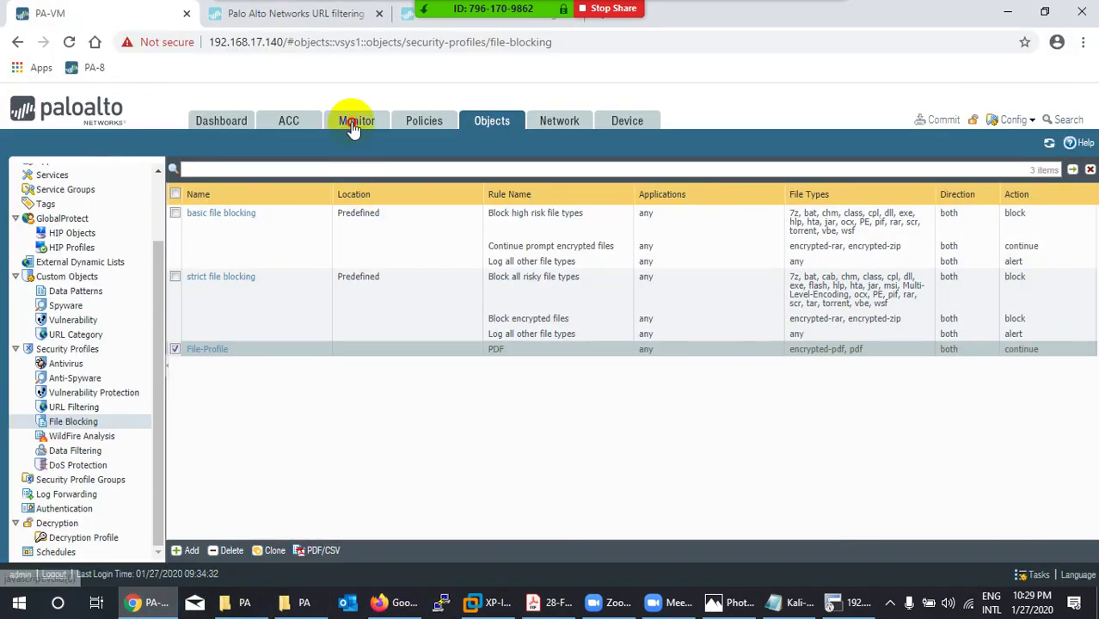
pyautogui.click(356, 121)
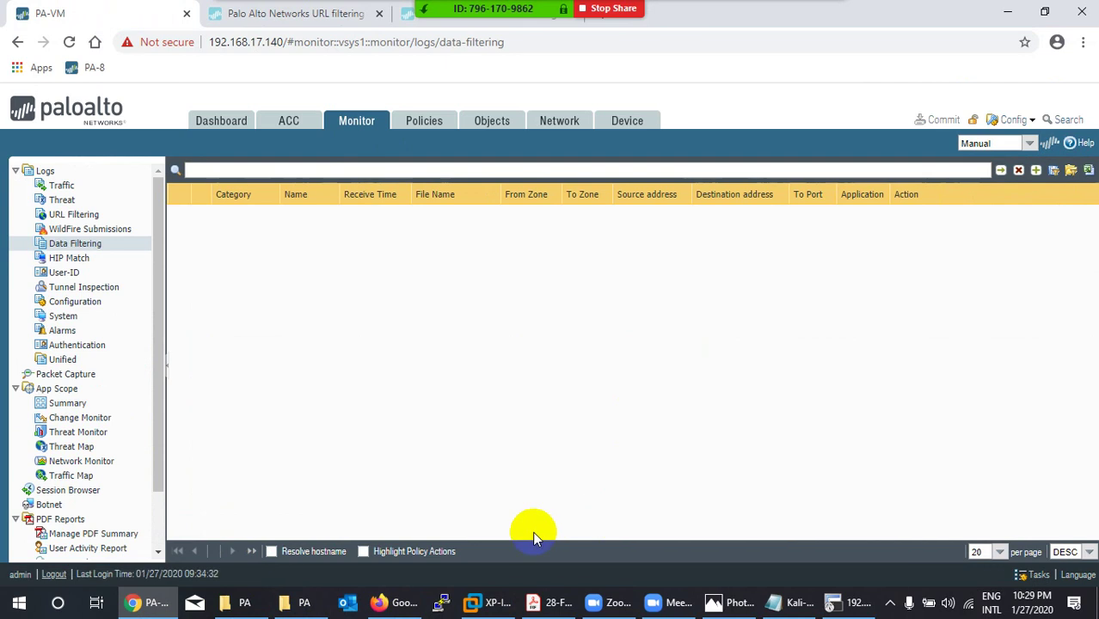
pyautogui.click(369, 552)
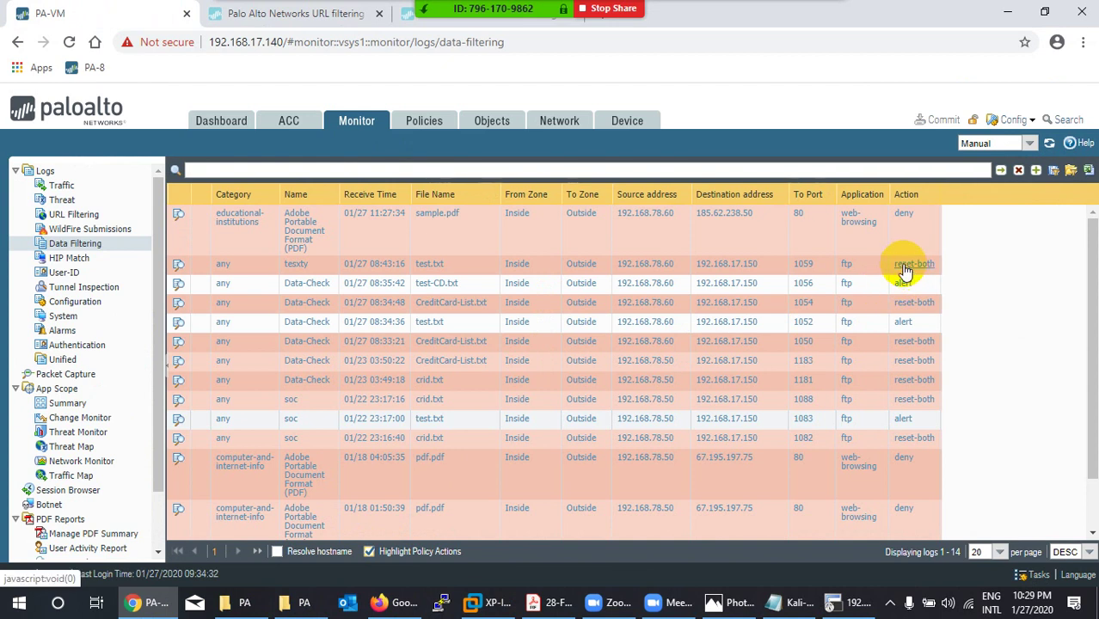
pyautogui.click(370, 553)
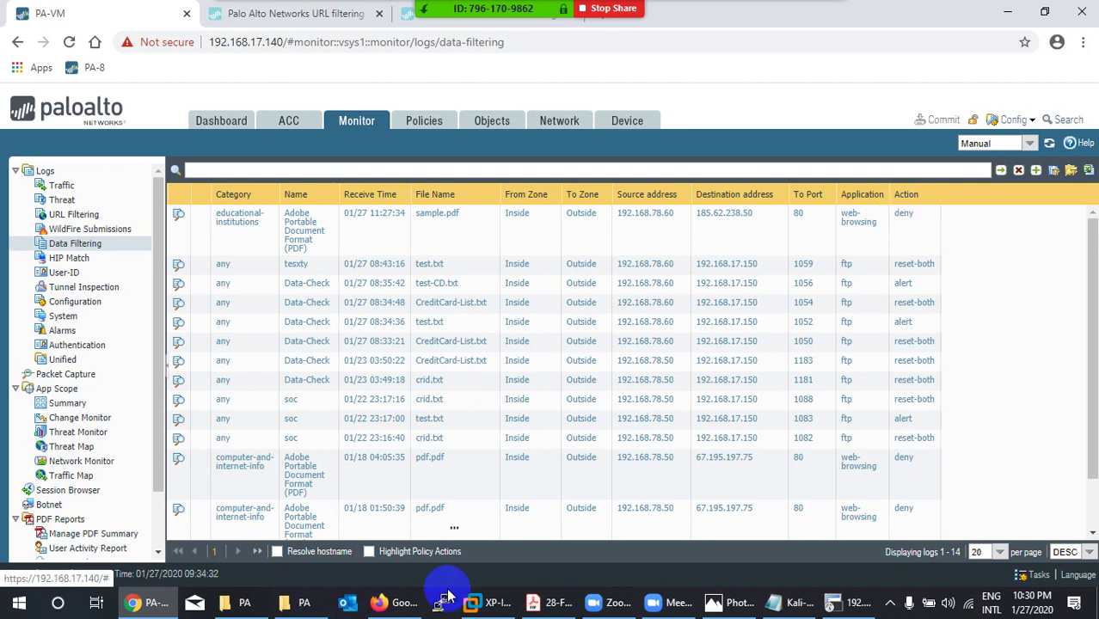
# Look at XP-Inside, return to the firewall in Chrome, and check the commit's status in the Task Manager
pyautogui.click(477, 602)
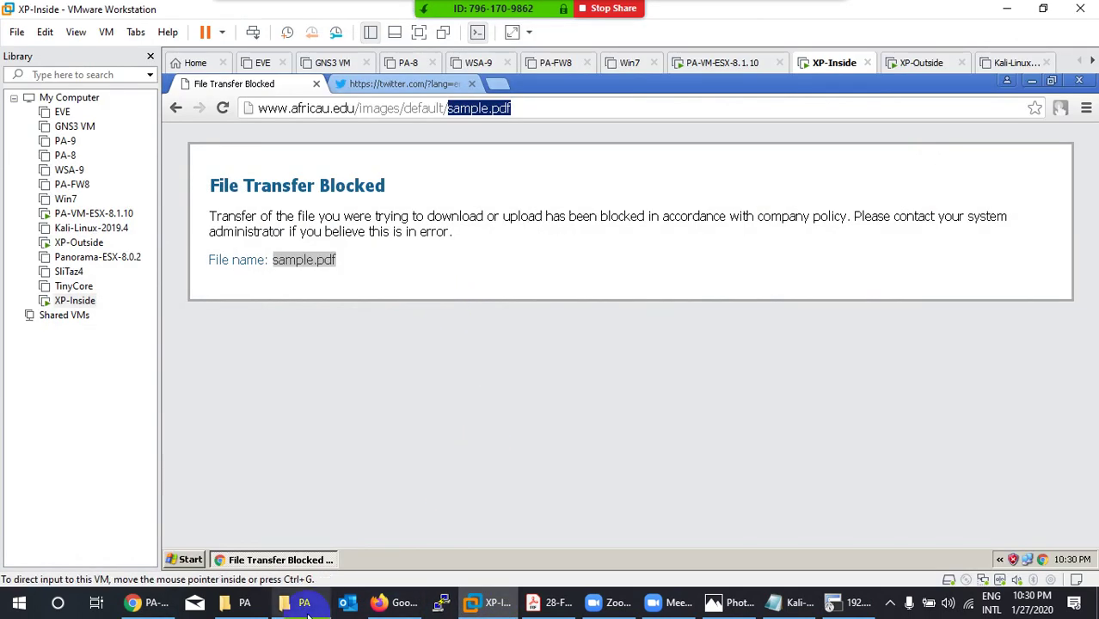
pyautogui.click(142, 601)
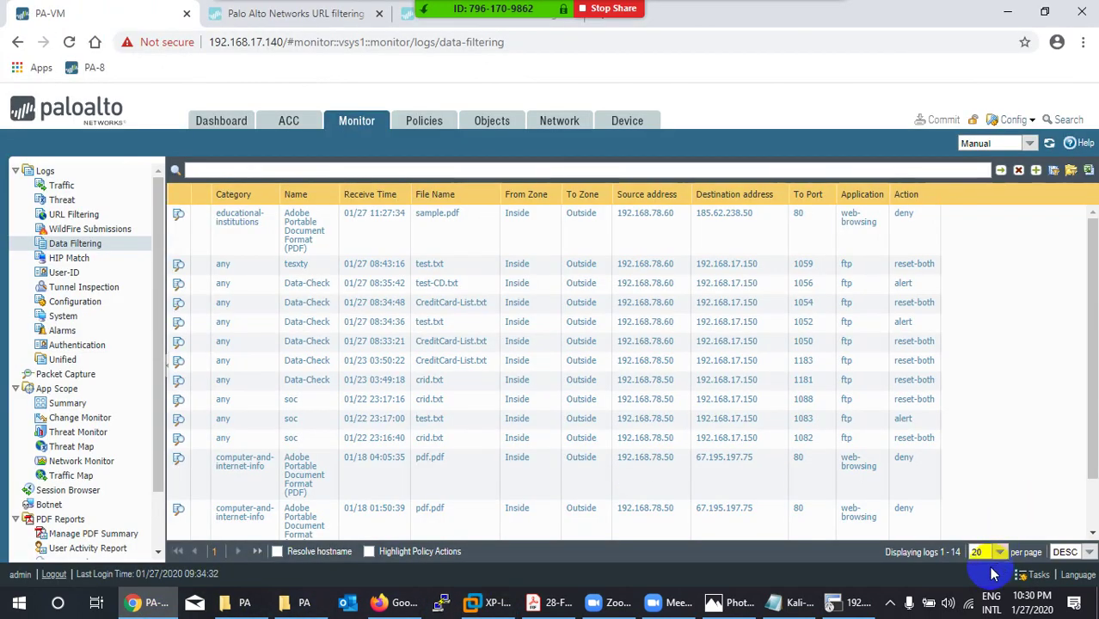
pyautogui.click(1029, 575)
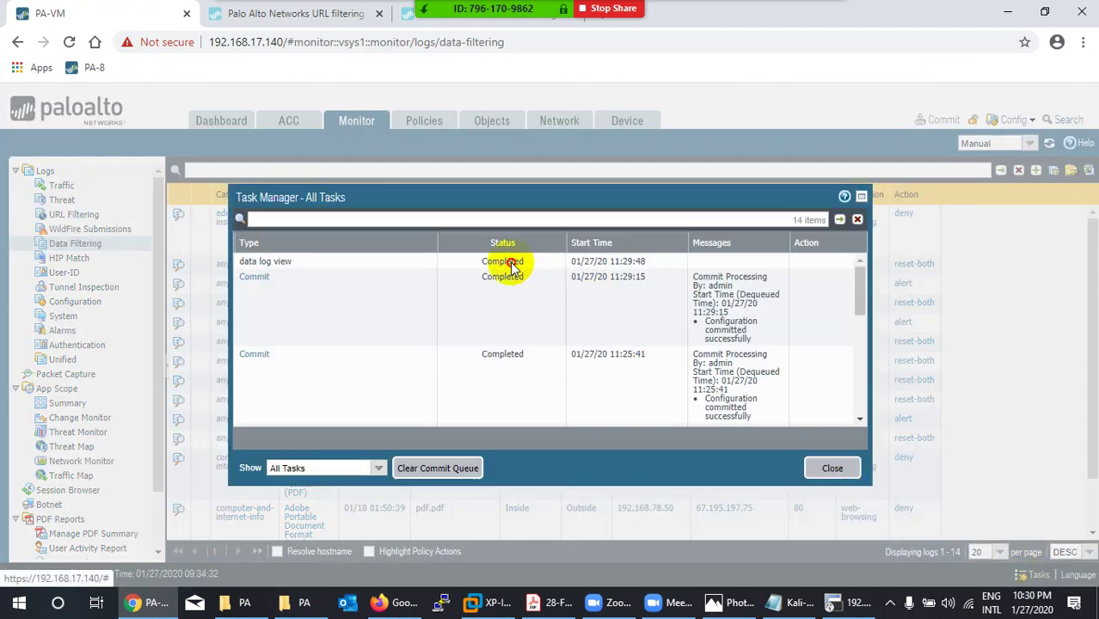
pyautogui.click(821, 468)
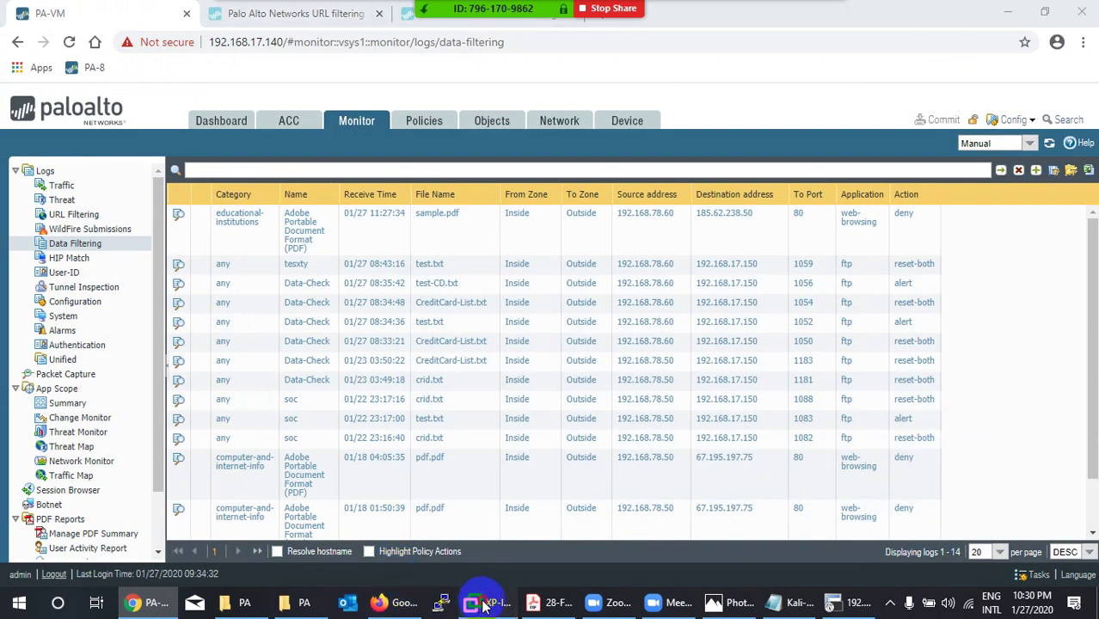
# Switch to XP-Inside in VMware Workstation, reload sample.pdf, continue past the block page to open the file, and go back
pyautogui.click(481, 601)
pyautogui.click(222, 110)
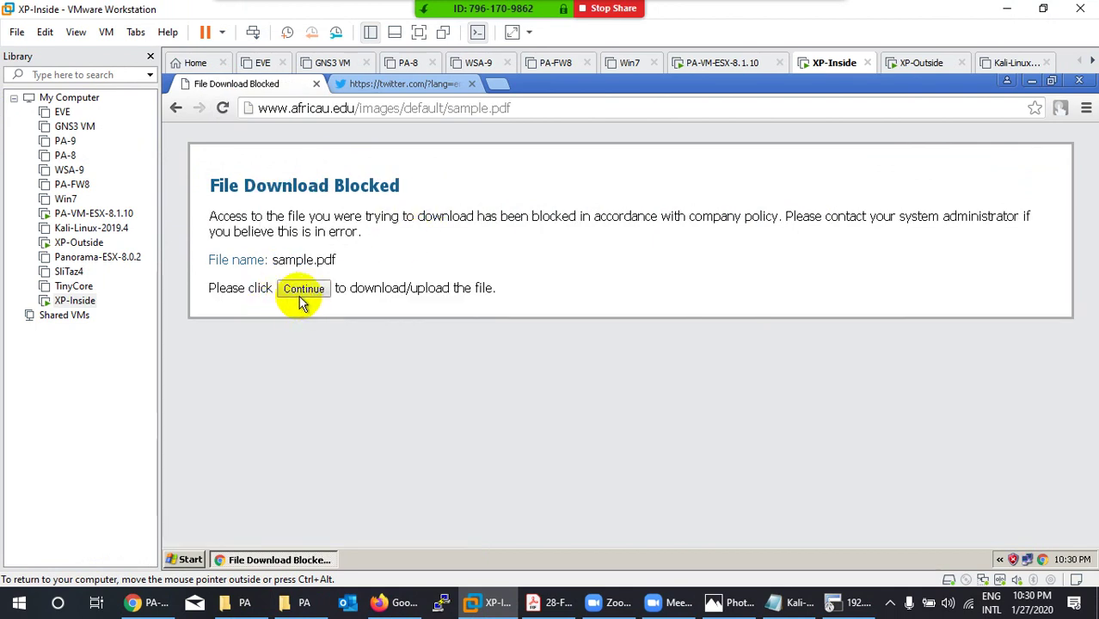
pyautogui.click(303, 290)
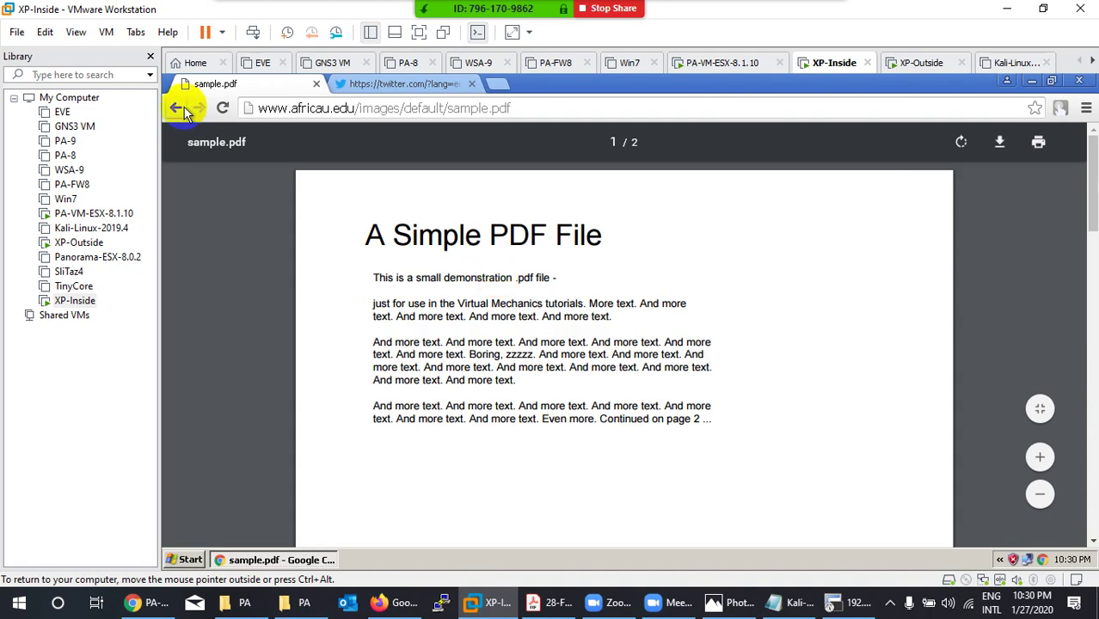
pyautogui.click(183, 109)
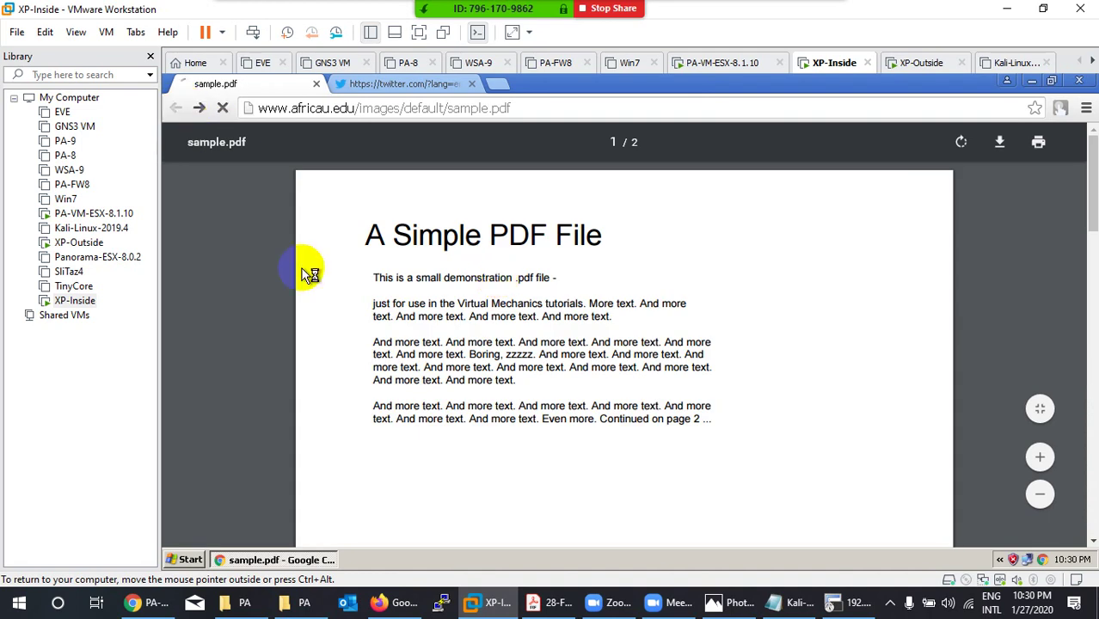
# Refresh the Data Filtering logs in Chrome to check the sample.pdf entry, and review the end of the PDF guide in Acrobat Reader
pyautogui.click(164, 602)
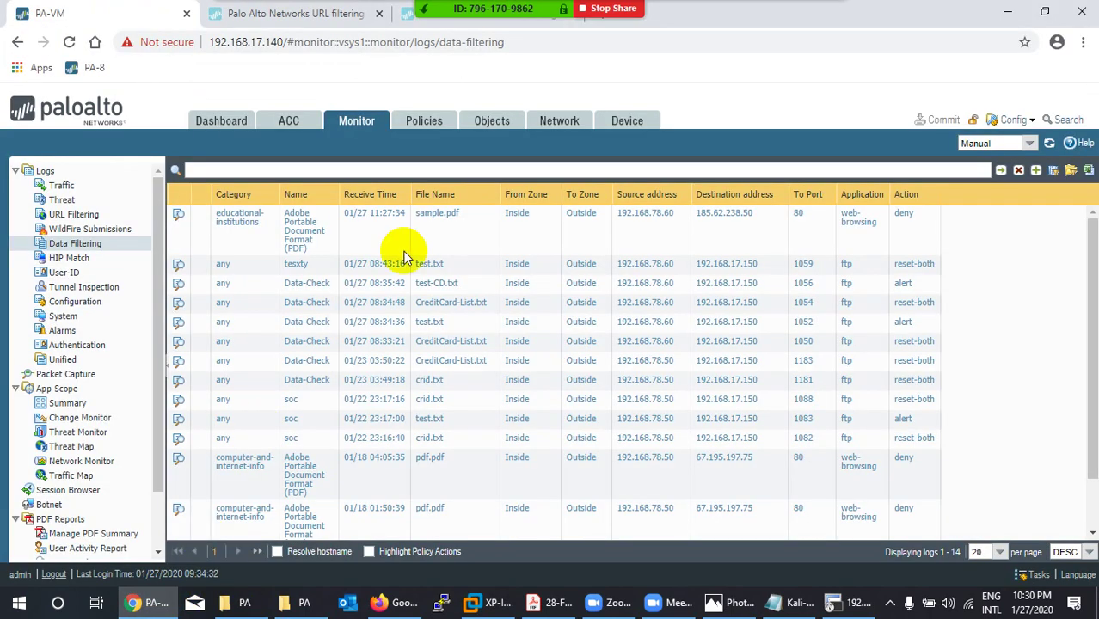
pyautogui.click(1048, 146)
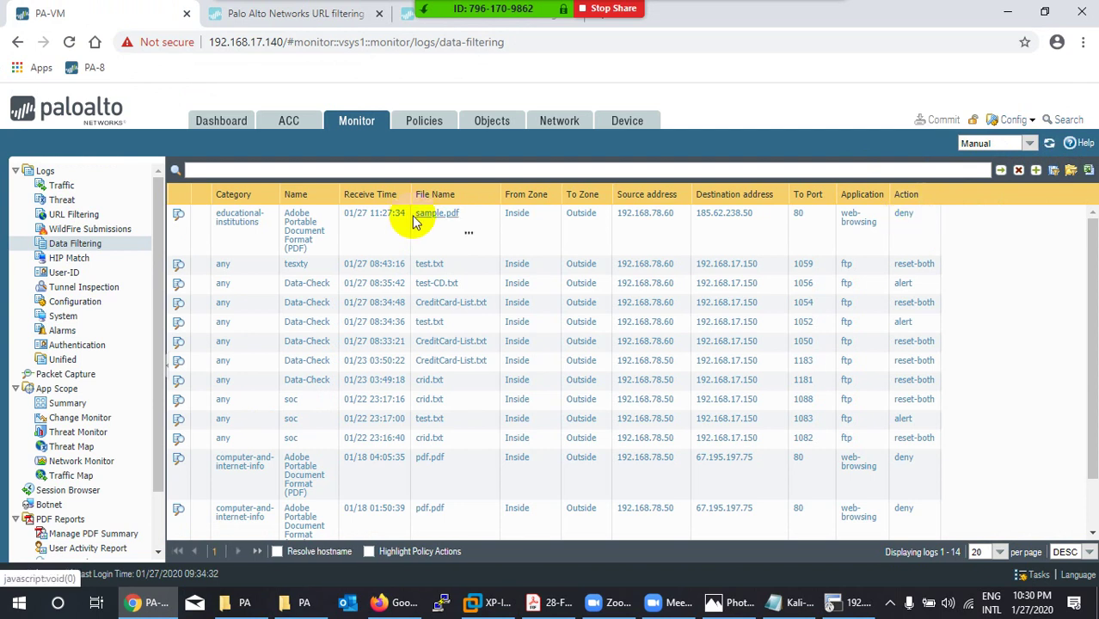
pyautogui.click(1050, 144)
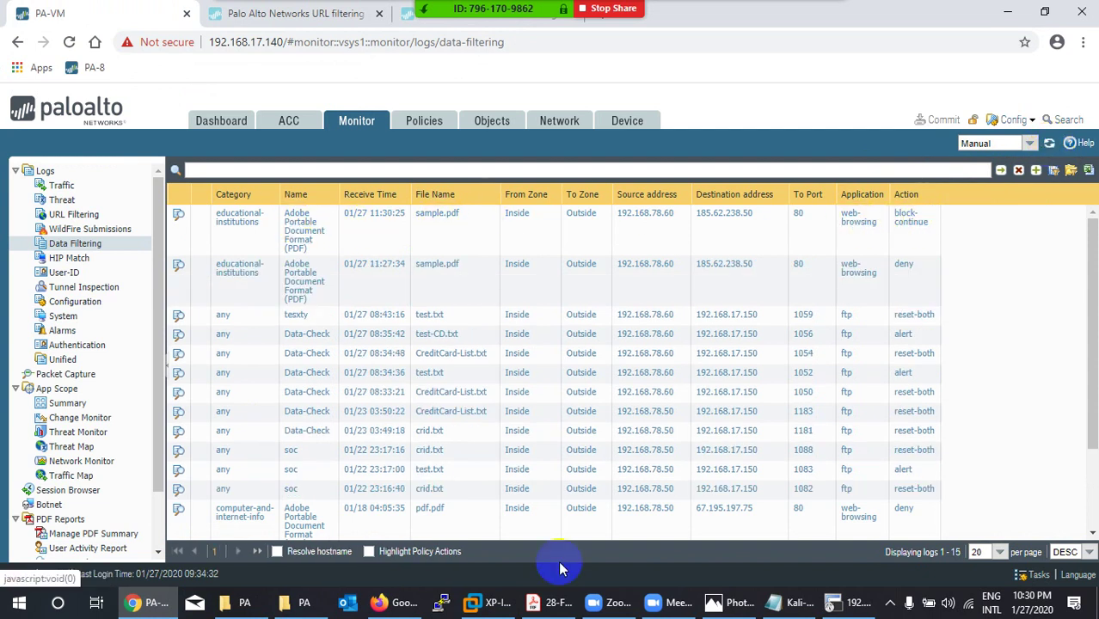
pyautogui.click(533, 602)
pyautogui.scroll(-1, 554, 417)
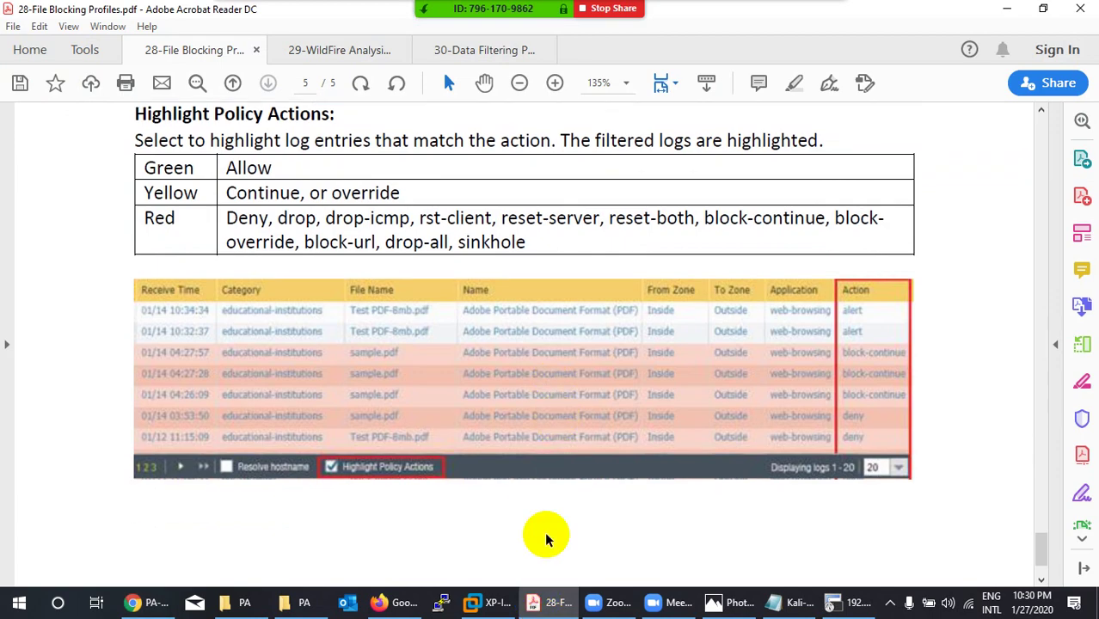
pyautogui.click(574, 610)
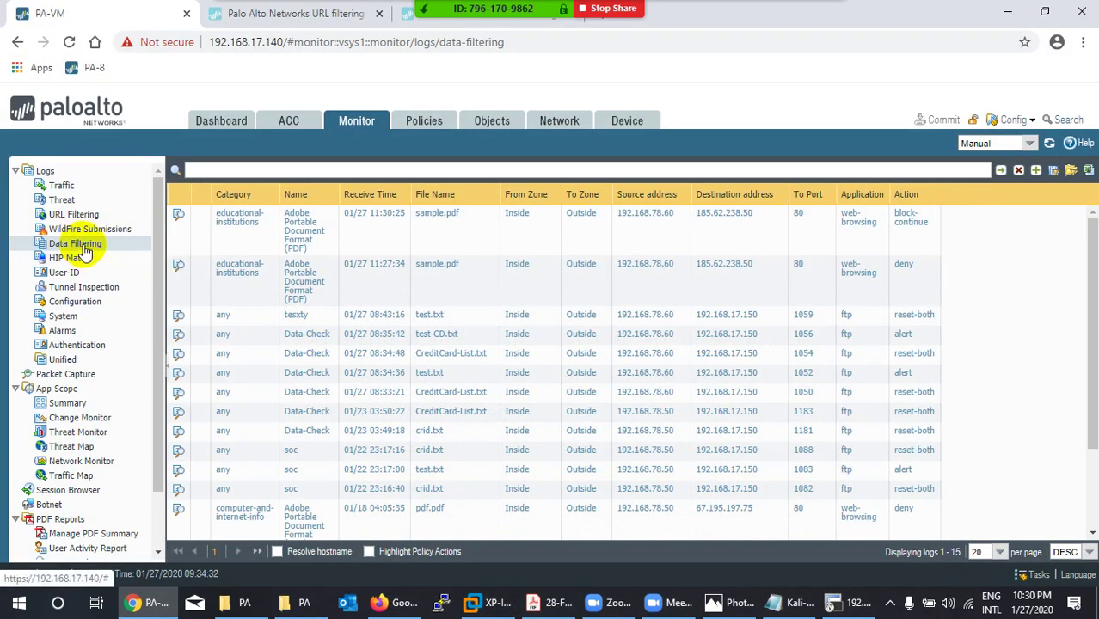
# Switch to the SecureCRT session and list the firewall's data logs with the command show log data
pyautogui.click(847, 601)
pyautogui.write('s')
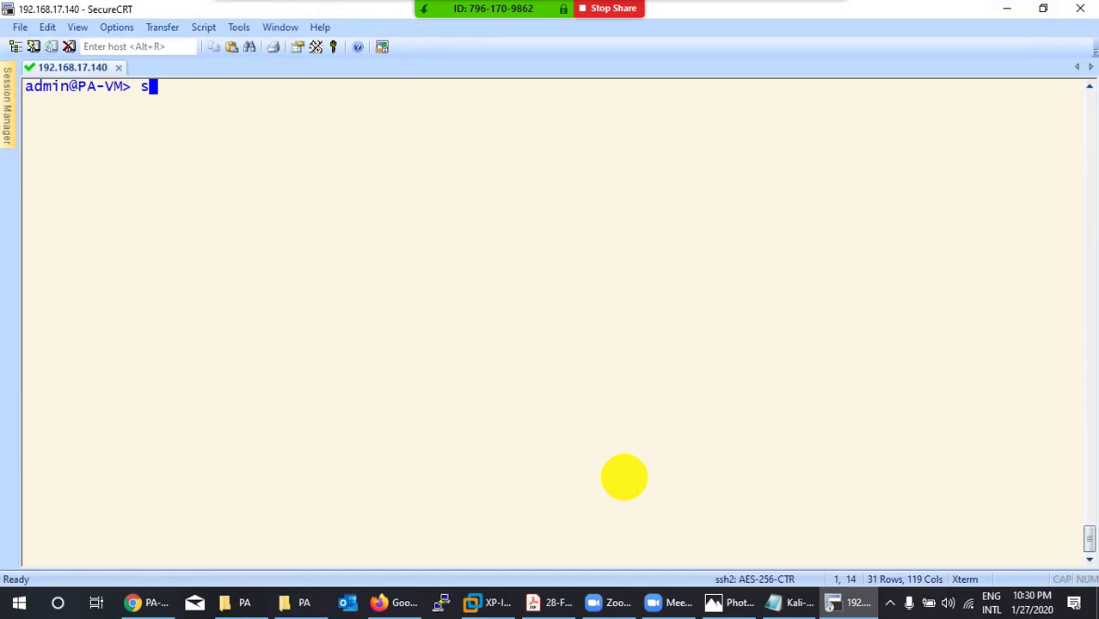
pyautogui.write('how')
pyautogui.press('BackSpace')
pyautogui.press('BackSpace')
pyautogui.press('BackSpace')
pyautogui.write('show log da')
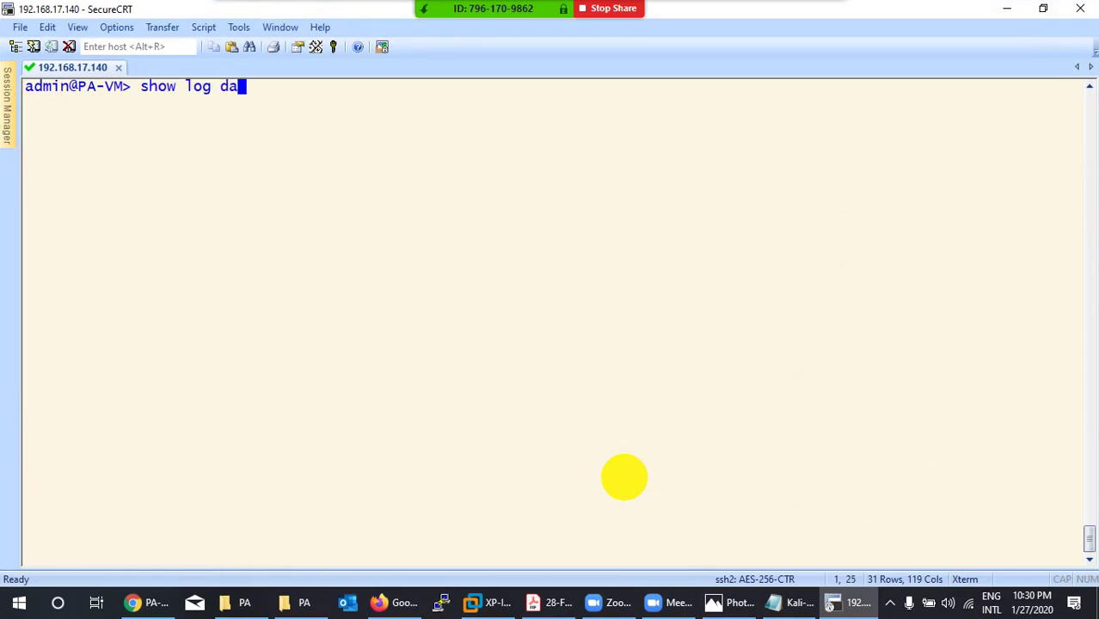
pyautogui.press('Tab')
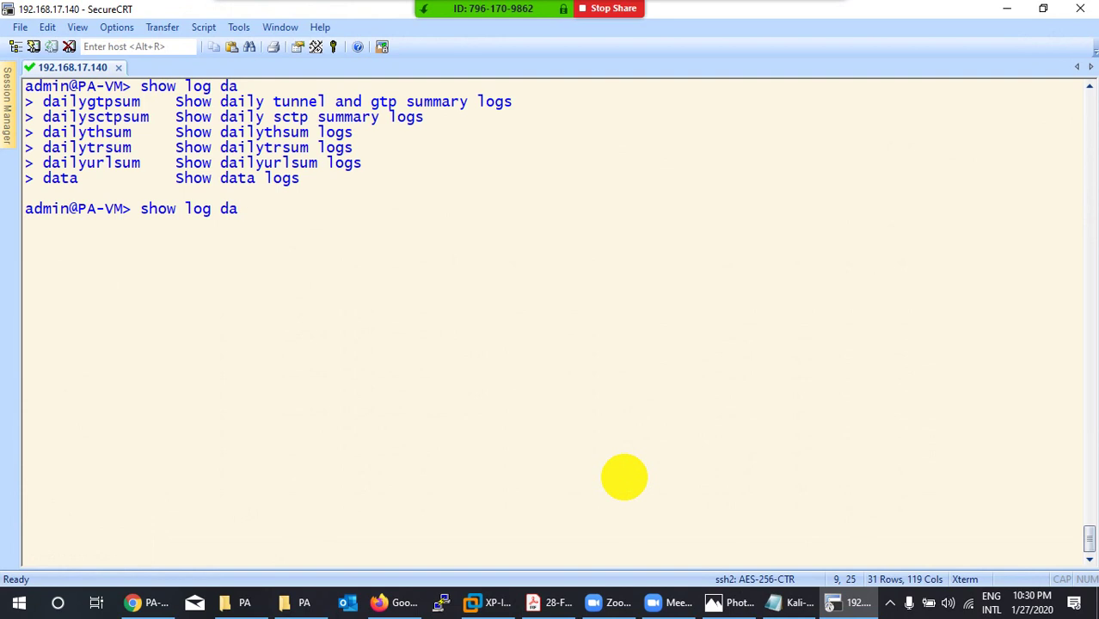
pyautogui.write('ta')
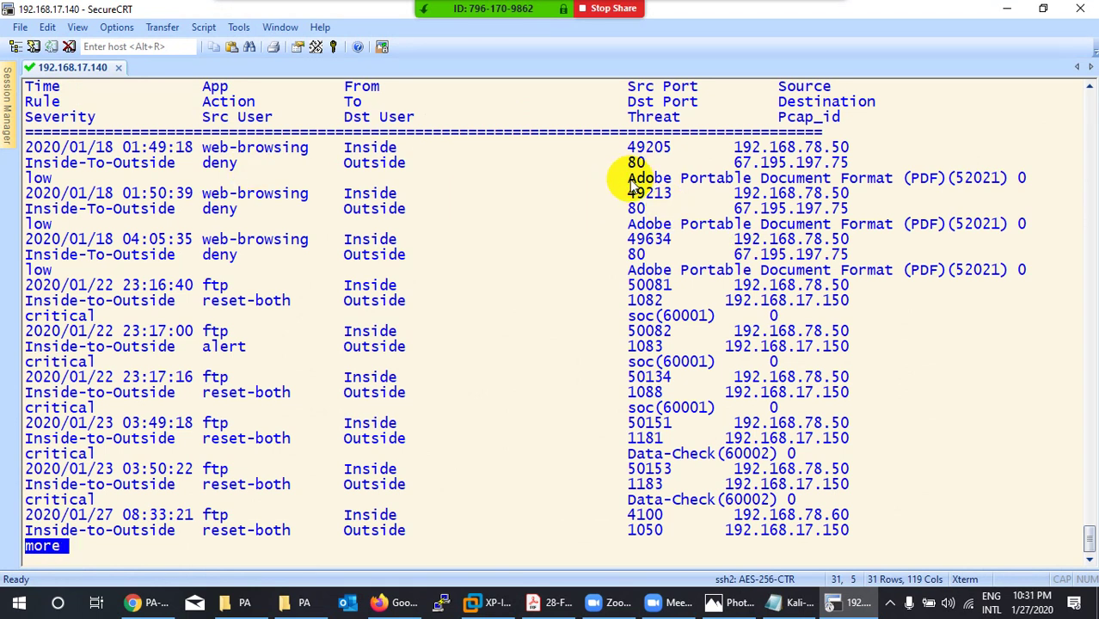
# Examine the Adobe Portable Document Format threat entry in the log output, and return to the Data Filtering logs in Chrome
pyautogui.moveTo(631, 177); pyautogui.dragTo(883, 189)
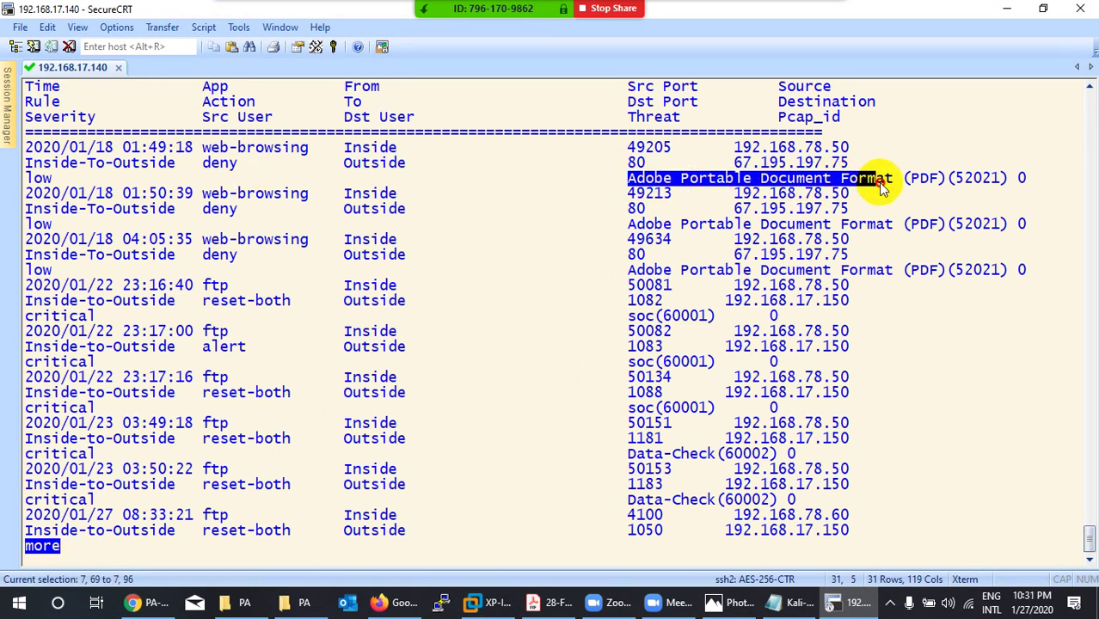
pyautogui.moveTo(883, 189); pyautogui.dragTo(877, 182)
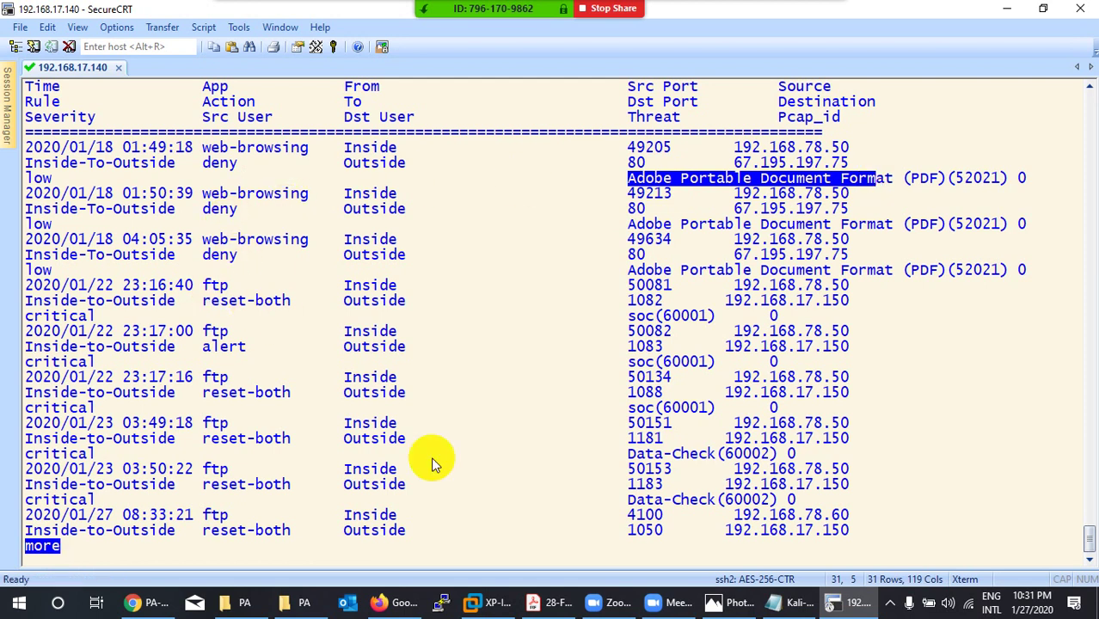
pyautogui.click(836, 604)
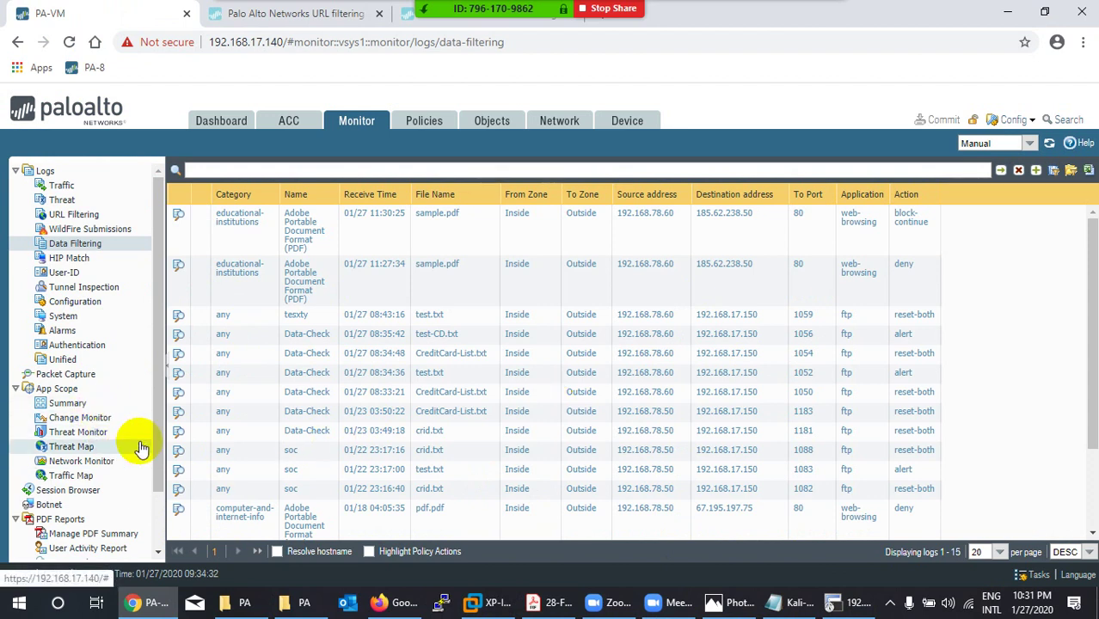
# Display the File Blocking security profiles, and switch to XP-Inside in VMware Workstation to show its desktop
pyautogui.scroll(-2, 142, 449)
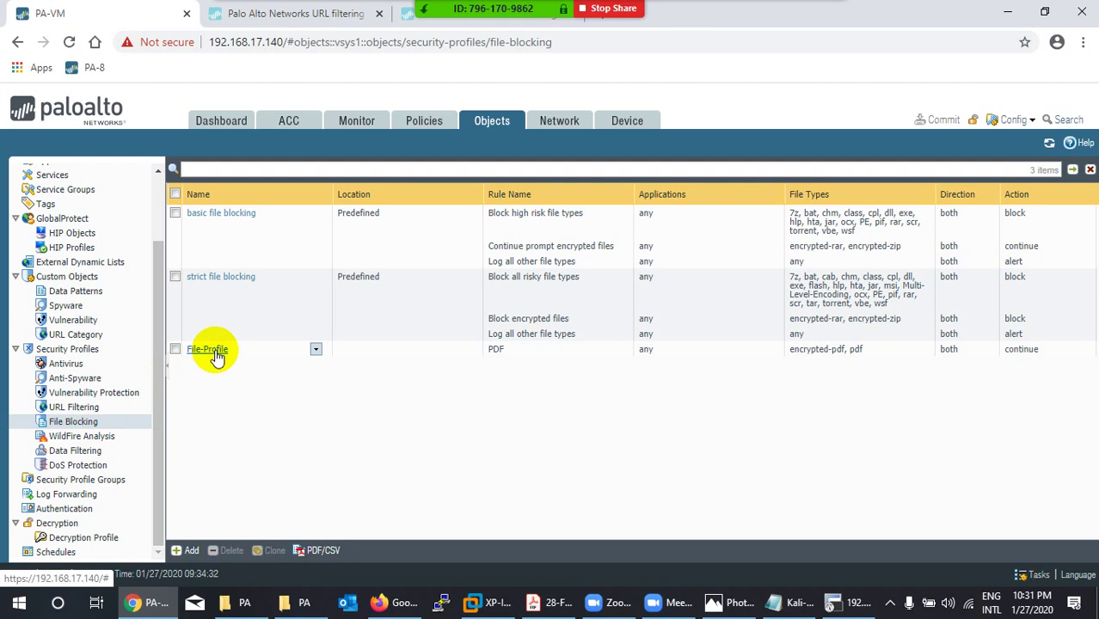
pyautogui.click(484, 602)
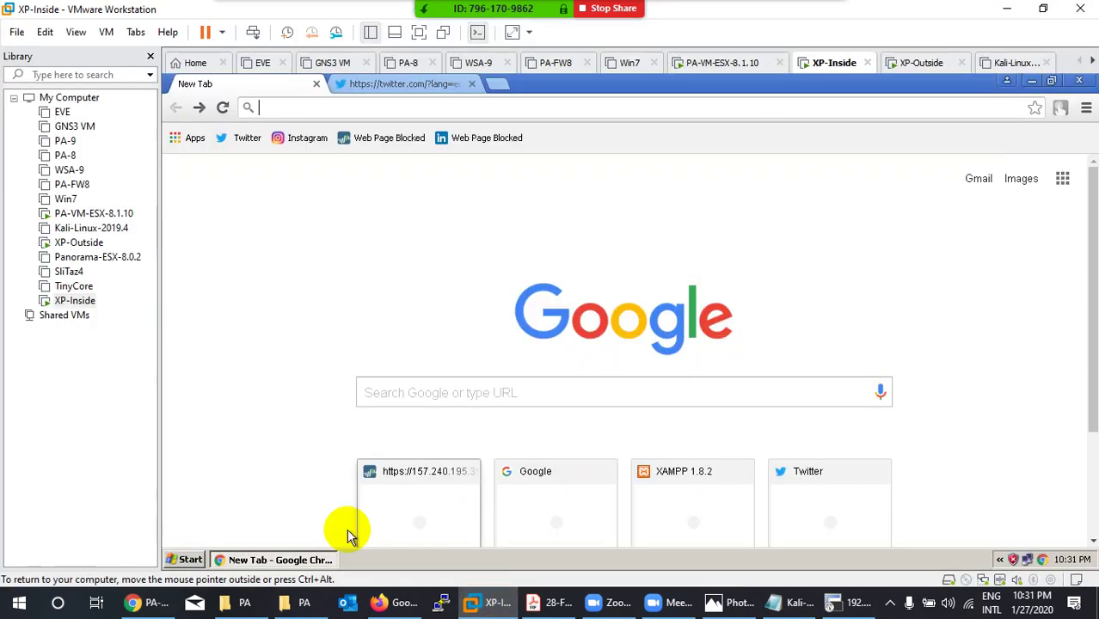
pyautogui.click(286, 560)
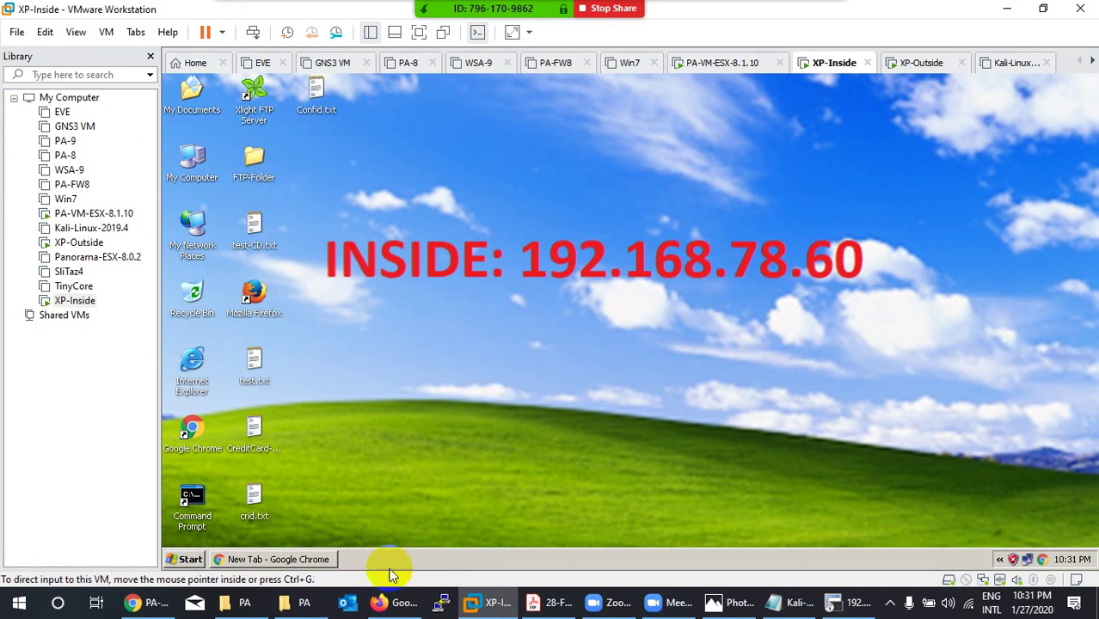
# Return to Chrome, review the direction options of the PDF rule in File-Profile, and close the profile without saving
pyautogui.click(142, 602)
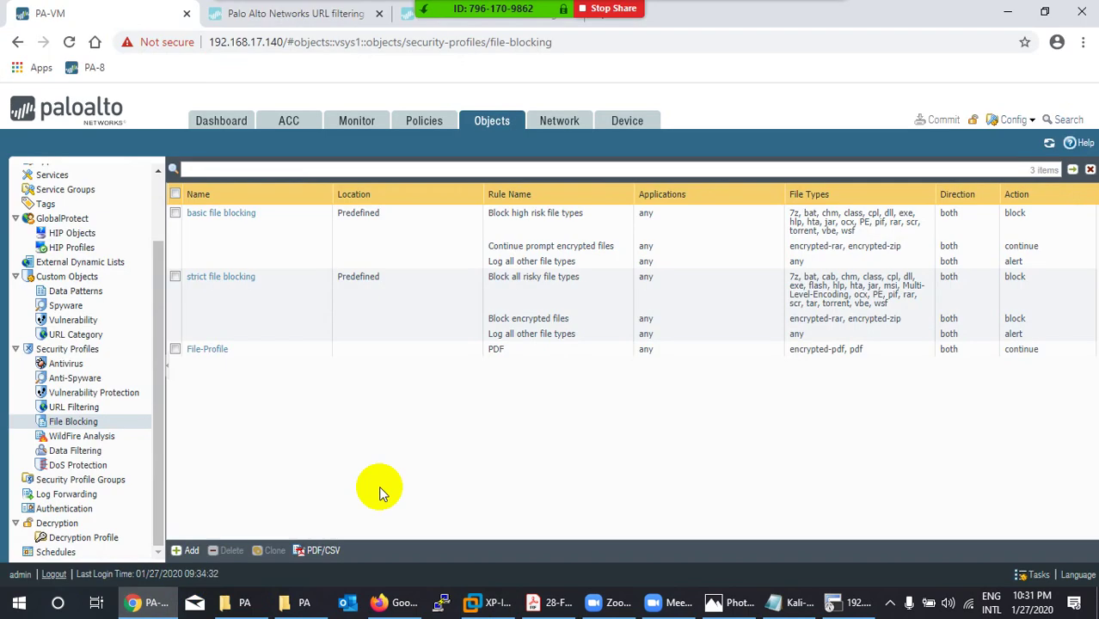
pyautogui.click(219, 349)
pyautogui.click(657, 303)
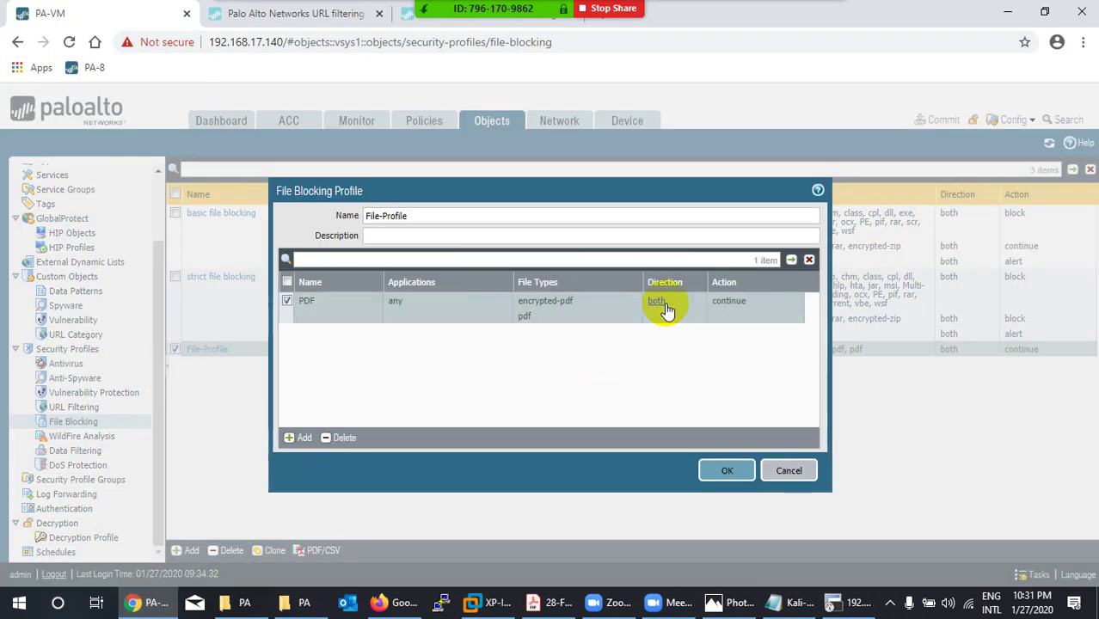
pyautogui.click(658, 302)
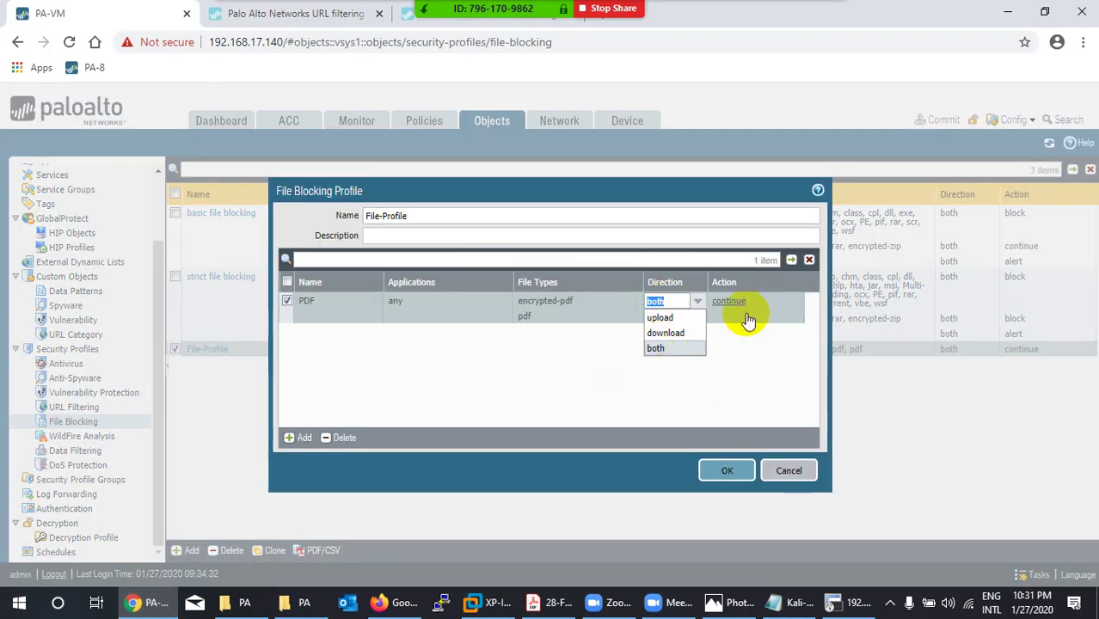
pyautogui.click(778, 471)
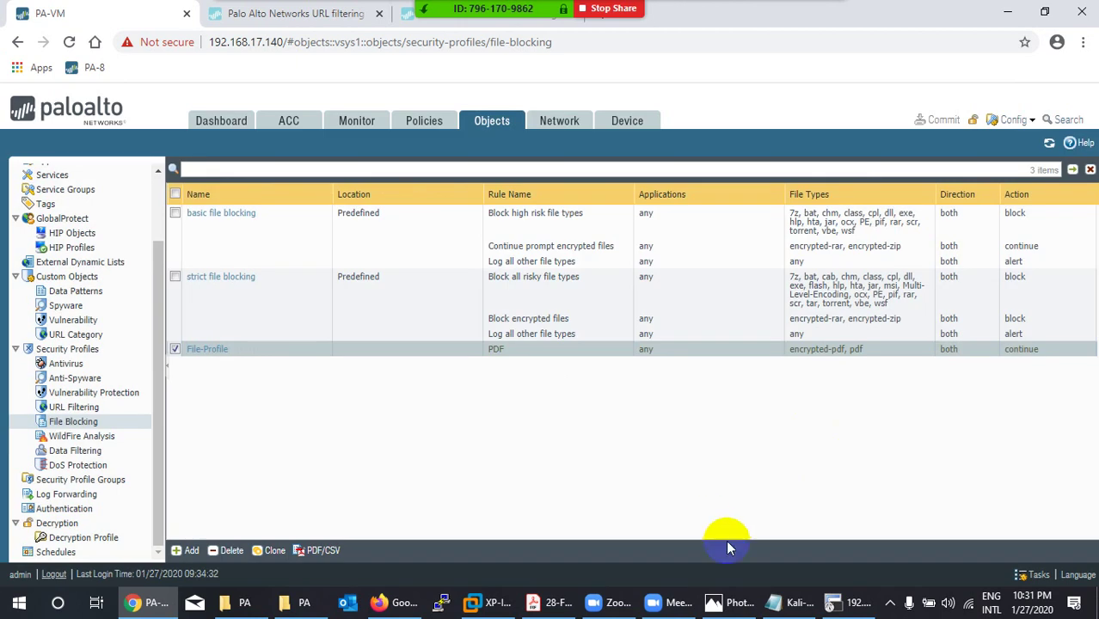
pyautogui.click(890, 601)
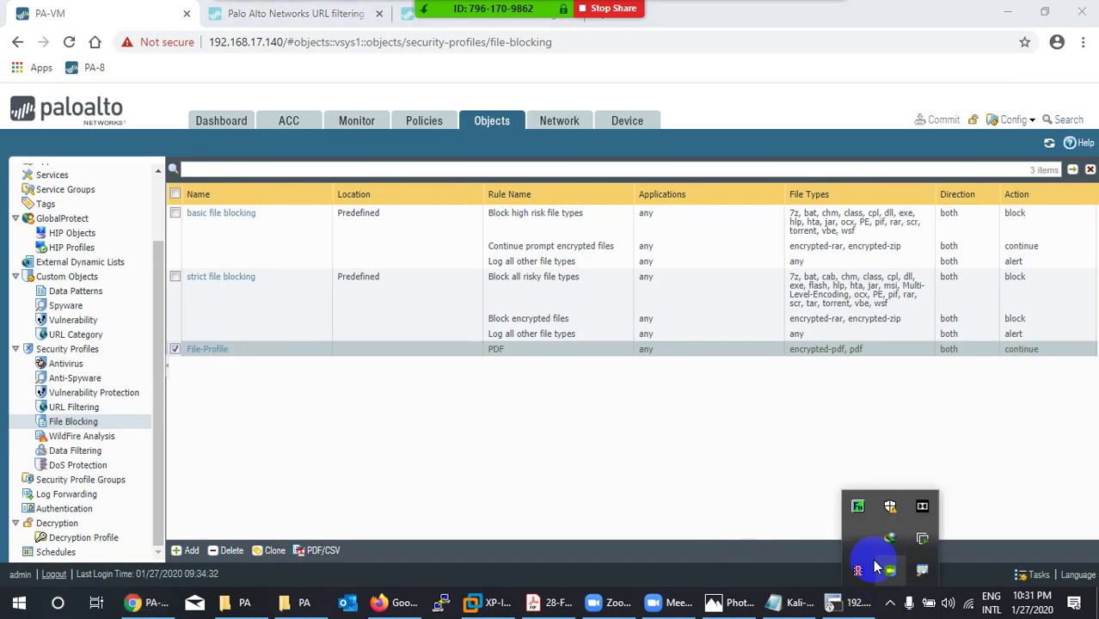